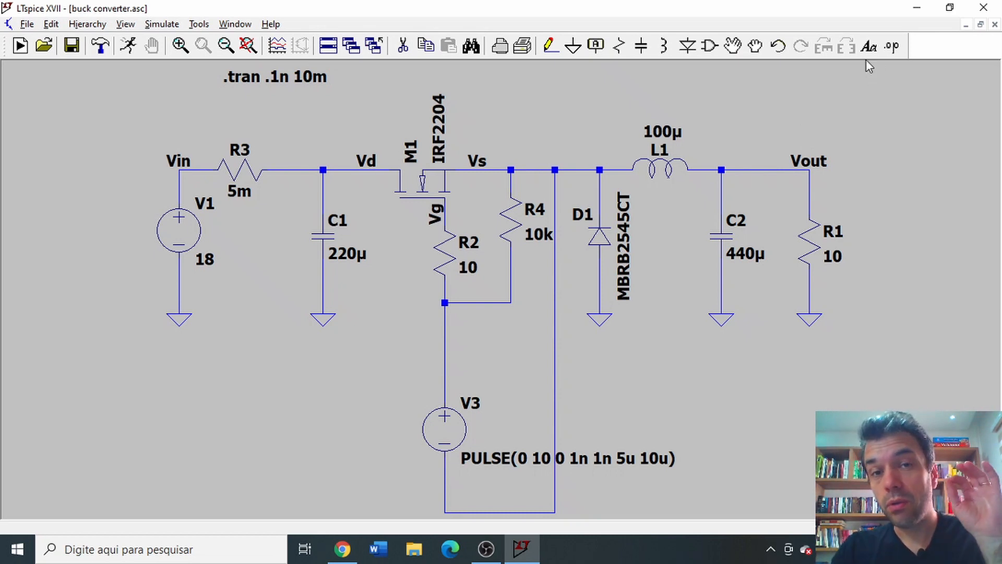
- Run the transient simulation of the buck converter and plot the Vout voltage and the node voltage between R2 and V3
{"action": "left_click", "coordinate": [128, 45]}
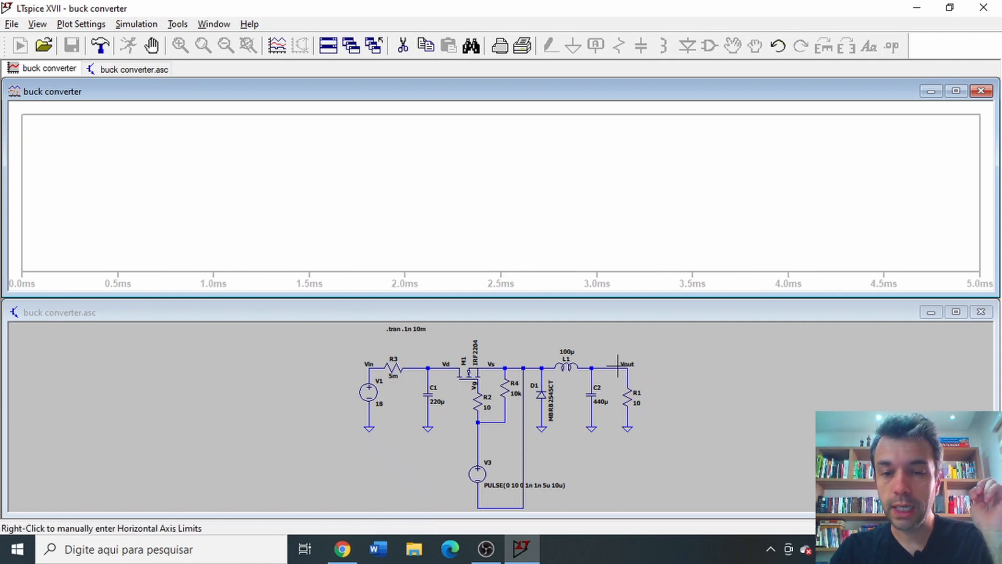
{"action": "left_click", "coordinate": [648, 369]}
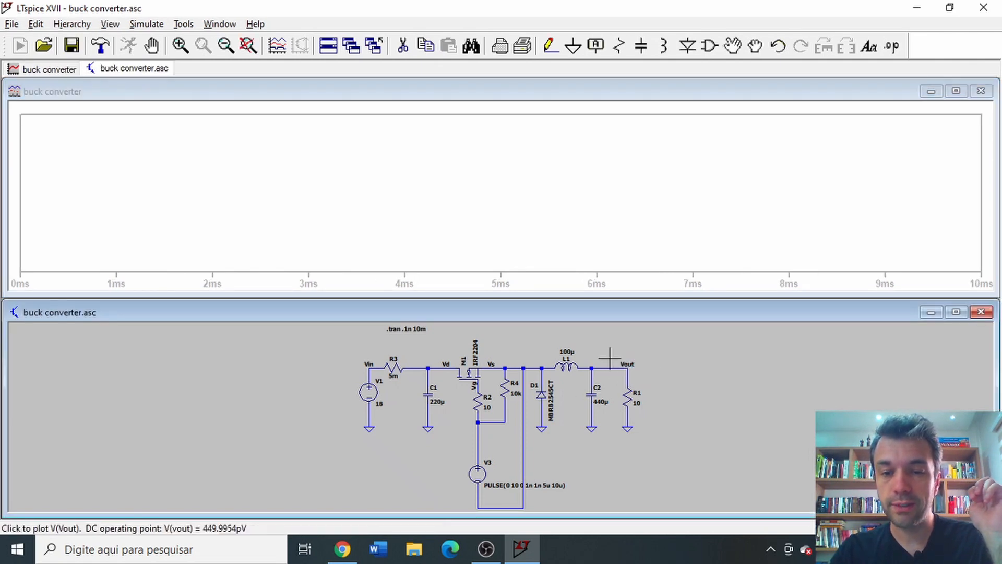
{"action": "left_click", "coordinate": [624, 366]}
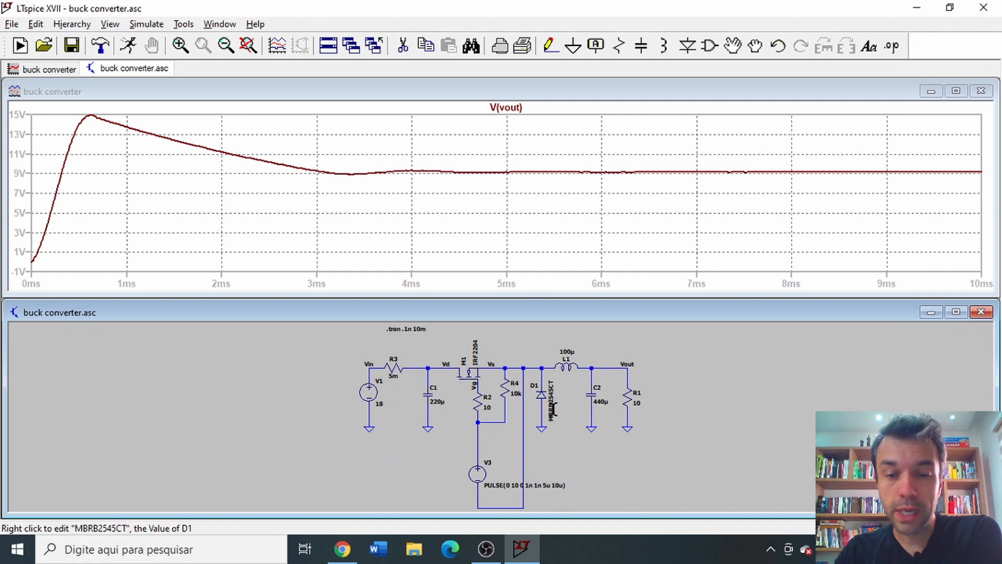
{"action": "left_click", "coordinate": [482, 419]}
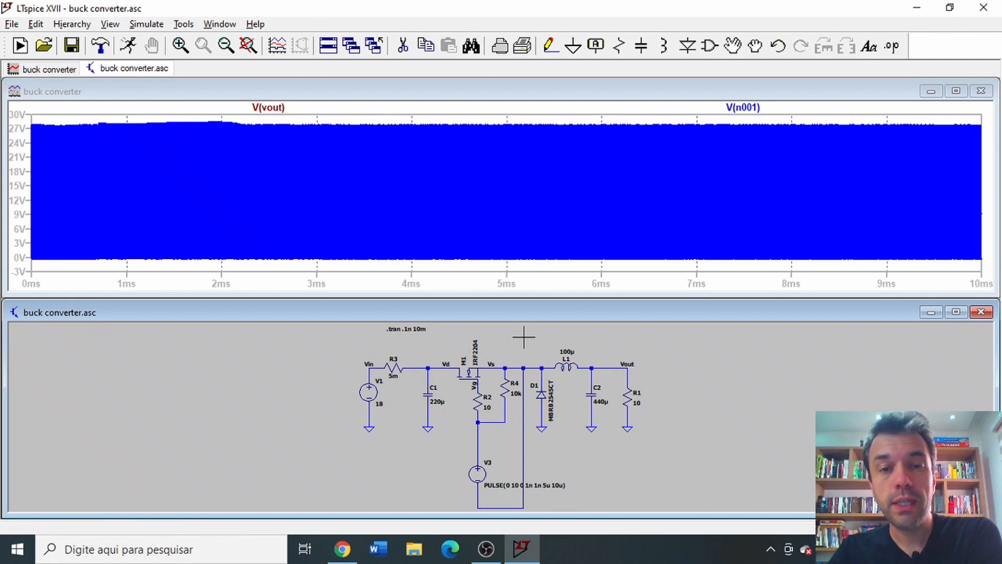
- Place two resistors one above the other below the converter circuit, with a ground symbol under the lower one
{"action": "double_click", "coordinate": [526, 308]}
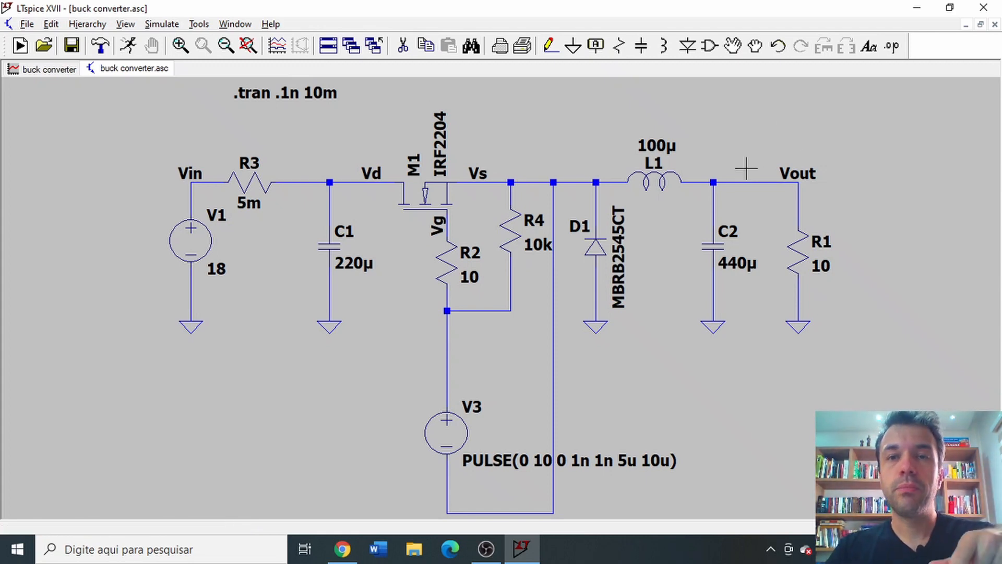
{"action": "scroll", "coordinate": [626, 396], "scroll_direction": "up", "scroll_amount": 1}
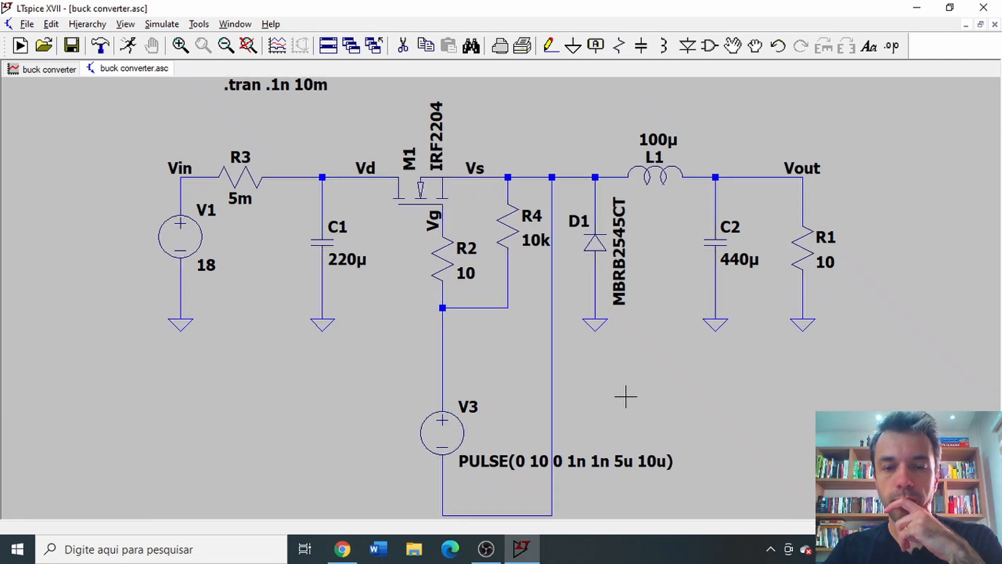
{"action": "scroll", "coordinate": [626, 397], "scroll_direction": "down", "scroll_amount": 5}
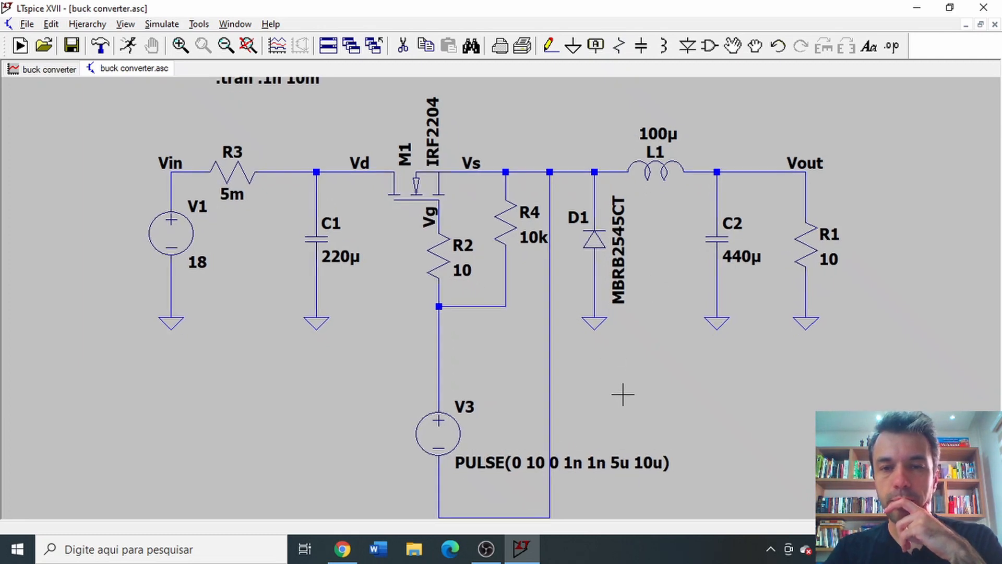
{"action": "left_click", "coordinate": [619, 46]}
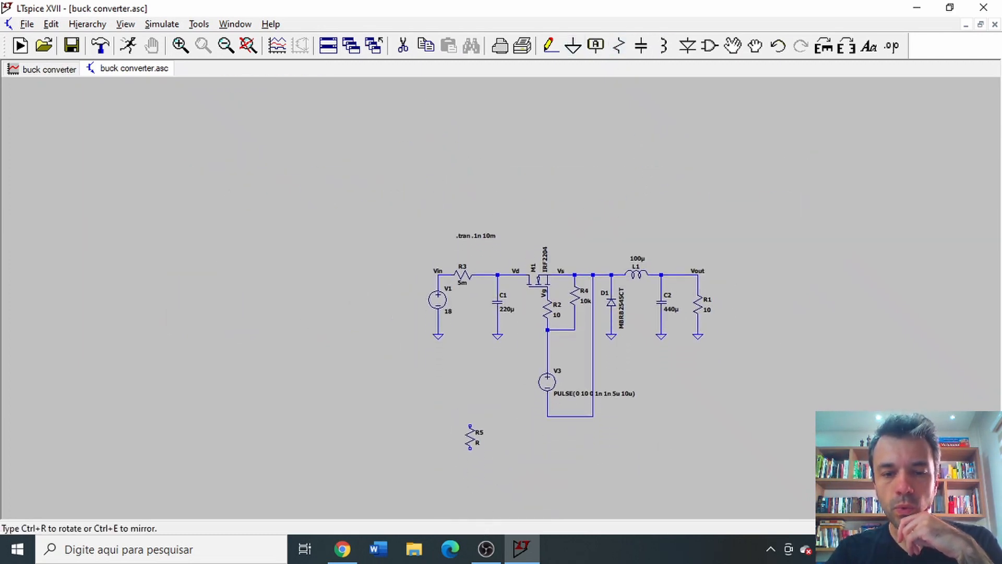
{"action": "left_click", "coordinate": [470, 435]}
{"action": "left_click", "coordinate": [470, 460]}
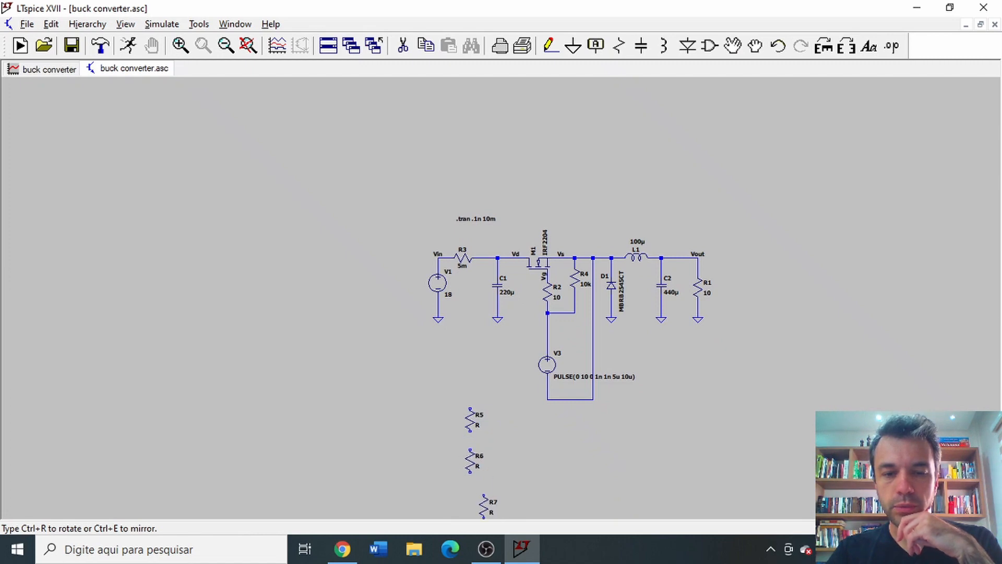
{"action": "key", "text": "g"}
{"action": "left_click", "coordinate": [470, 485]}
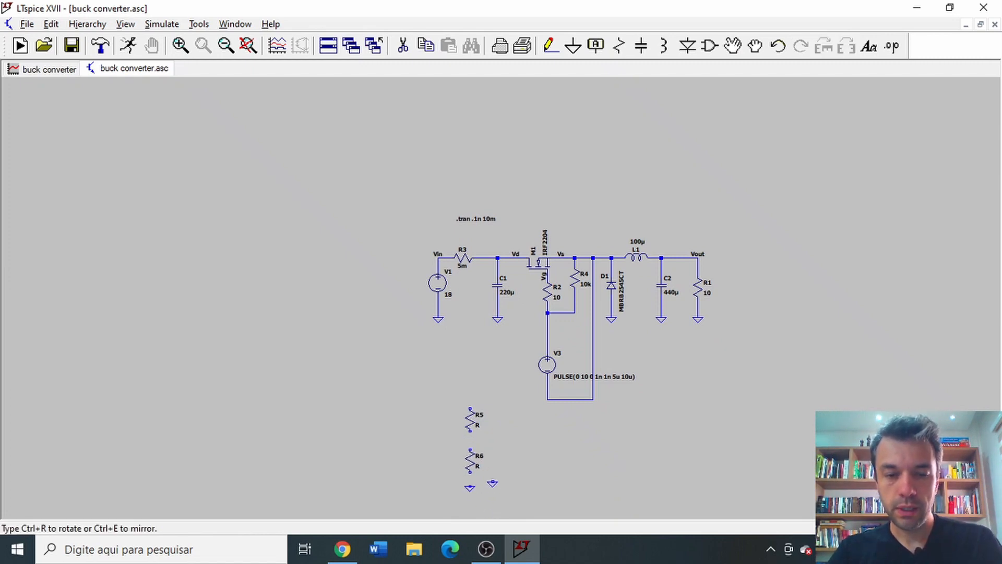
{"action": "key", "text": "XF86AudioLowerVolume"}
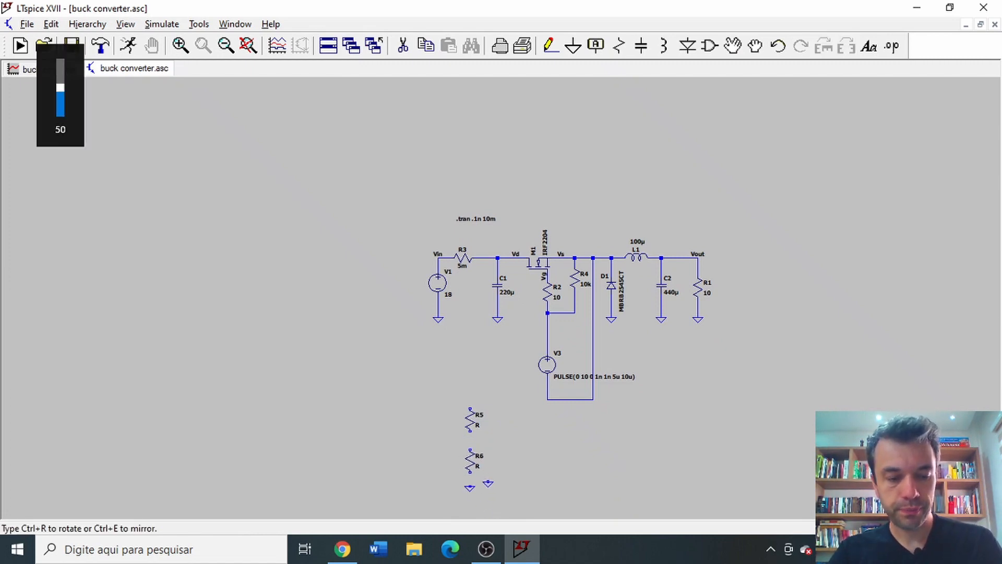
{"action": "key", "text": "Escape"}
- Wire R5, R6 and the ground in series, adding a stub above R5 and a horizontal stub leftward from the resistors' junction
{"action": "key", "text": "F3"}
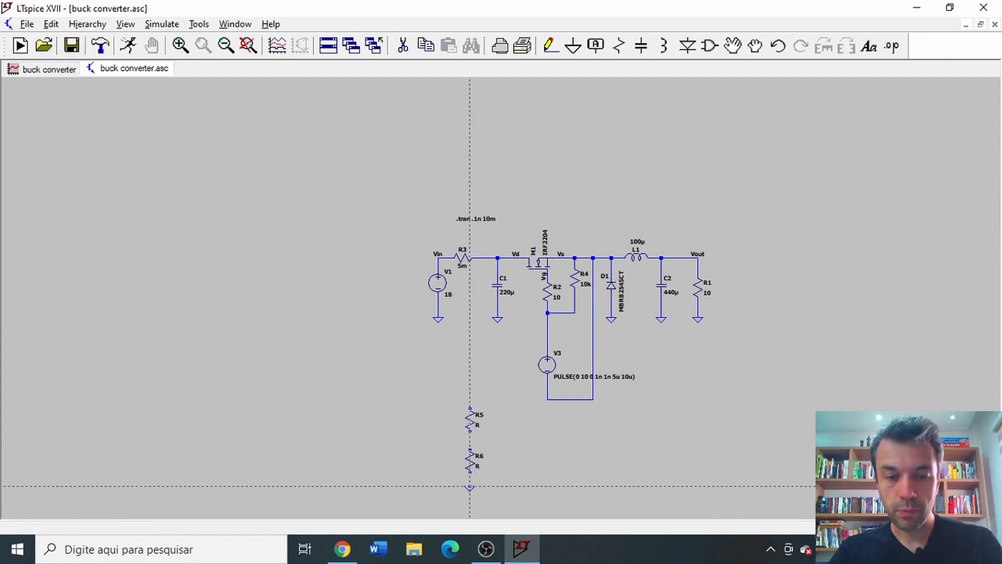
{"action": "left_click", "coordinate": [470, 472]}
{"action": "left_click", "coordinate": [470, 450]}
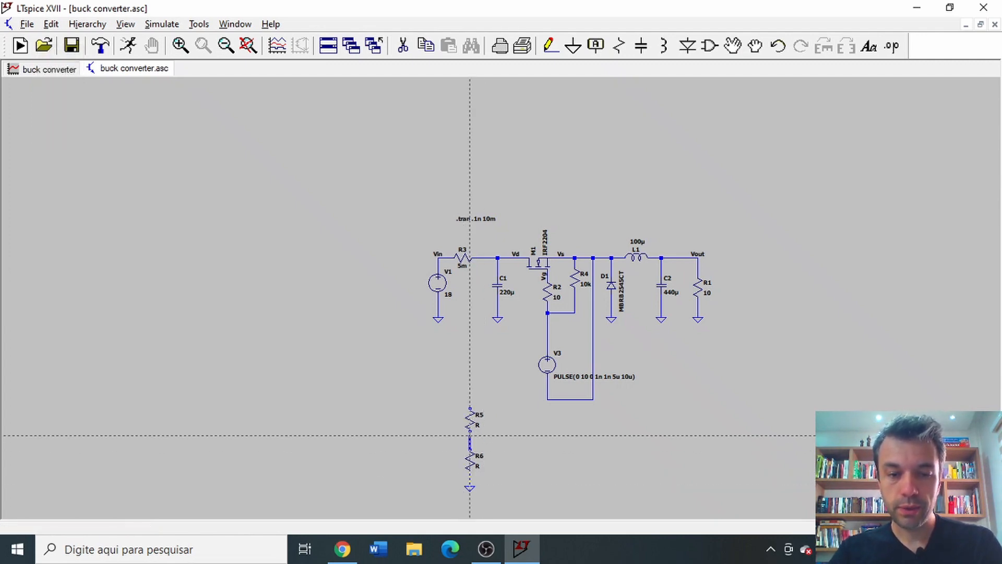
{"action": "left_click", "coordinate": [470, 431]}
{"action": "left_click", "coordinate": [469, 408]}
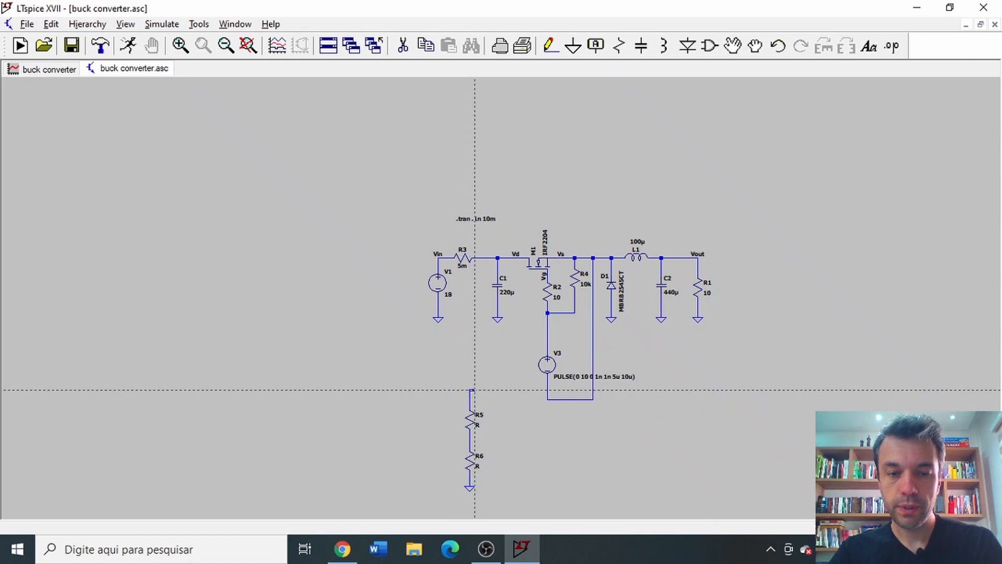
{"action": "key", "text": "Escape"}
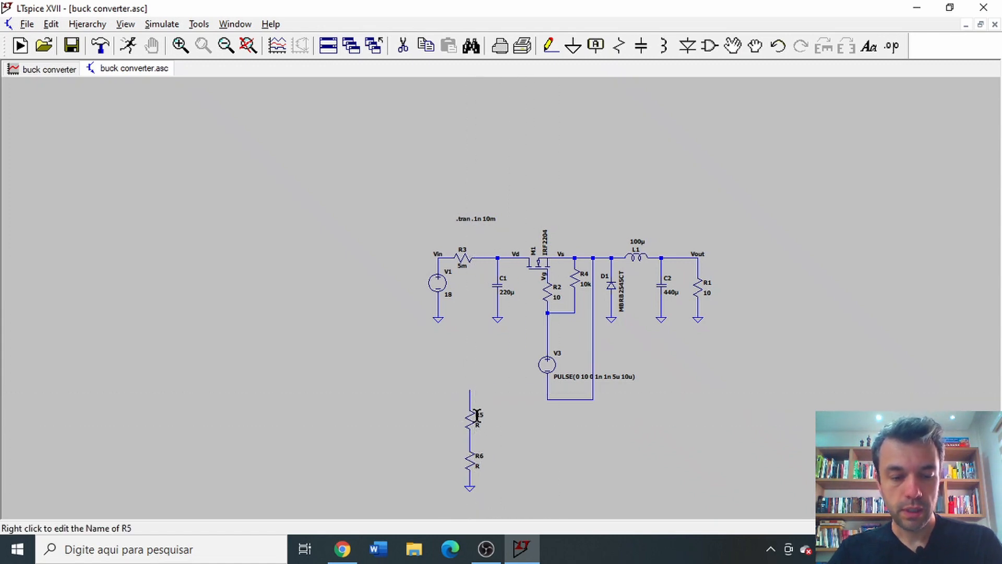
{"action": "key", "text": "F3"}
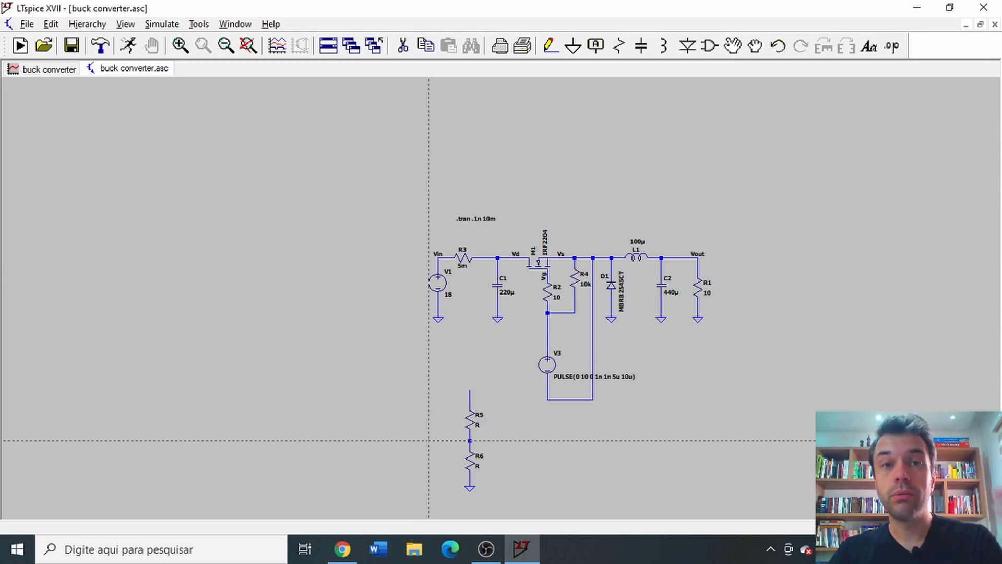
{"action": "left_click", "coordinate": [428, 440]}
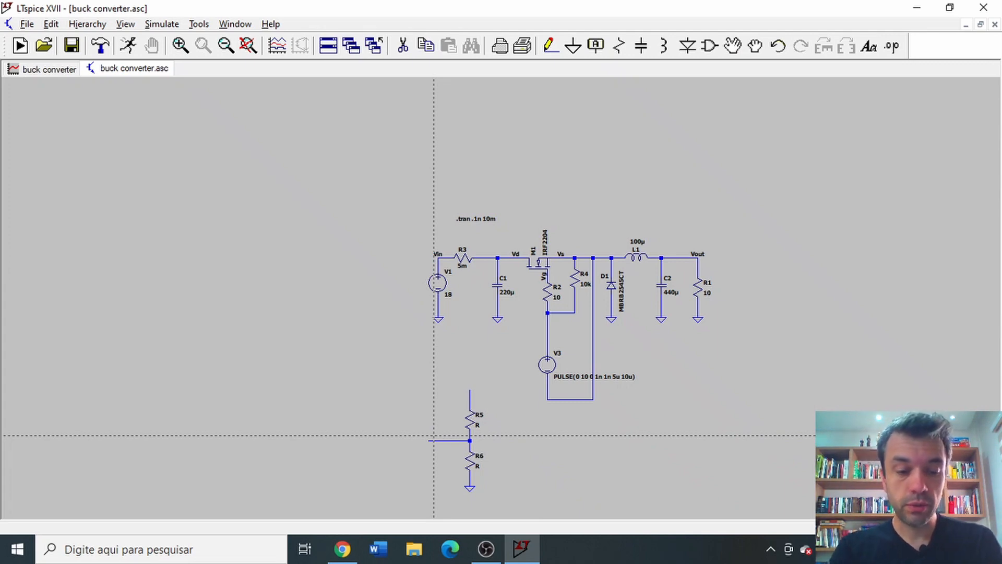
- Label the stub at the R5–R6 junction with the net name uControl
{"action": "key", "text": "F4"}
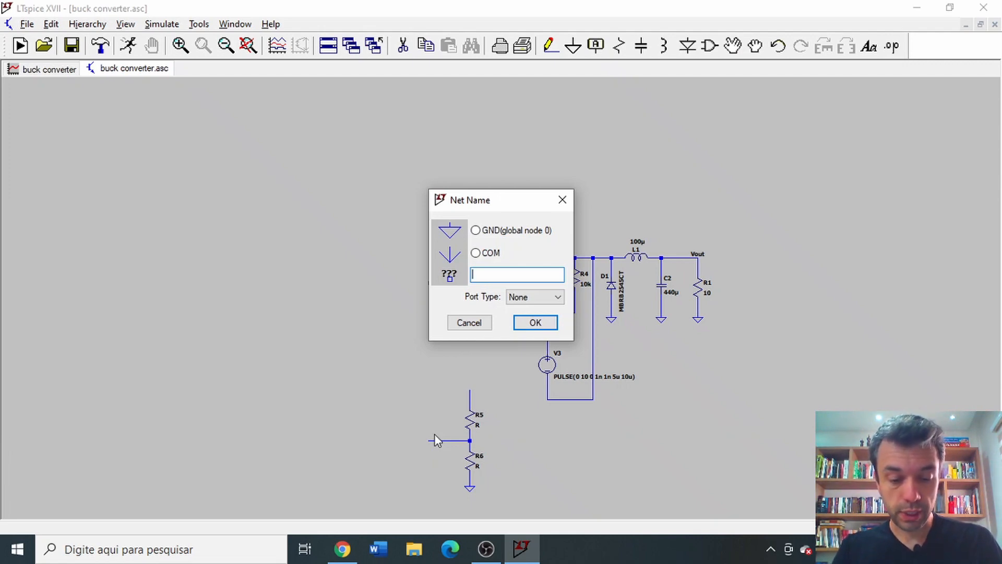
{"action": "type", "text": "u"}
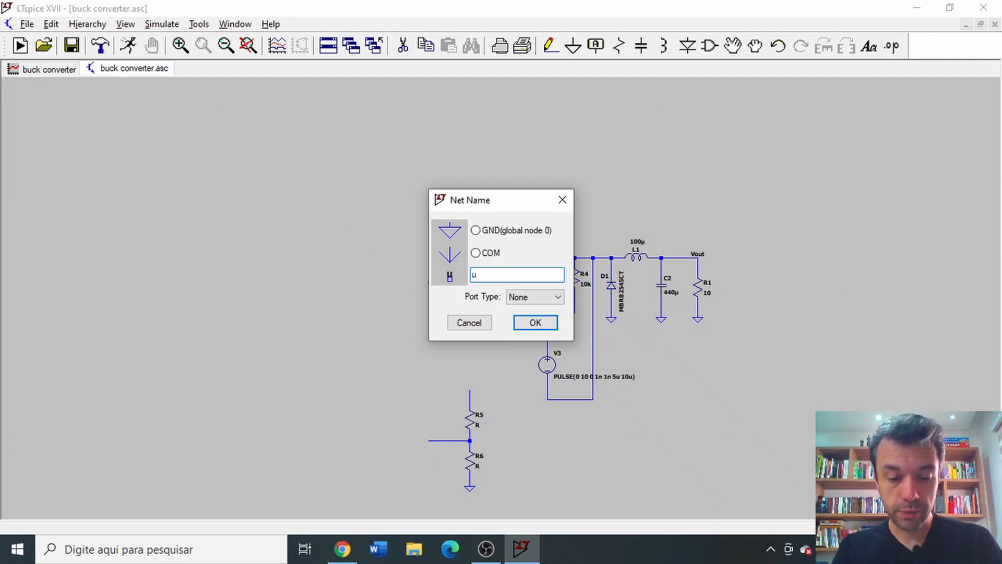
{"action": "type", "text": "Control"}
{"action": "key", "text": "Return"}
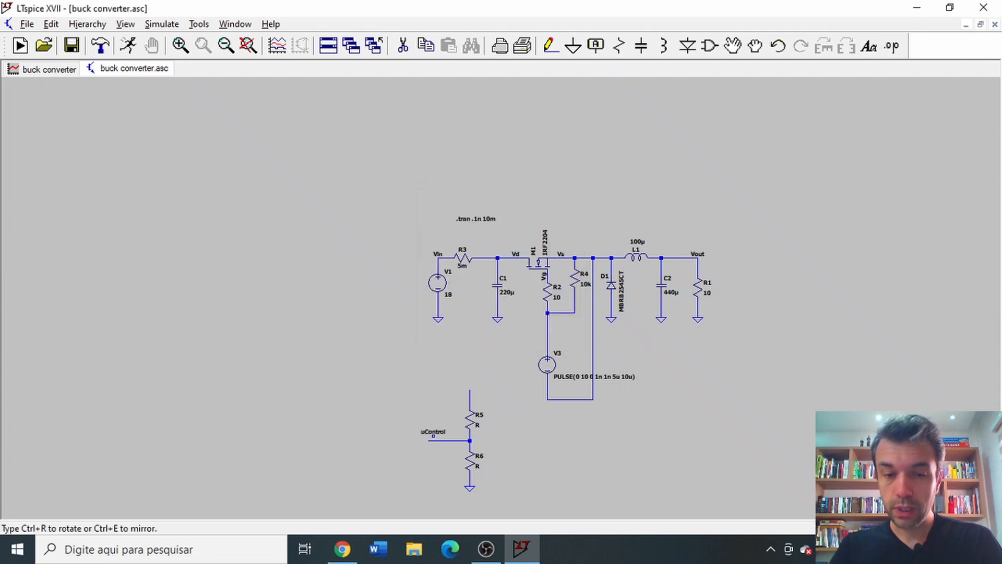
{"action": "left_click", "coordinate": [428, 441]}
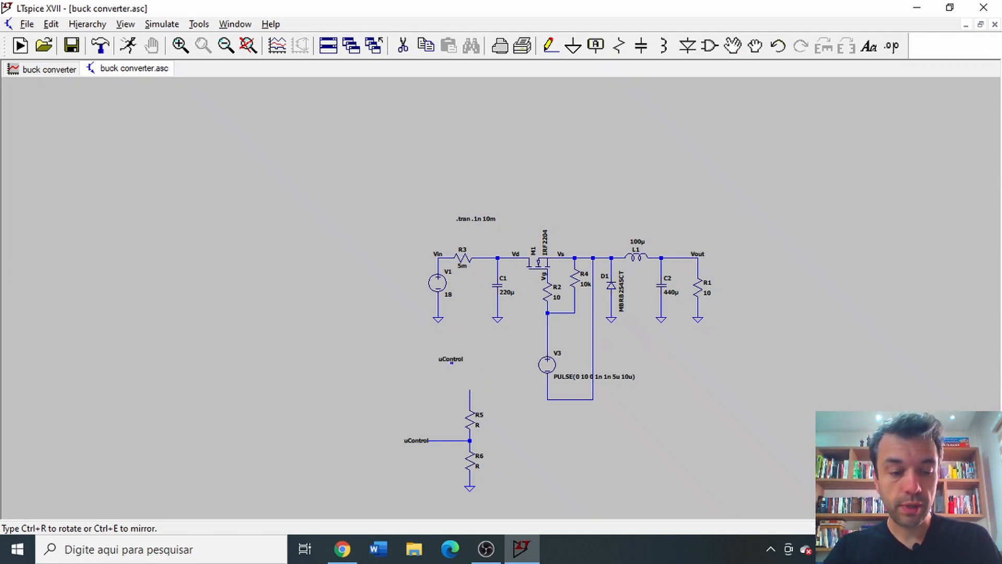
{"action": "key", "text": "Escape"}
- Copy the Vout net label, rotate it vertical and attach it to the wire above R5
{"action": "key", "text": "F4"}
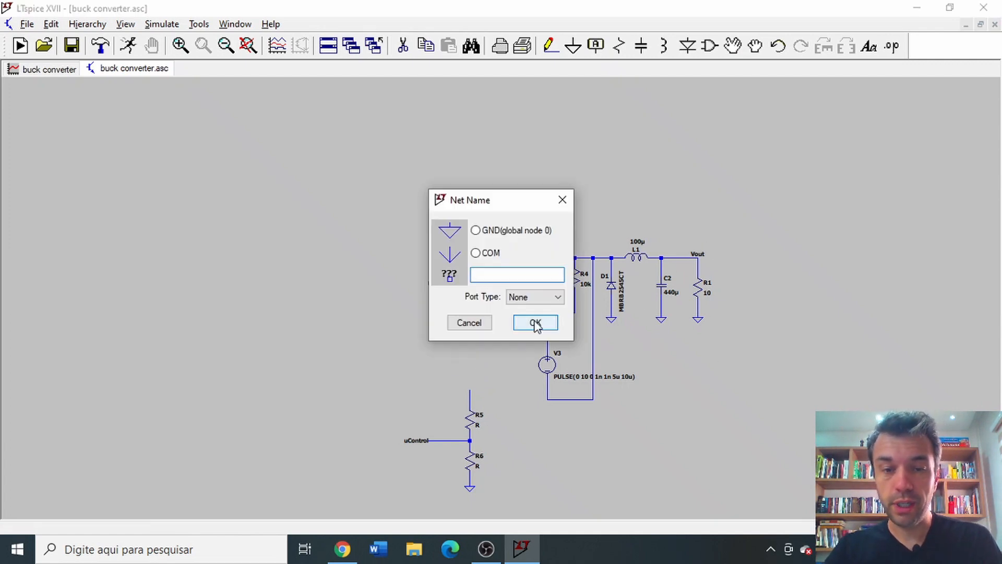
{"action": "left_click", "coordinate": [472, 322]}
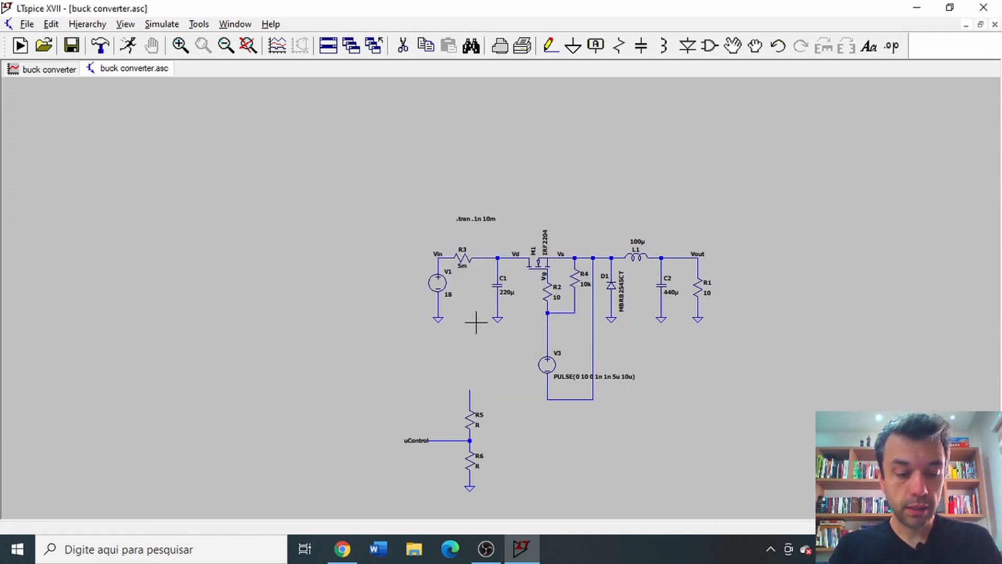
{"action": "key", "text": "F6"}
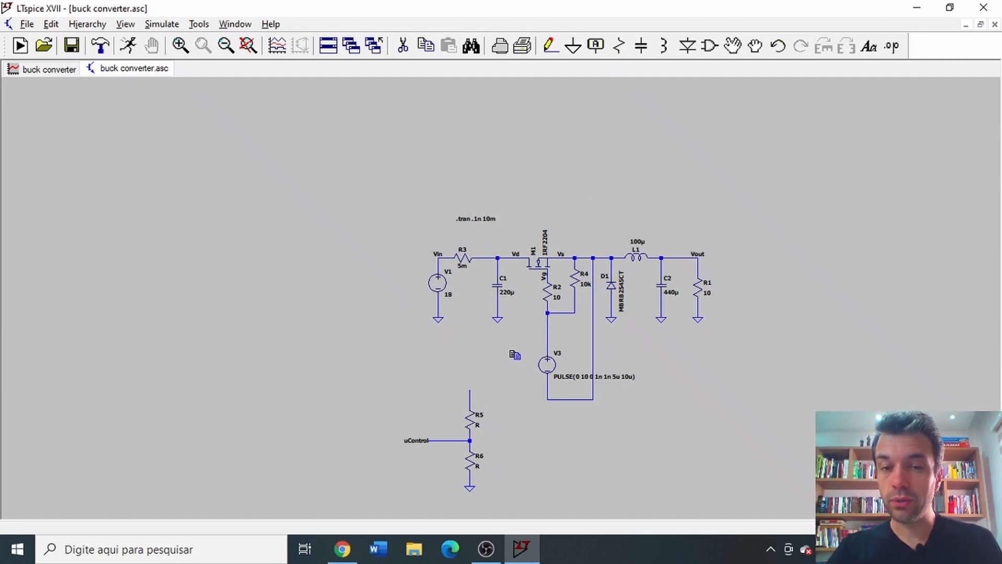
{"action": "left_click", "coordinate": [699, 254]}
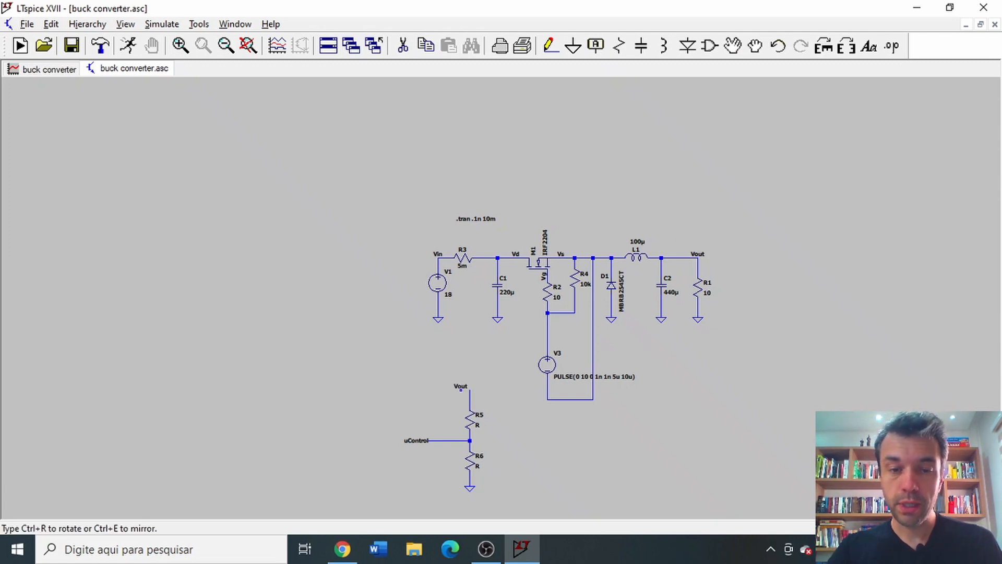
{"action": "key", "text": "ctrl+r"}
{"action": "left_click", "coordinate": [469, 390]}
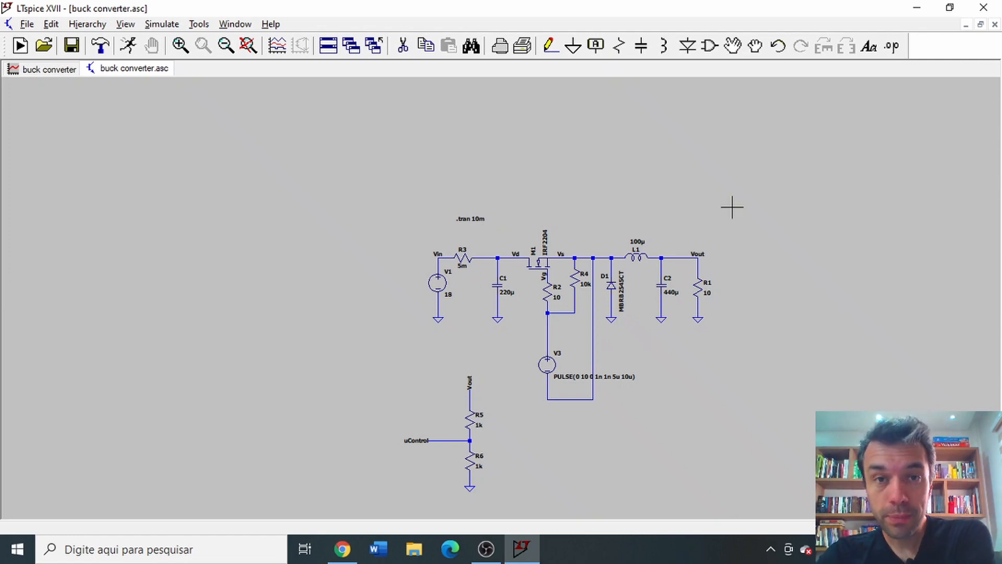
- Rerun the simulation and enlarge the plot around a single gate-drive pulse near 5.02 ms, maximizing the waveform window
{"action": "key", "text": "space"}
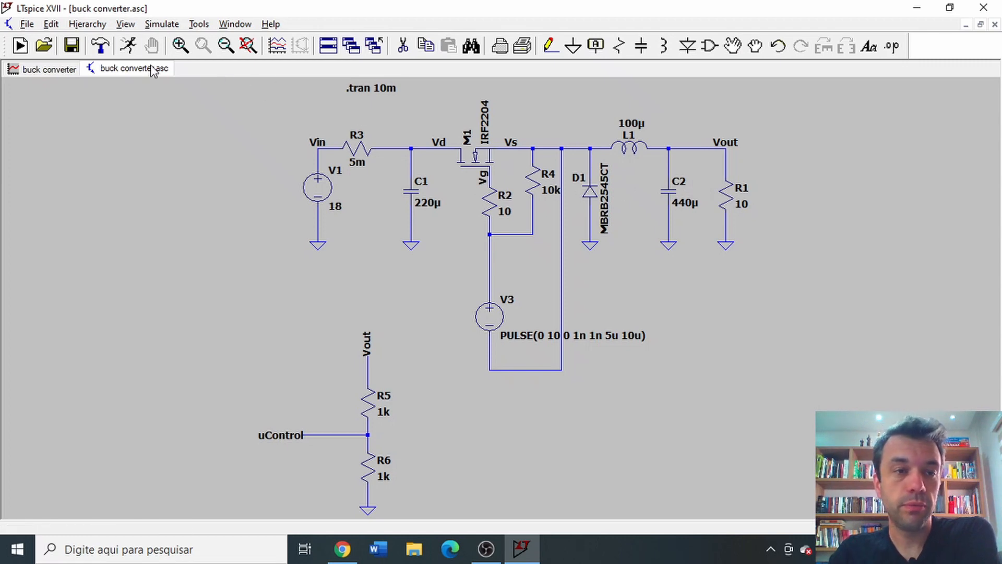
{"action": "left_click", "coordinate": [127, 47]}
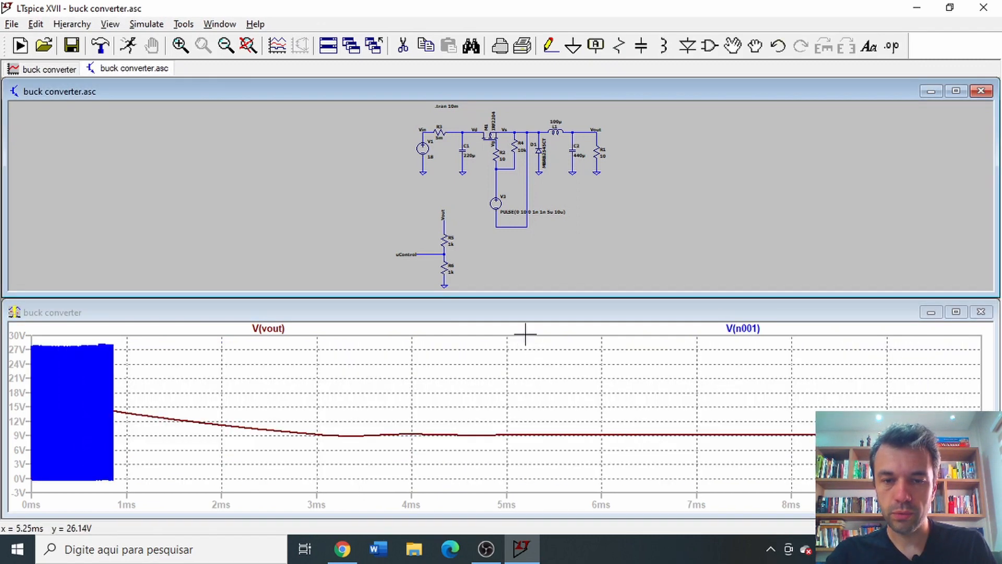
{"action": "left_click_drag", "start_coordinate": [477, 337], "coordinate": [540, 486]}
{"action": "left_click_drag", "start_coordinate": [501, 336], "coordinate": [571, 492]}
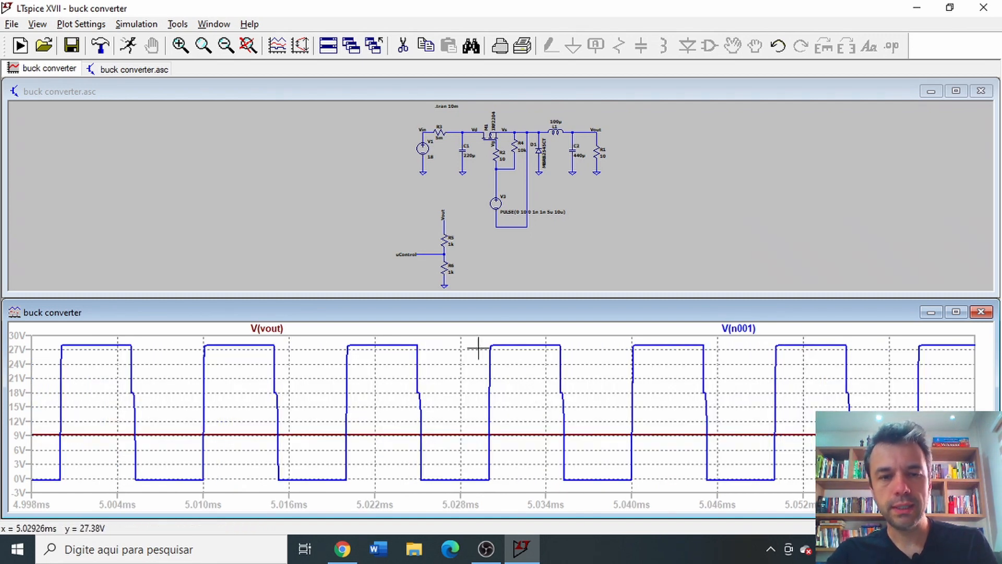
{"action": "left_click_drag", "start_coordinate": [329, 338], "coordinate": [448, 487]}
{"action": "double_click", "coordinate": [531, 308]}
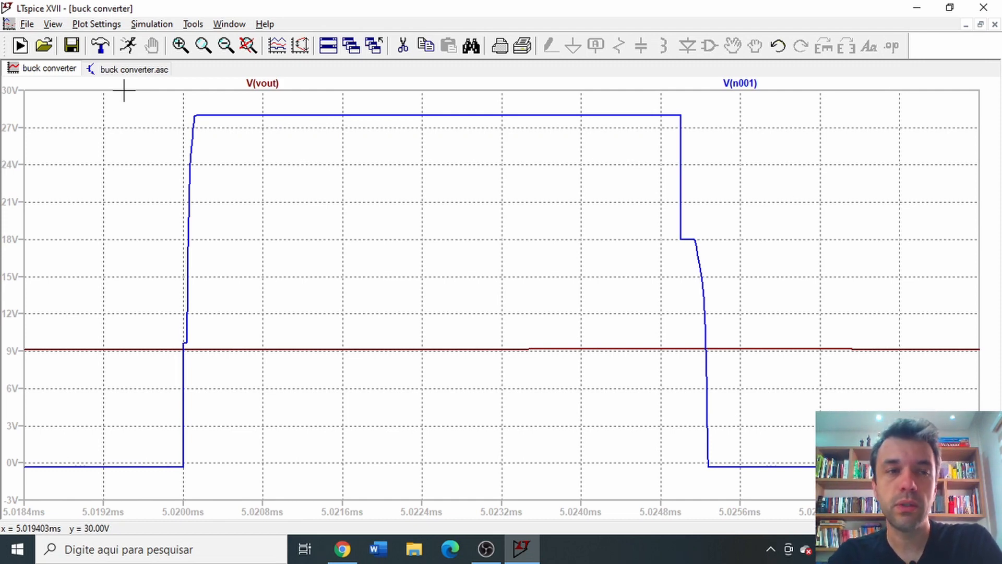
- Set the maximum timestep of the schematic's transient simulation command to 1n
{"action": "left_click", "coordinate": [118, 68]}
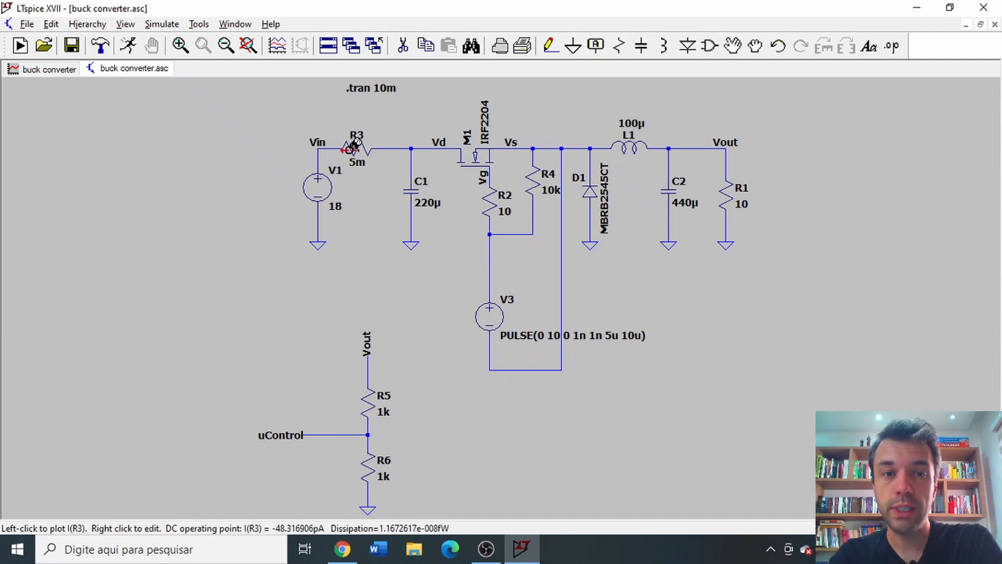
{"action": "right_click", "coordinate": [356, 89]}
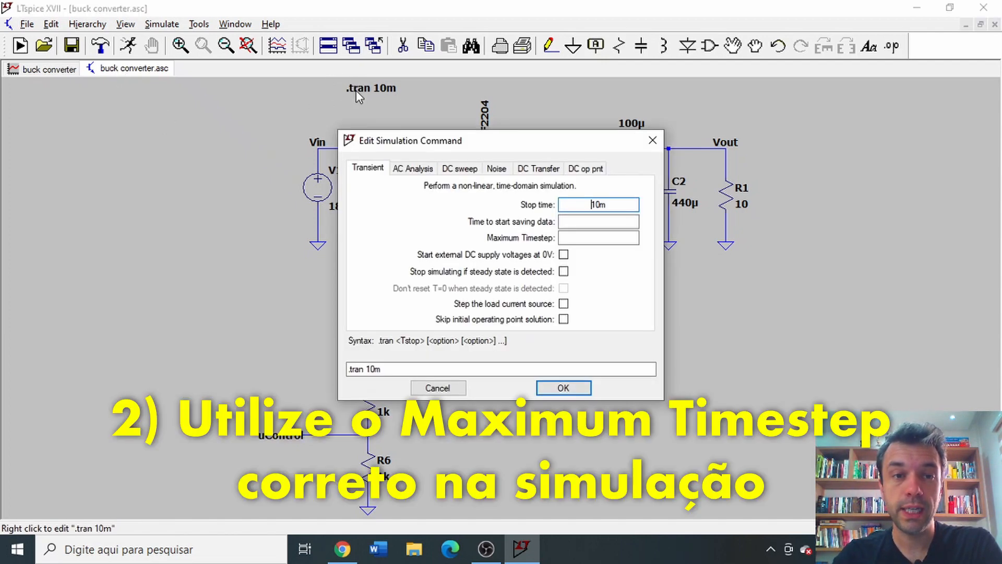
{"action": "left_click", "coordinate": [576, 236]}
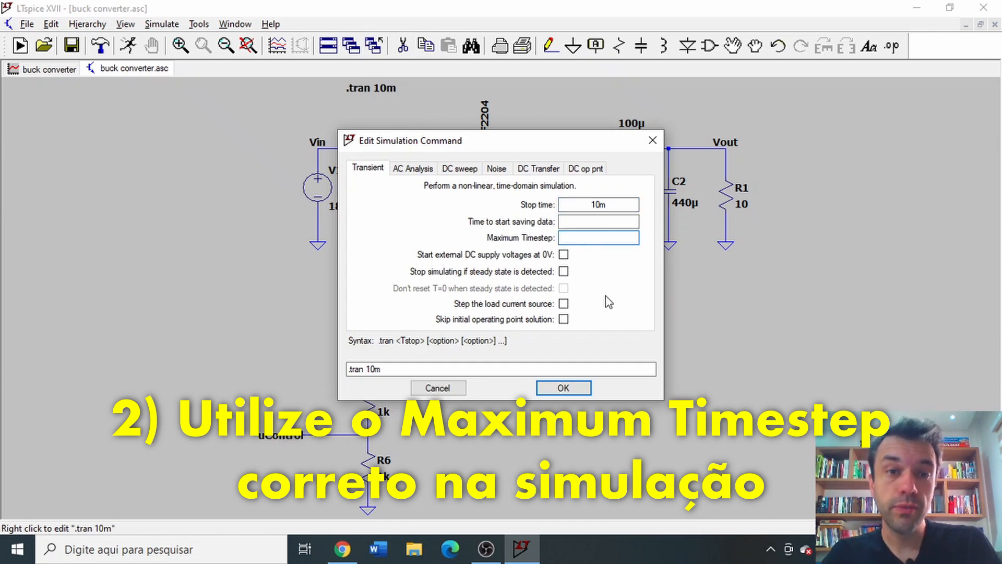
{"action": "type", "text": "1n"}
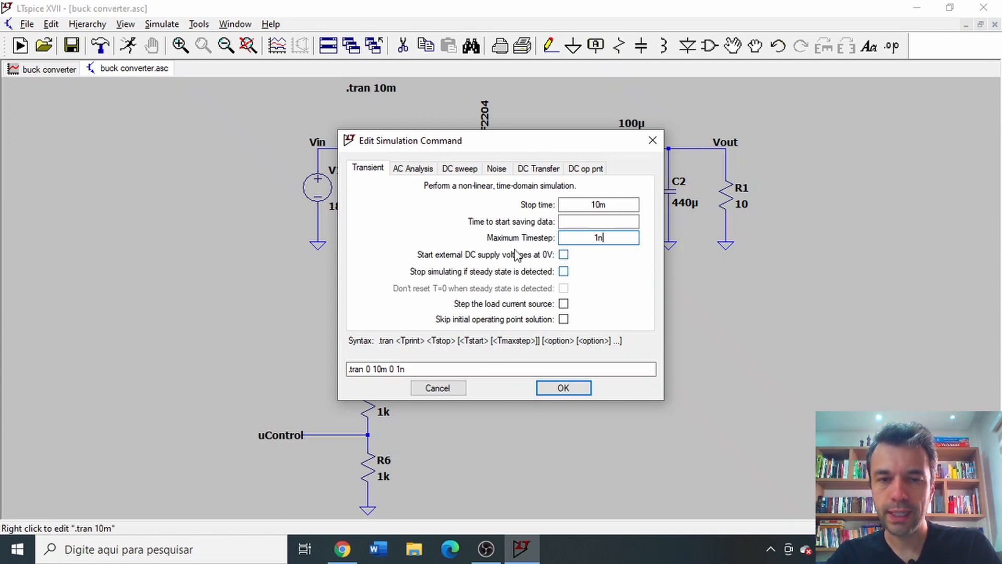
{"action": "left_click", "coordinate": [565, 394]}
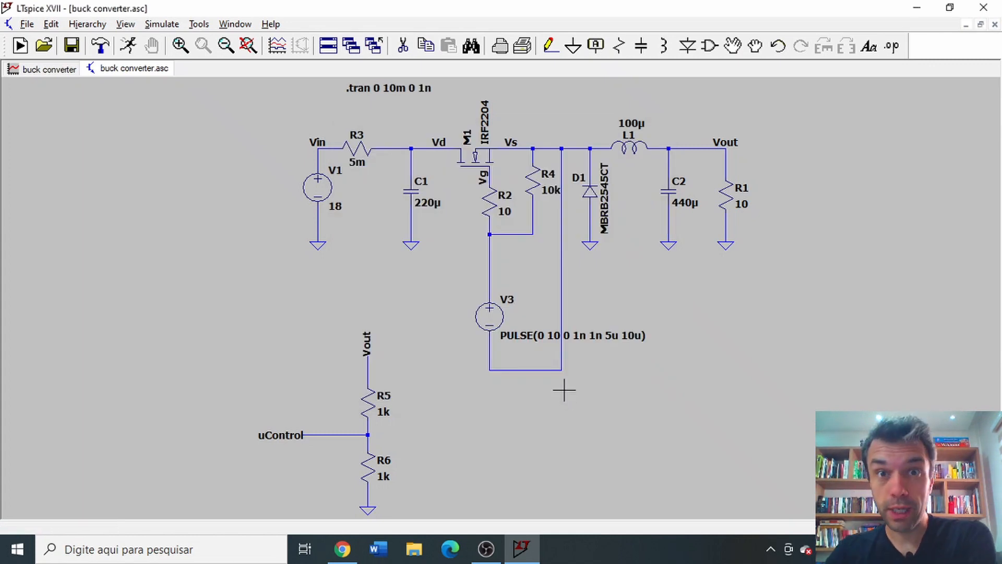
- Run the simulation, halt it early, and enlarge the plot around a single gate-drive pulse near 180 µs
{"action": "left_click", "coordinate": [130, 49]}
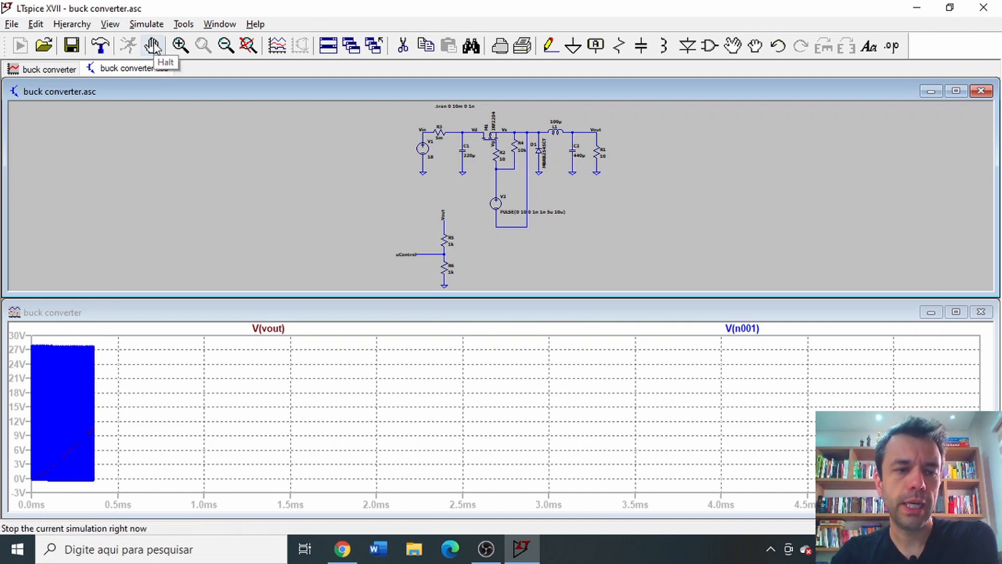
{"action": "left_click", "coordinate": [153, 47]}
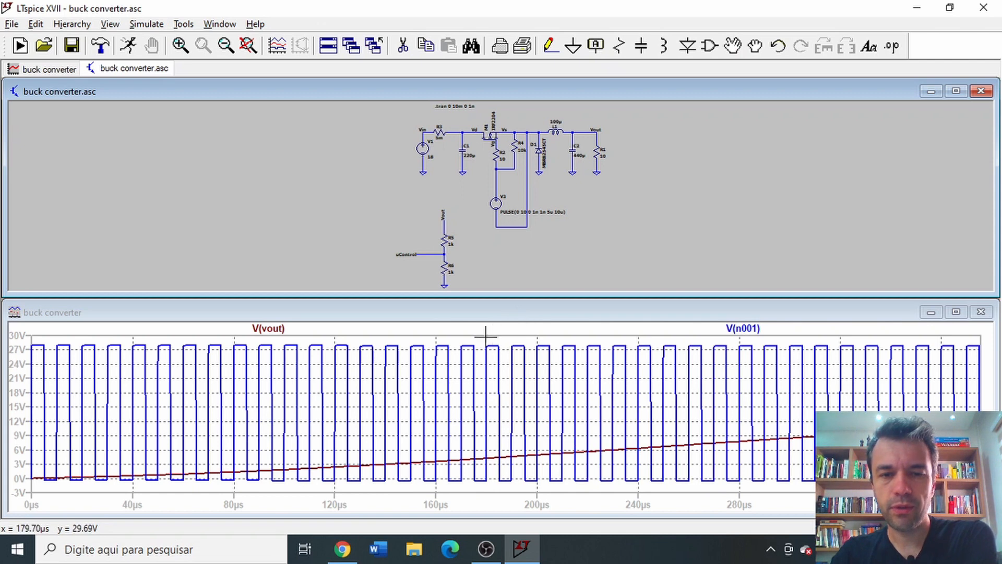
{"action": "left_click_drag", "start_coordinate": [481, 336], "coordinate": [506, 507]}
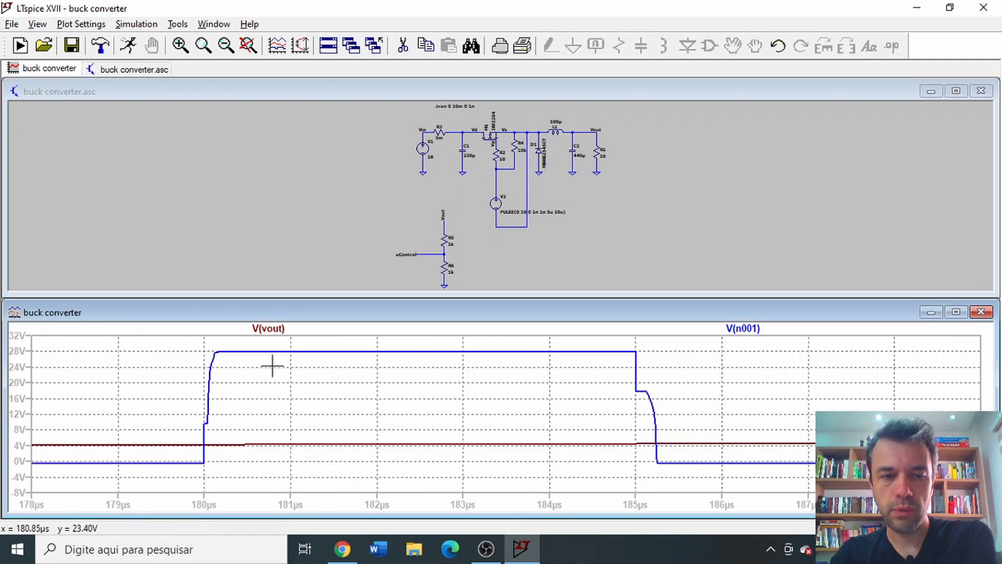
{"action": "left_click_drag", "start_coordinate": [190, 347], "coordinate": [696, 499]}
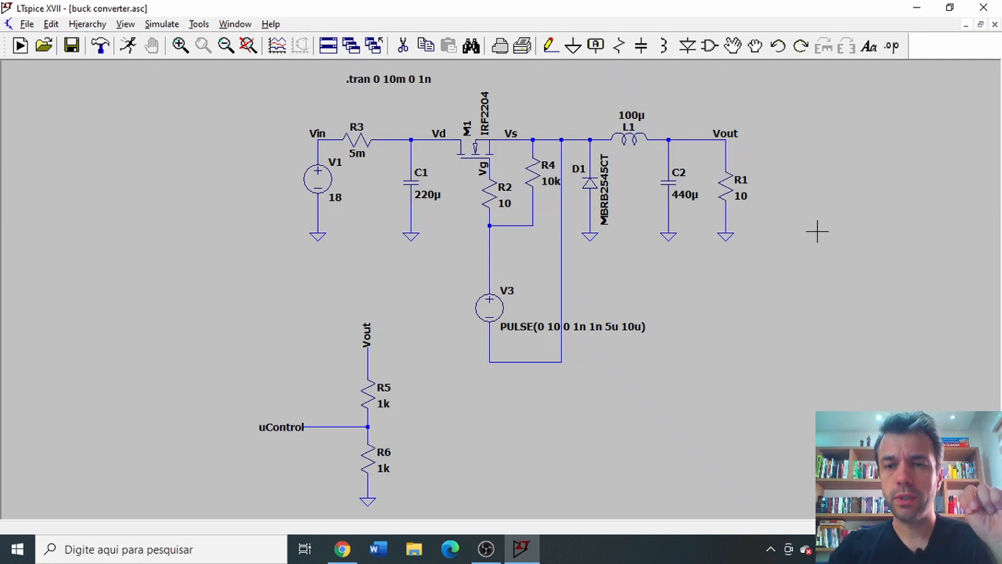
- Set the resistance of load resistor R1 to the parameter {X}
{"action": "right_click", "coordinate": [737, 196]}
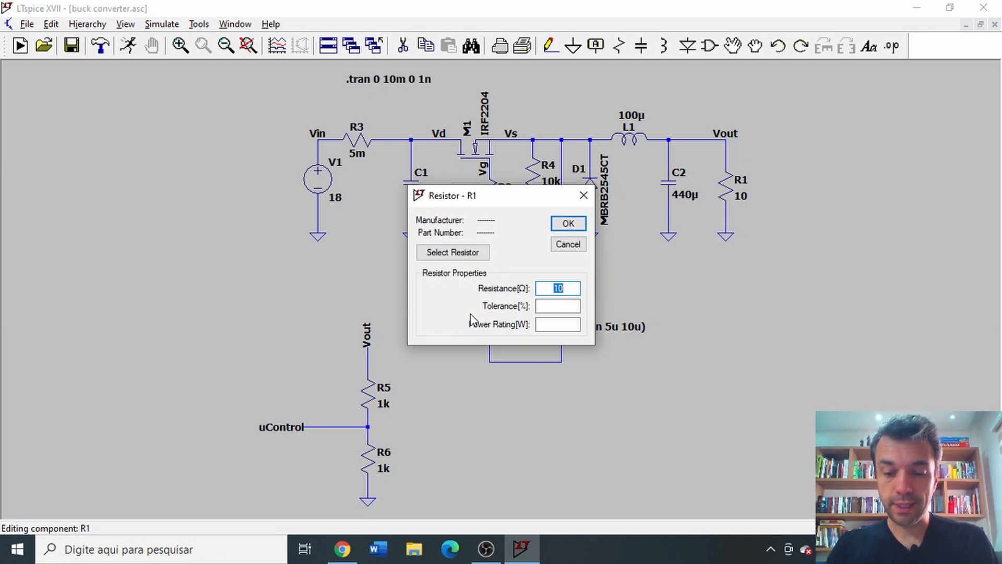
{"action": "type", "text": "{X}"}
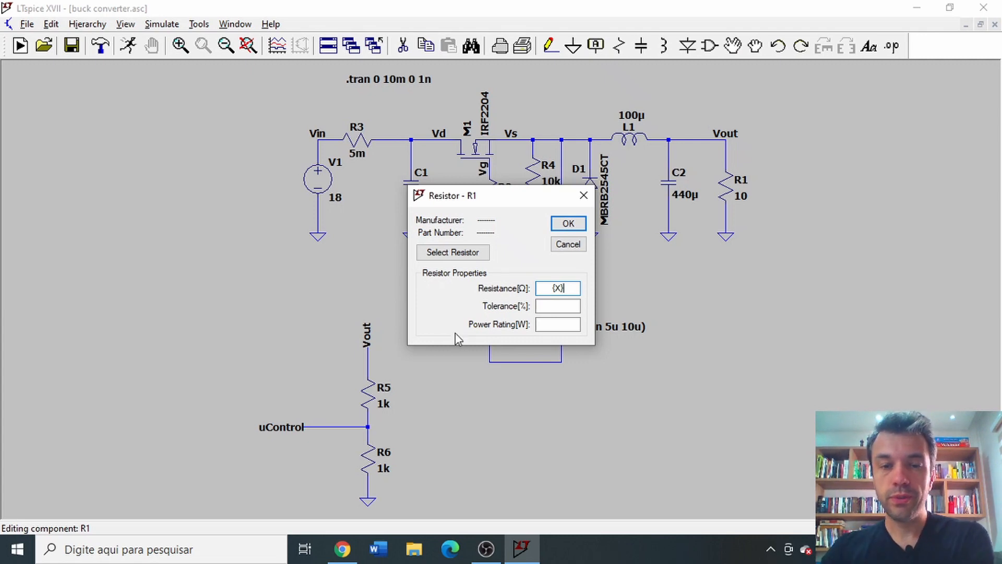
{"action": "left_click_drag", "start_coordinate": [551, 288], "coordinate": [568, 289]}
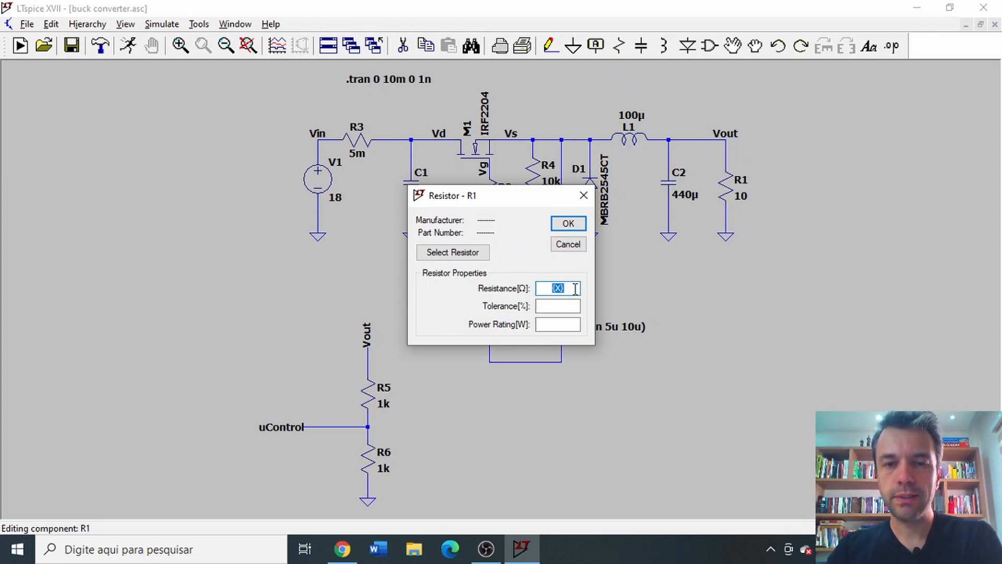
{"action": "left_click", "coordinate": [567, 224]}
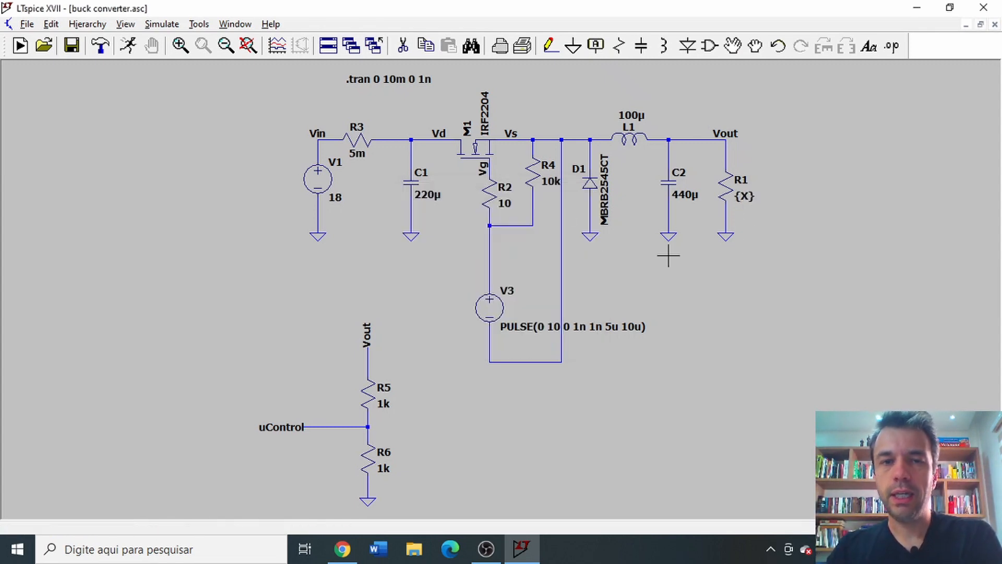
- Add the SPICE directive .param X=10 to the schematic below R1
{"action": "left_click", "coordinate": [893, 48]}
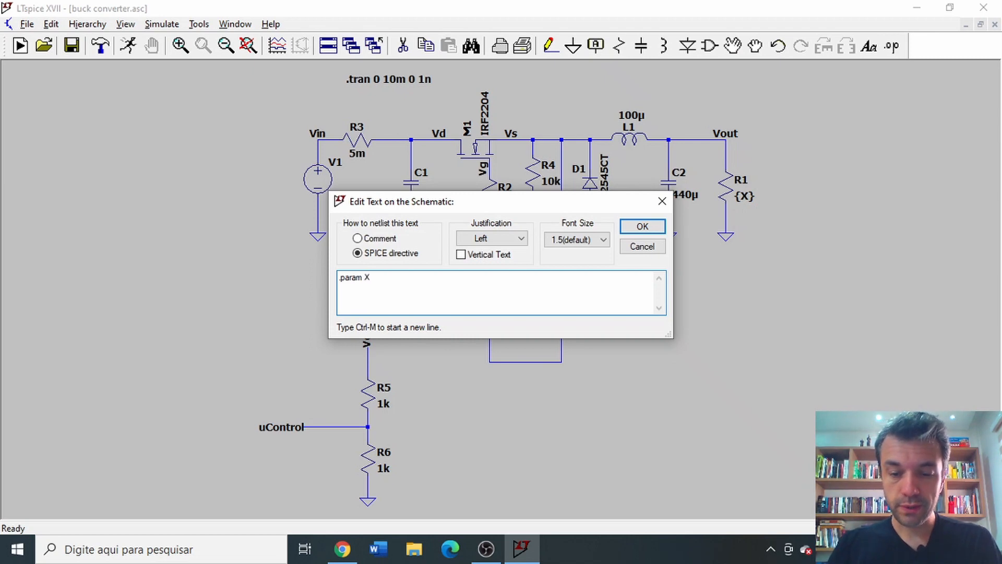
{"action": "key", "text": "Return"}
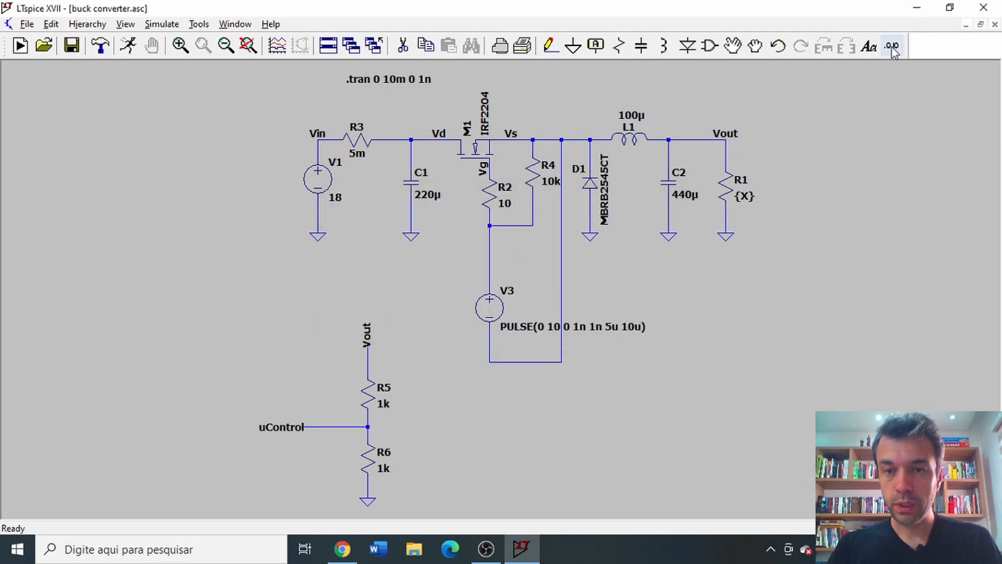
{"action": "left_click", "coordinate": [703, 296]}
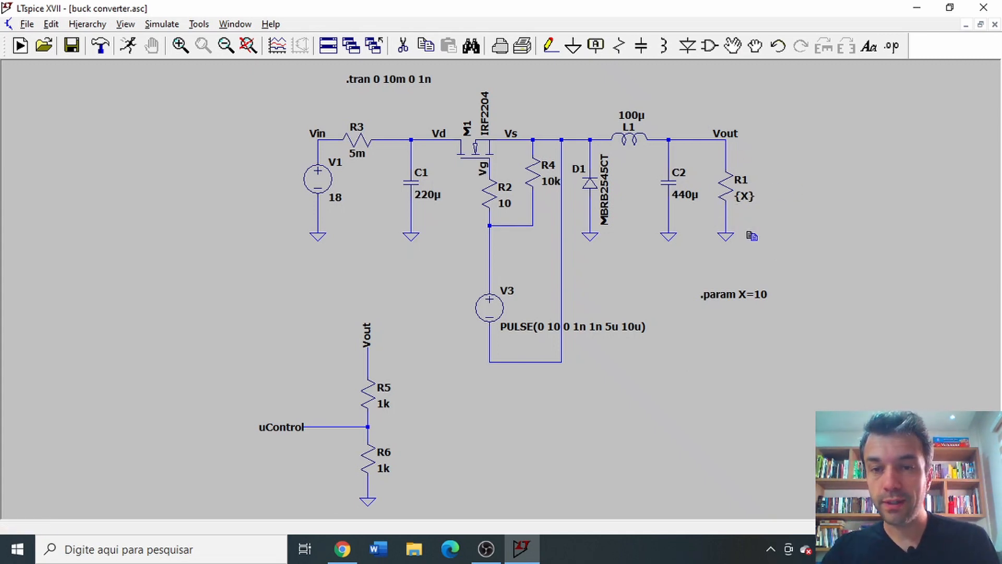
- Duplicate the R1 load branch with its ground and Vout label three times beside R1, turning the copied labels vertical
{"action": "left_click_drag", "start_coordinate": [777, 253], "coordinate": [708, 138]}
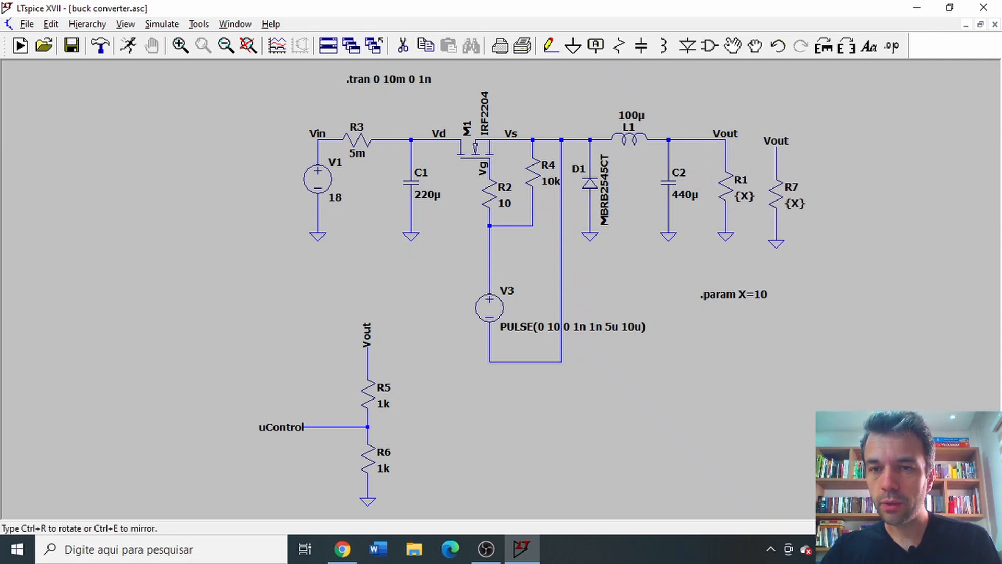
{"action": "left_click", "coordinate": [782, 124]}
{"action": "left_click_drag", "start_coordinate": [751, 110], "coordinate": [815, 257]}
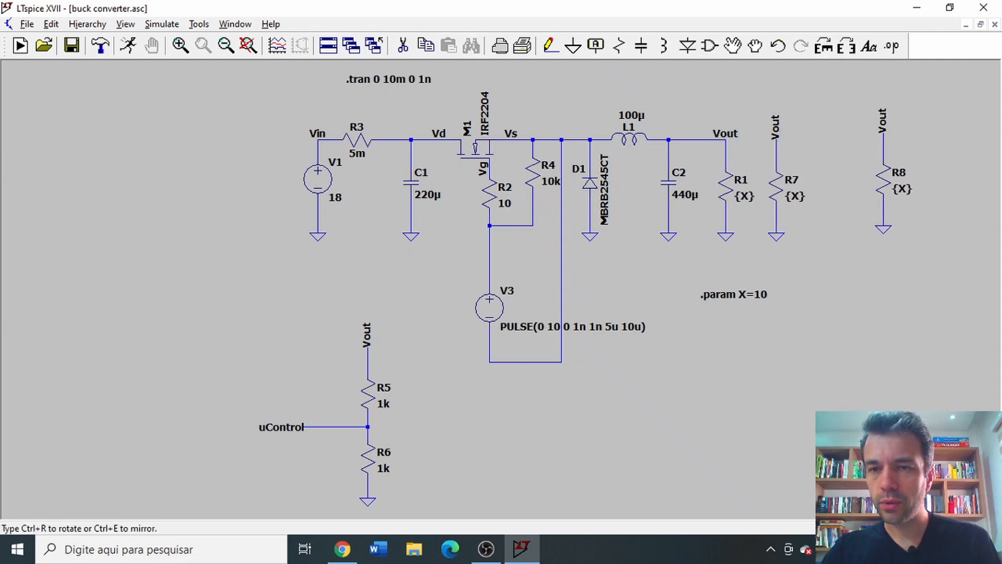
{"action": "left_click", "coordinate": [835, 194]}
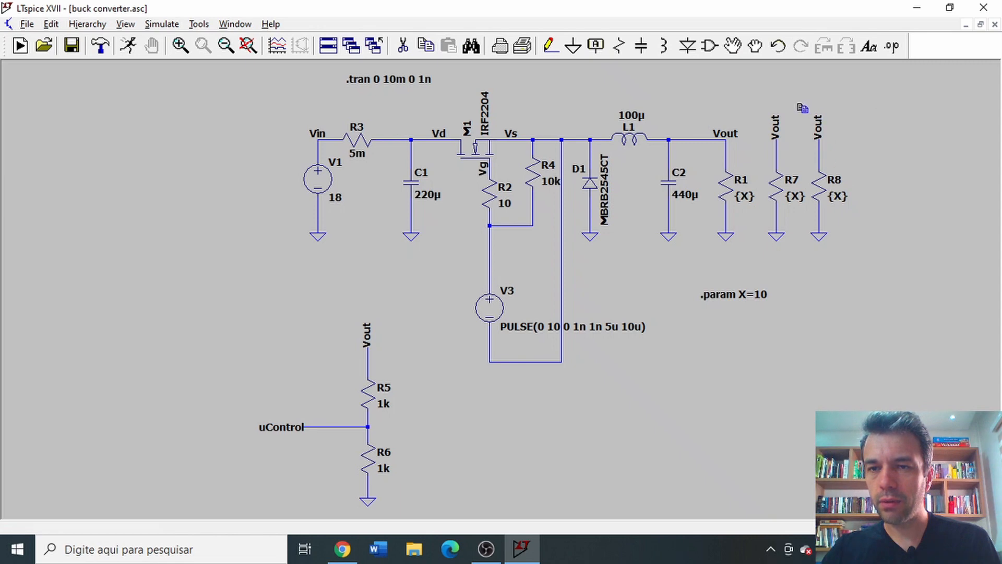
{"action": "left_click_drag", "start_coordinate": [802, 108], "coordinate": [850, 268]}
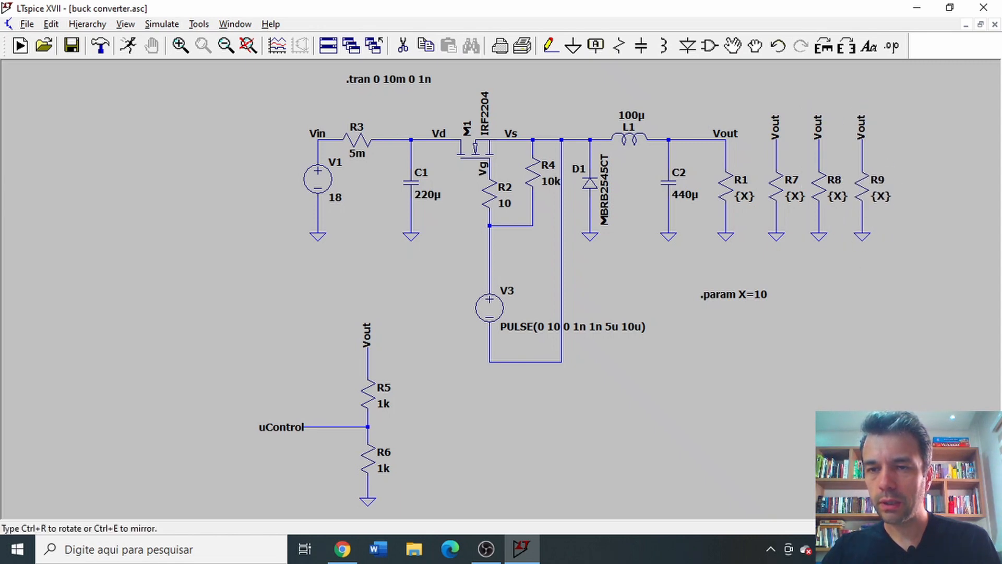
{"action": "left_click", "coordinate": [852, 234]}
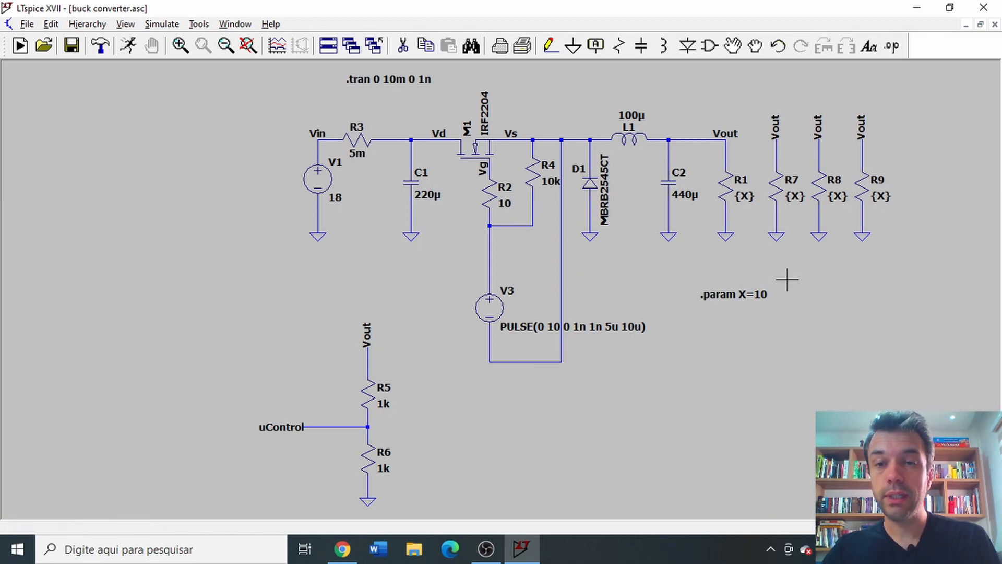
- Run the simulation, plot the current through R1, and halt the run early
{"action": "left_click", "coordinate": [135, 50]}
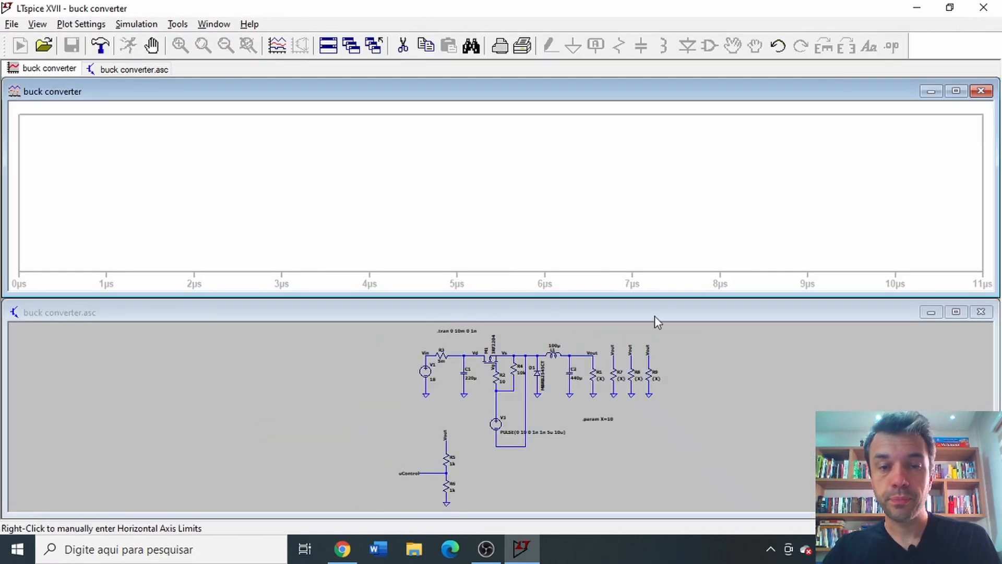
{"action": "left_click", "coordinate": [600, 406]}
{"action": "left_click", "coordinate": [595, 374]}
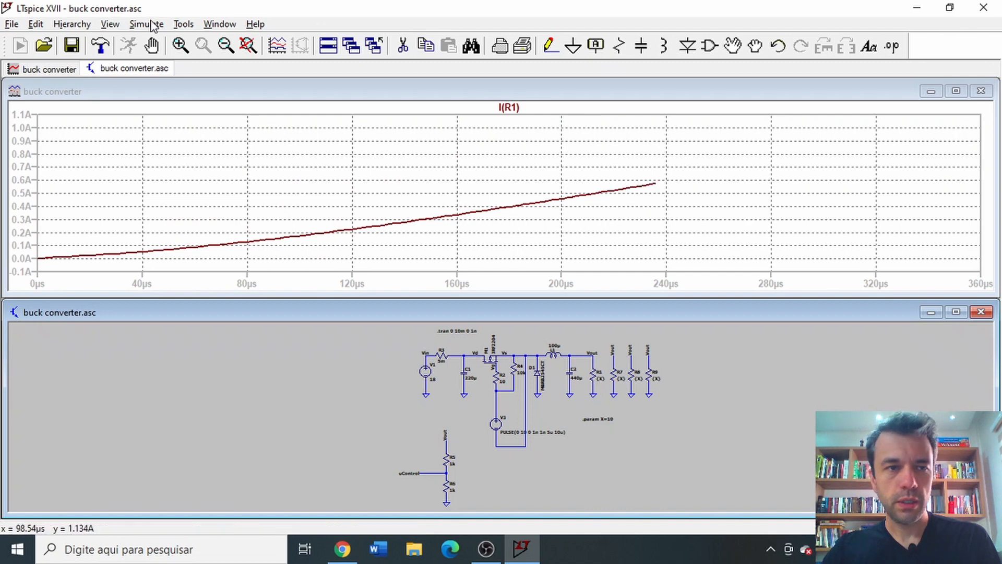
{"action": "left_click", "coordinate": [151, 45]}
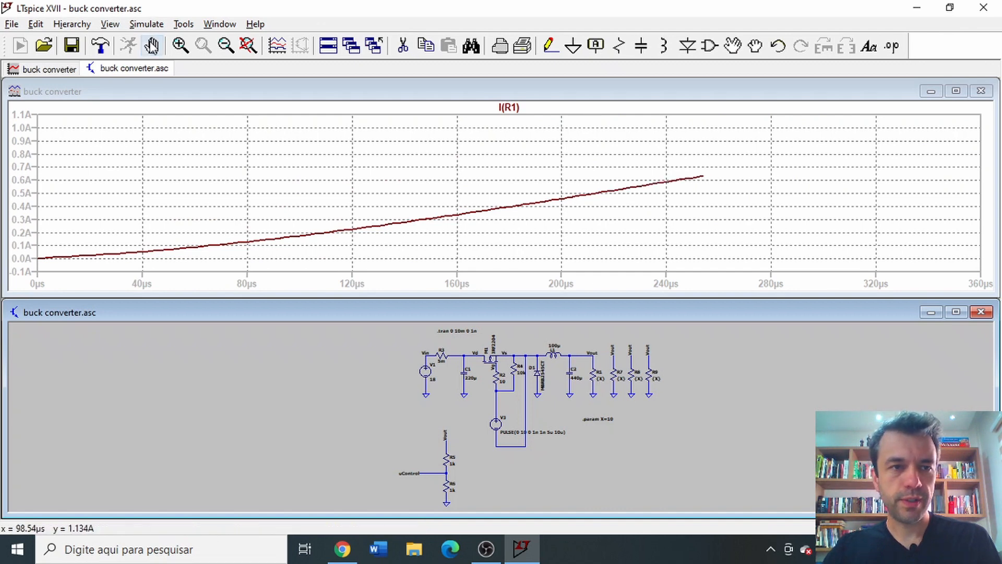
- Clear the data-saving start time and maximum timestep from the transient command, leaving .tran 10m
{"action": "right_click", "coordinate": [458, 330]}
{"action": "key", "text": "Tab"}
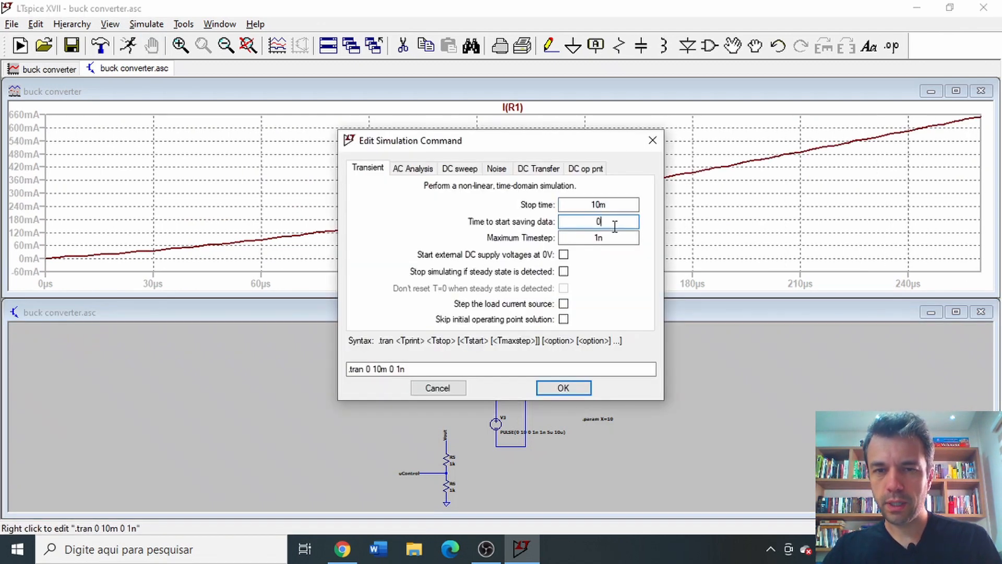
{"action": "key", "text": "BackSpace"}
{"action": "key", "text": "Tab"}
{"action": "key", "text": "BackSpace"}
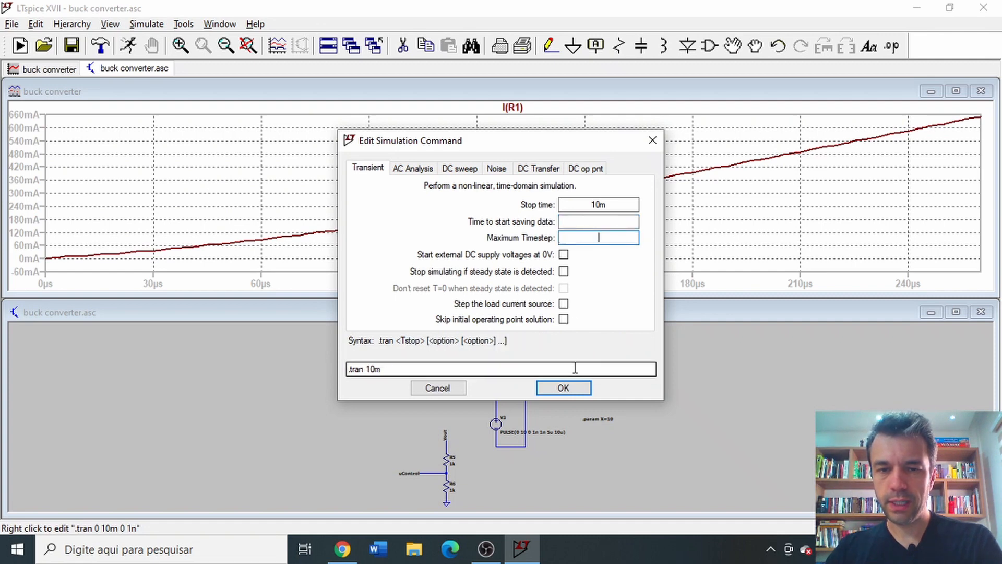
{"action": "left_click", "coordinate": [563, 387]}
- Rerun the simulation and measure the R1 current with a cursor at about 5 ms
{"action": "left_click", "coordinate": [134, 47]}
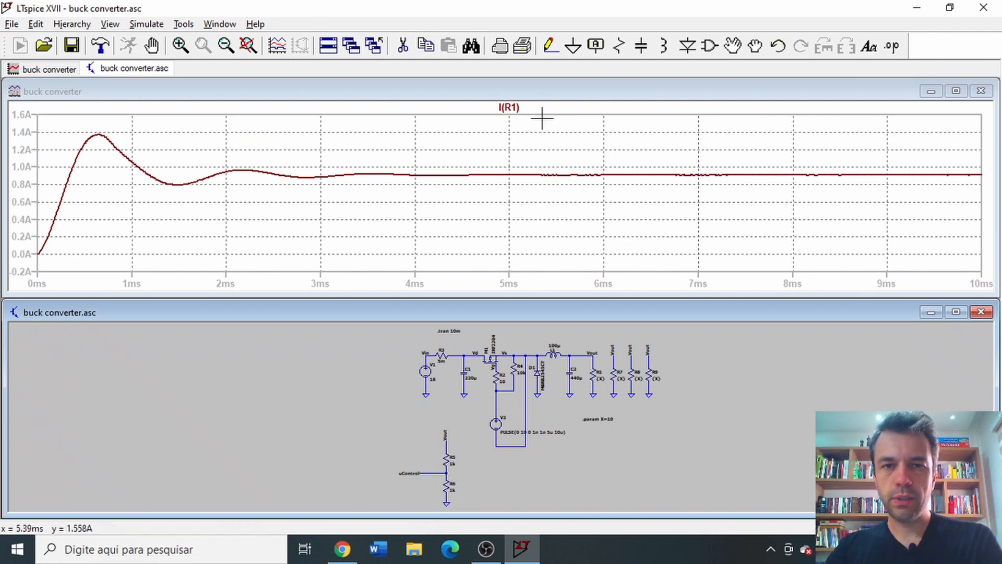
{"action": "left_click", "coordinate": [520, 108]}
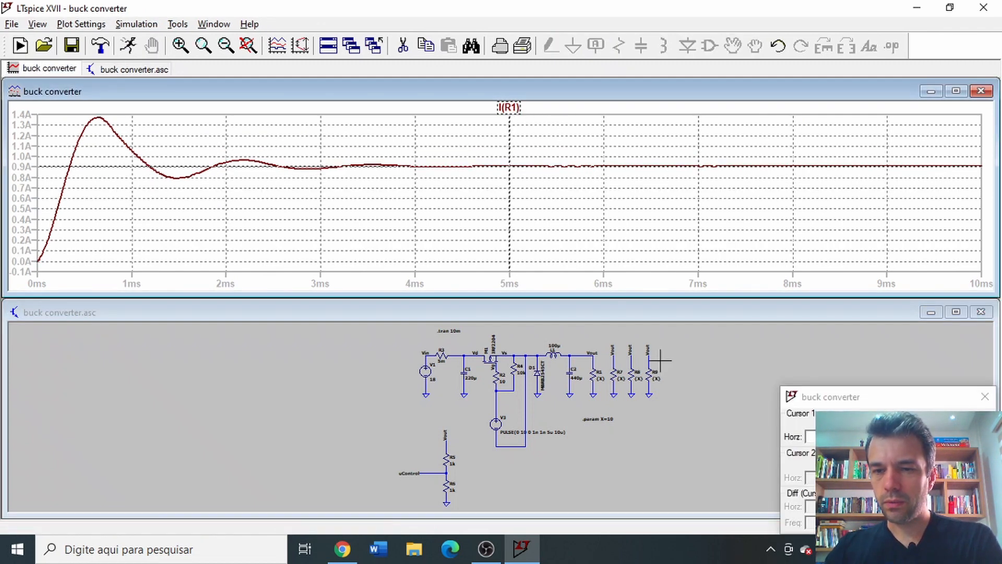
{"action": "left_click_drag", "start_coordinate": [822, 400], "coordinate": [737, 148]}
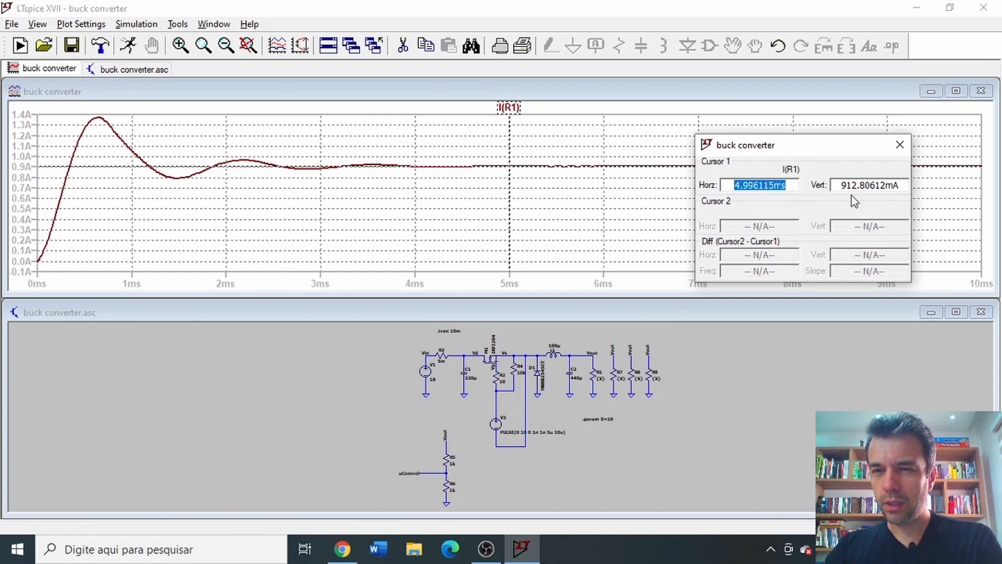
{"action": "left_click", "coordinate": [899, 144]}
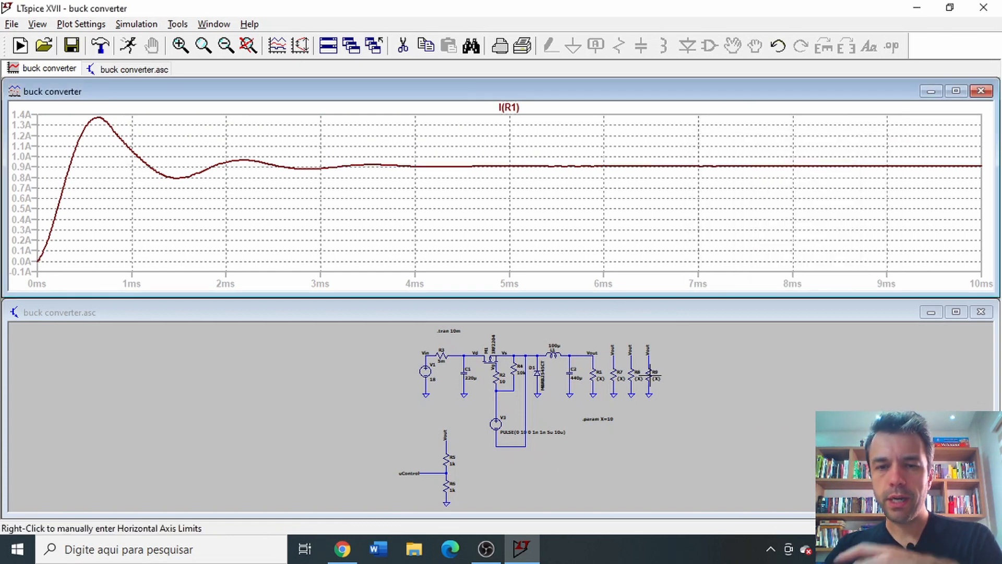
- Set the value of parameter X to 100 in the .param statement
{"action": "right_click", "coordinate": [593, 420]}
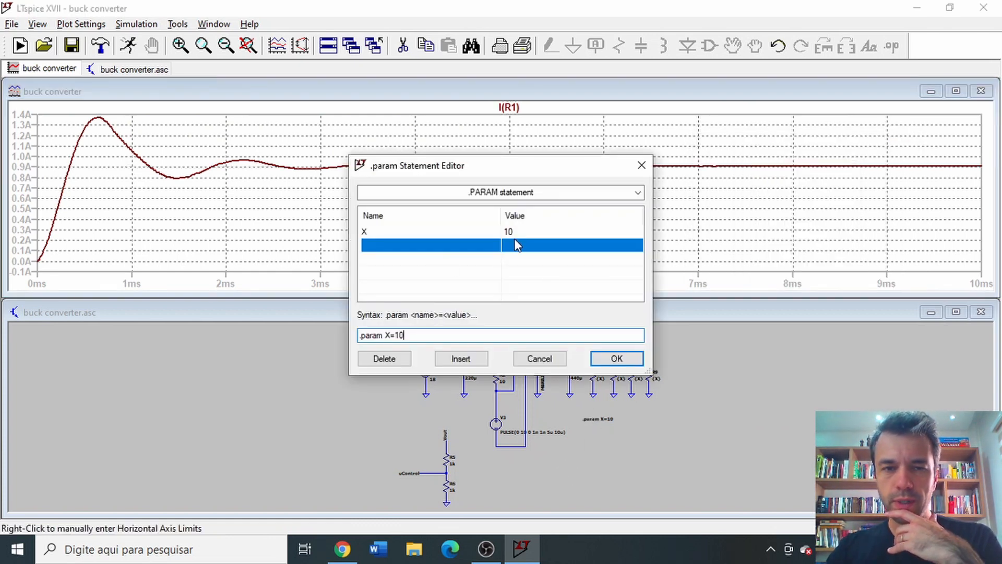
{"action": "double_click", "coordinate": [510, 231]}
{"action": "left_click", "coordinate": [516, 230]}
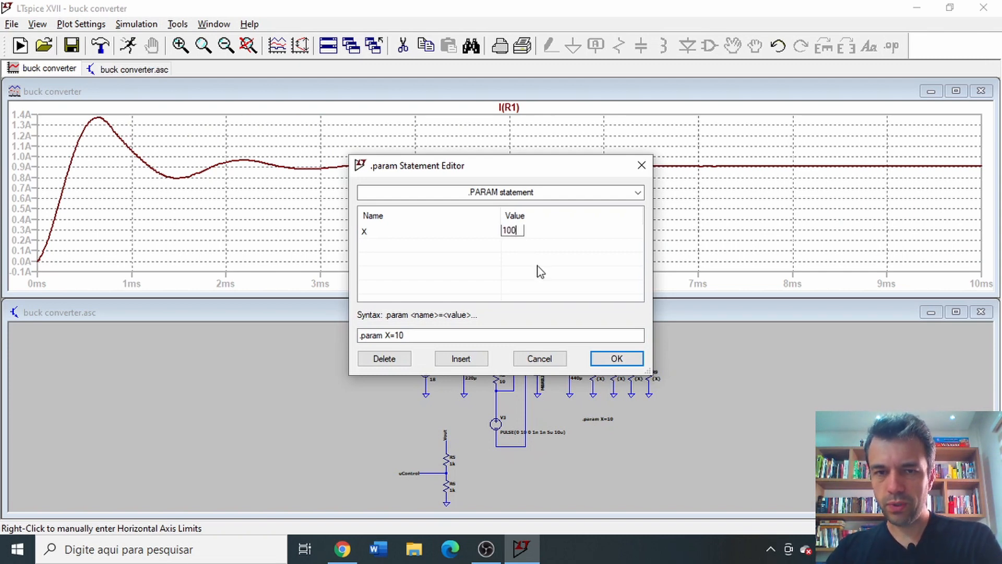
{"action": "left_click", "coordinate": [608, 359]}
- Rerun the simulation and measure the settled R1 current with a cursor at about 9.37 ms
{"action": "left_click", "coordinate": [131, 45]}
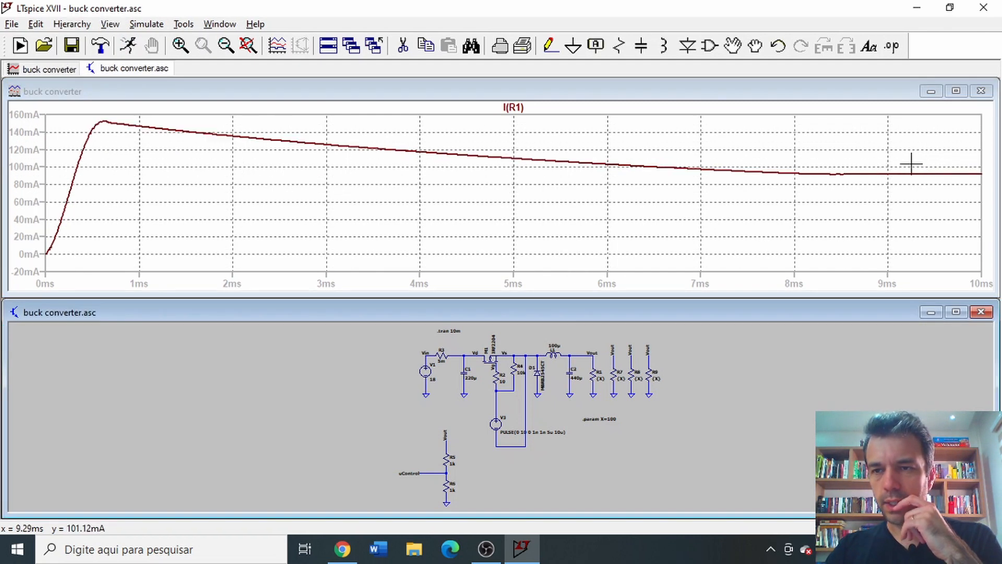
{"action": "left_click", "coordinate": [518, 112]}
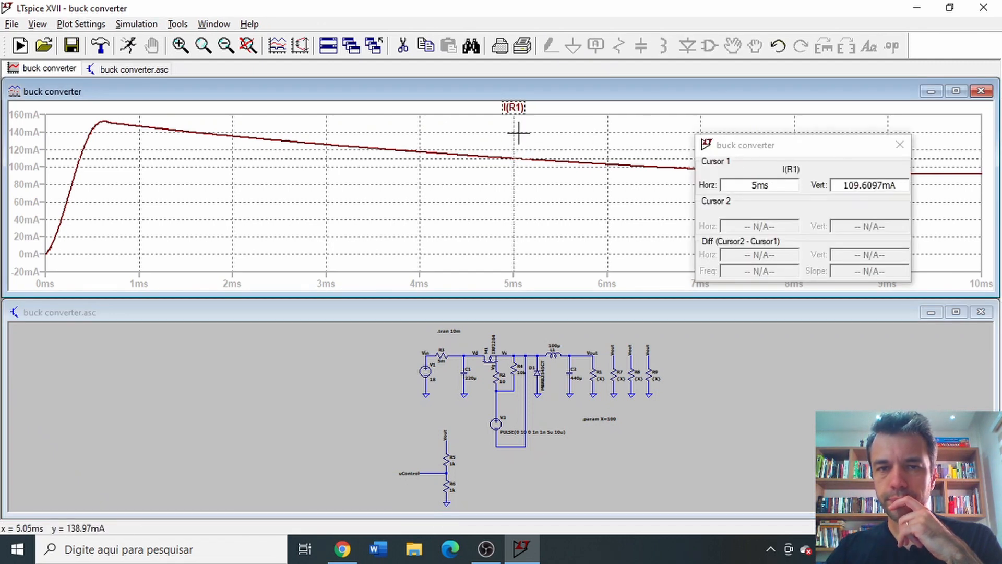
{"action": "left_click_drag", "start_coordinate": [513, 132], "coordinate": [920, 157]}
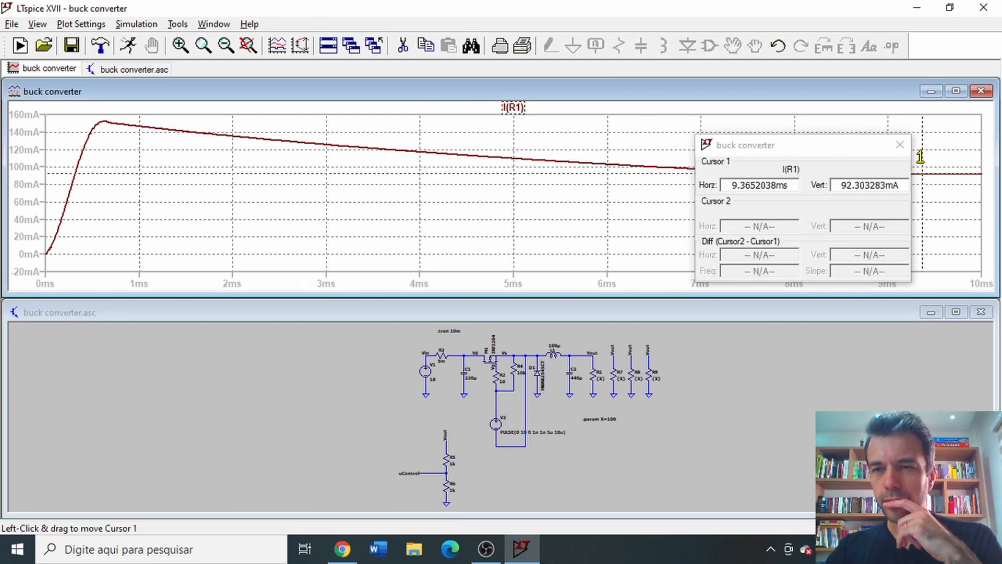
{"action": "left_click", "coordinate": [900, 145]}
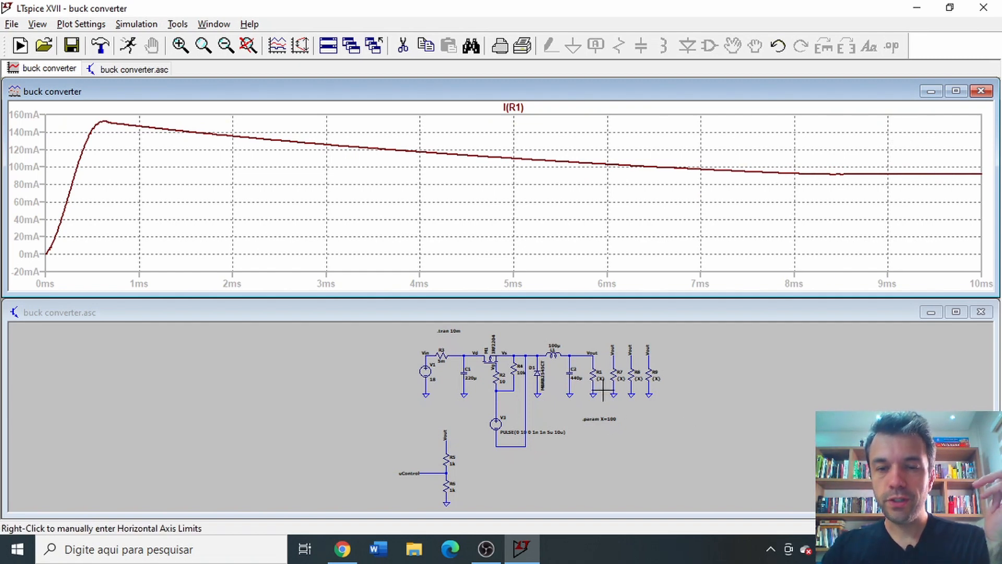
- Maximize the schematic window, add R1's power trace V(Vout)*I(R1) to the plot, and view the waveforms
{"action": "left_click", "coordinate": [621, 315]}
{"action": "double_click", "coordinate": [621, 315]}
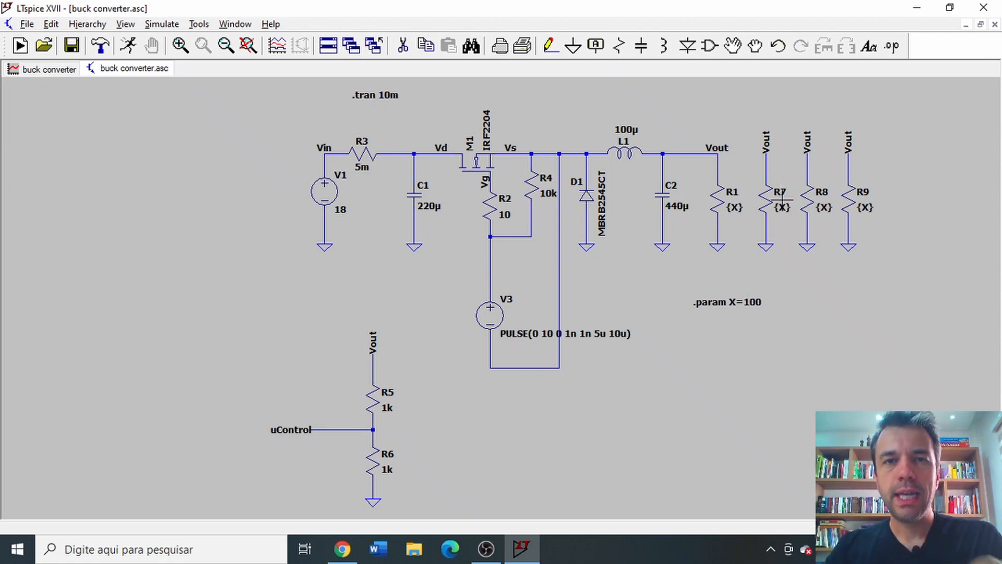
{"action": "left_click", "coordinate": [35, 69]}
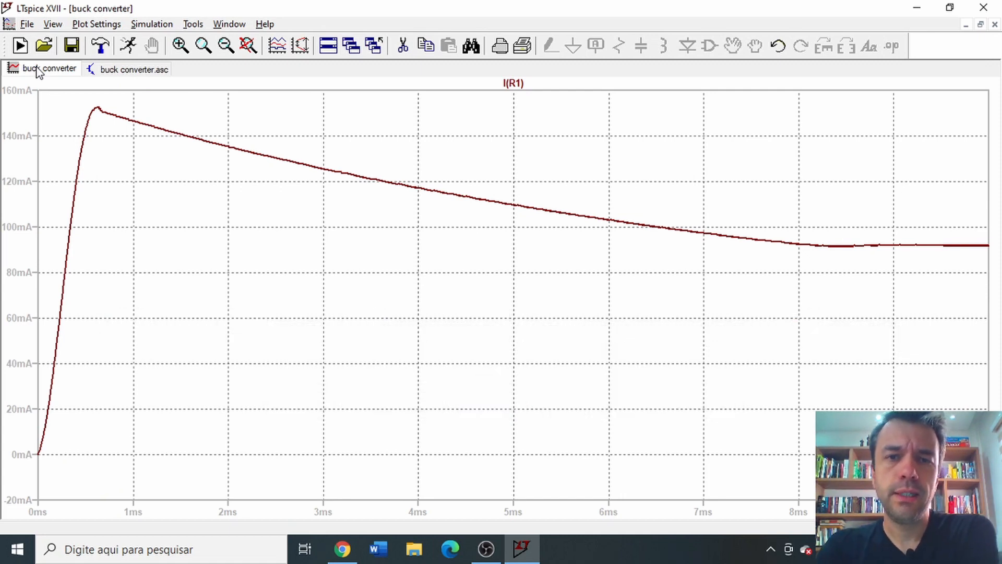
{"action": "left_click", "coordinate": [111, 74]}
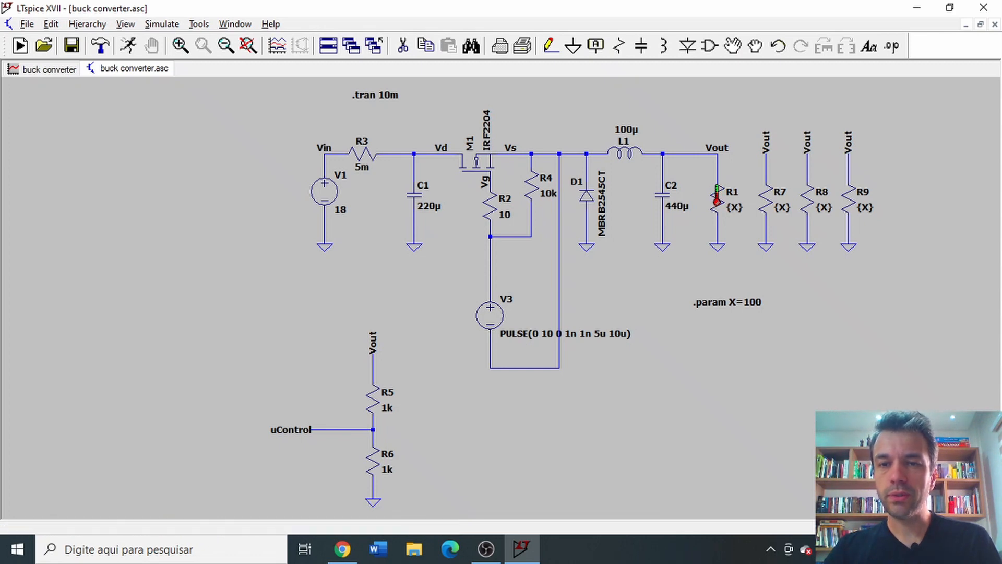
{"action": "left_click", "coordinate": [55, 71]}
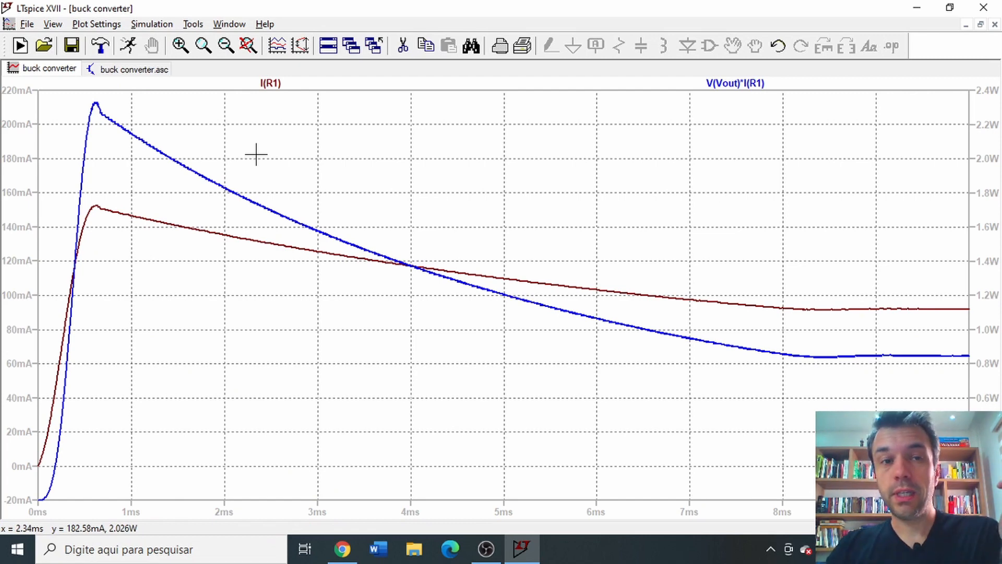
{"action": "left_click", "coordinate": [153, 71]}
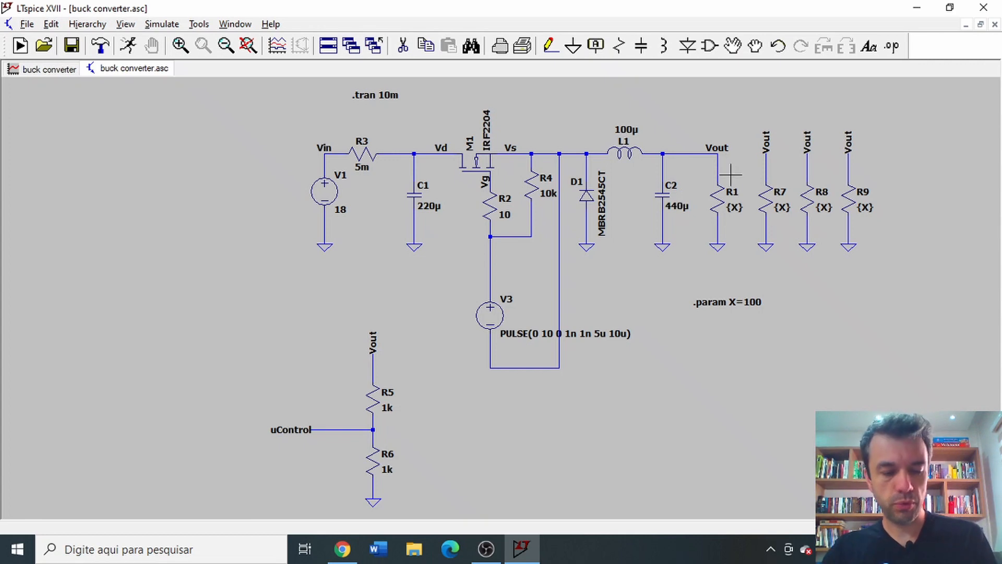
{"action": "key", "text": "alt"}
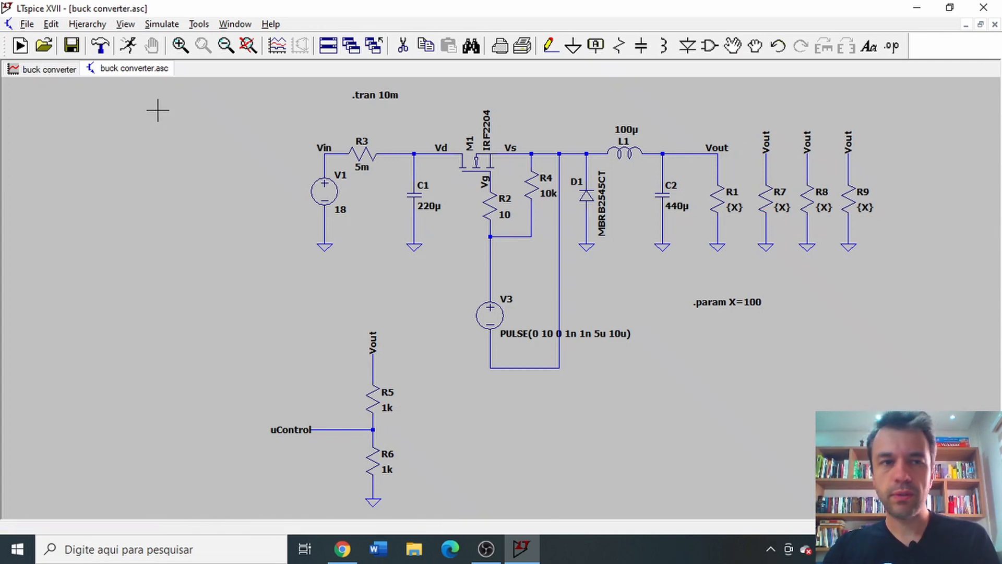
{"action": "left_click", "coordinate": [58, 70]}
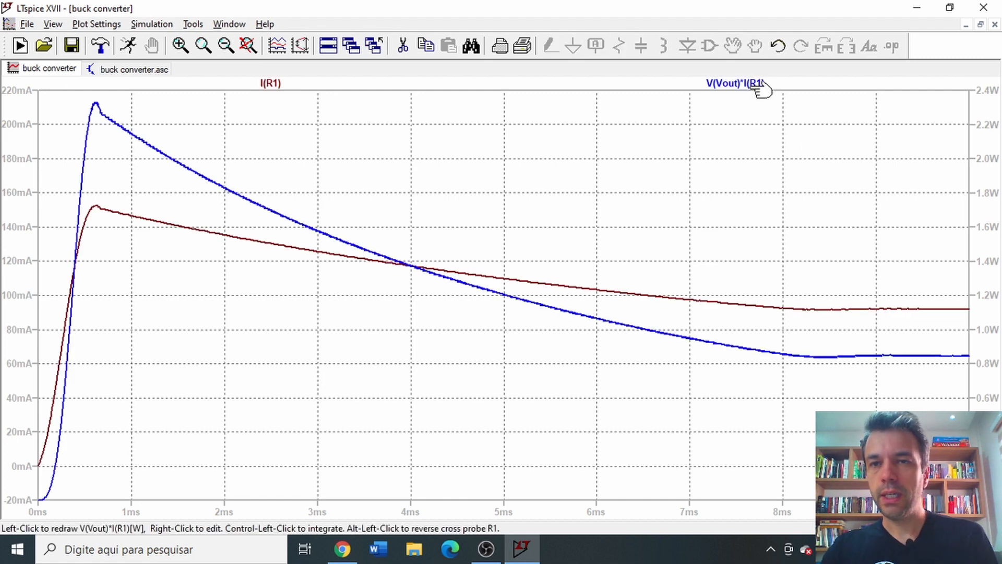
- Add a trace with the expression V(vout)*I(R1) to the waveform plot
{"action": "right_click", "coordinate": [722, 144]}
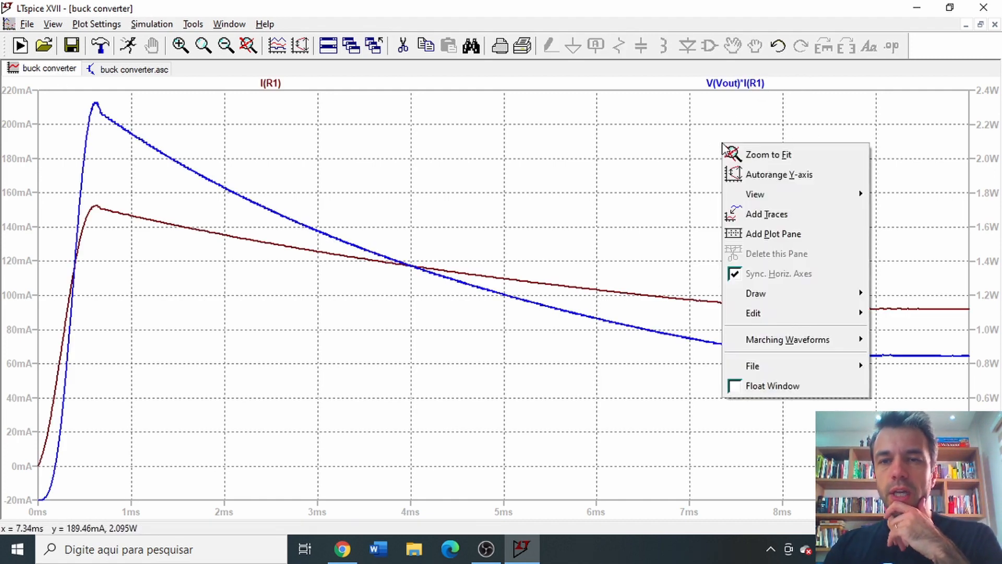
{"action": "left_click", "coordinate": [790, 225]}
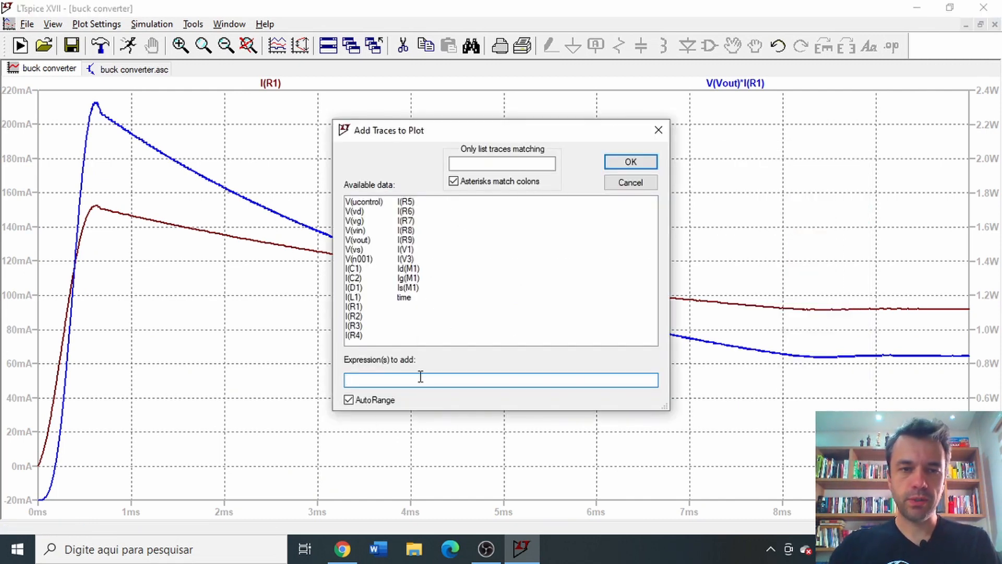
{"action": "left_click", "coordinate": [365, 240]}
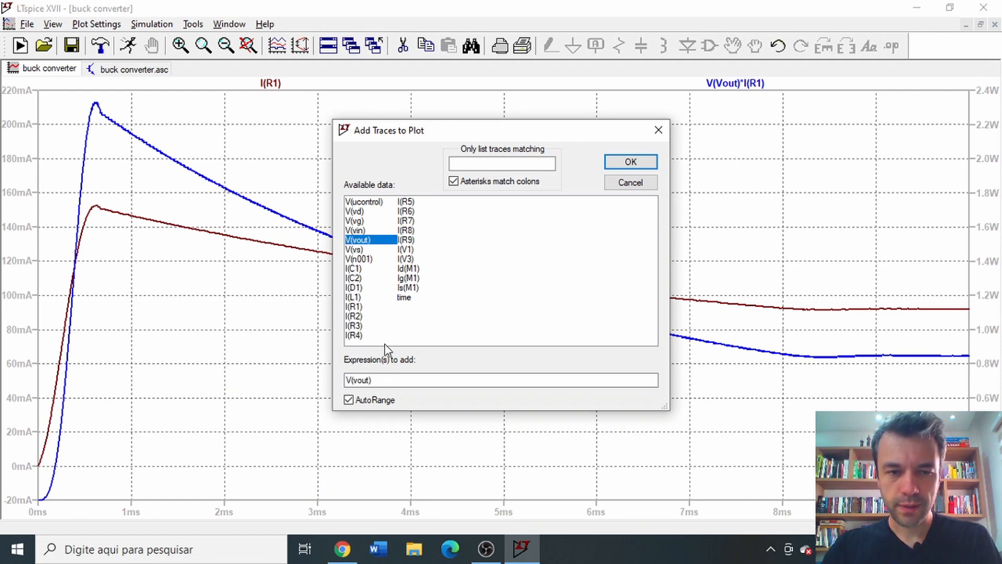
{"action": "left_click", "coordinate": [398, 381]}
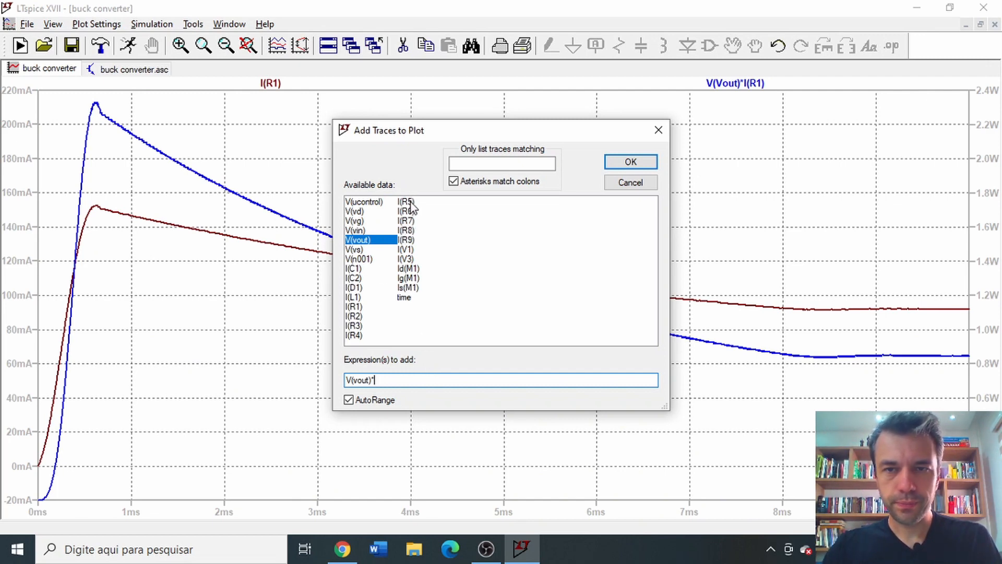
{"action": "left_click", "coordinate": [361, 307]}
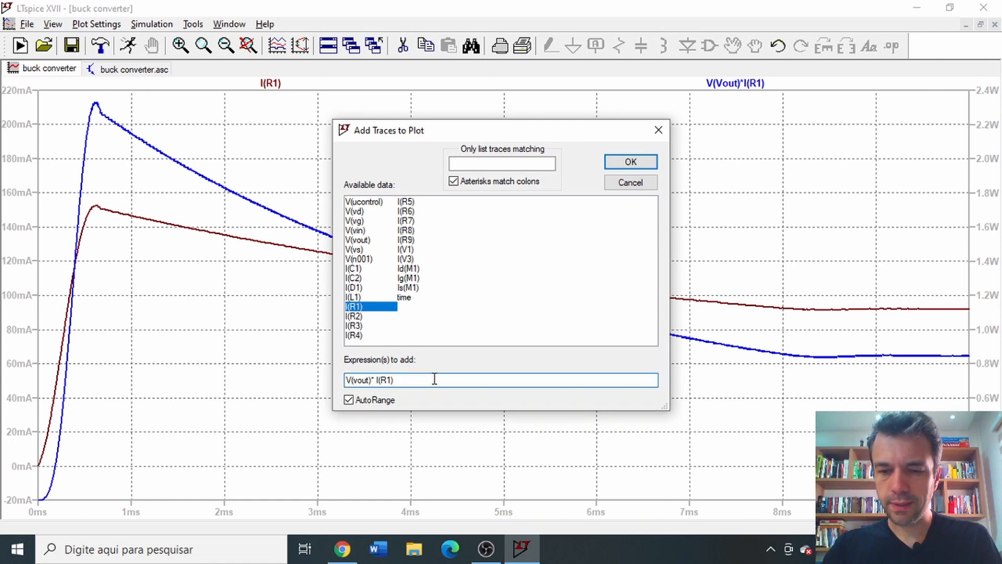
{"action": "left_click", "coordinate": [620, 170]}
{"action": "left_click", "coordinate": [513, 306]}
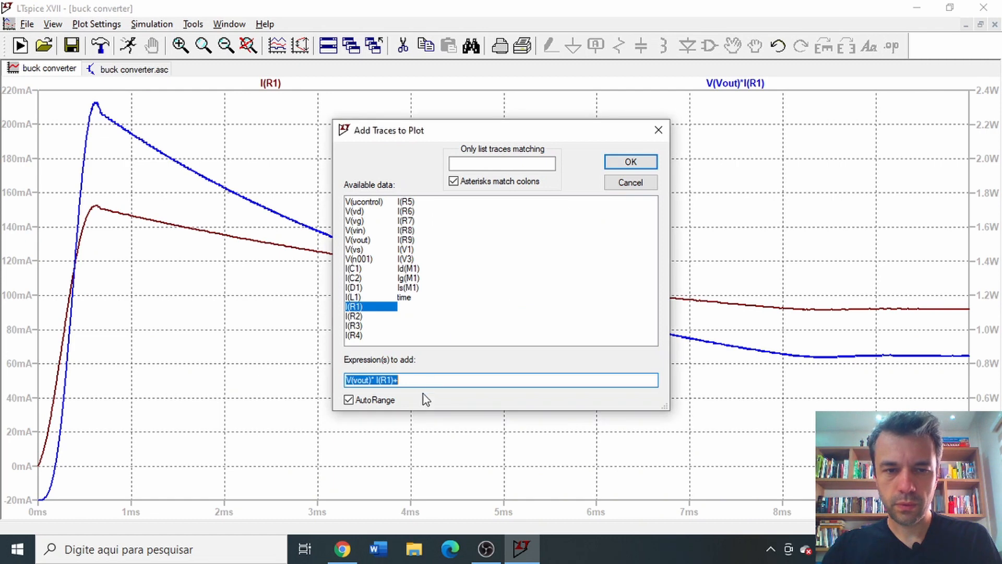
{"action": "left_click", "coordinate": [416, 380]}
{"action": "key", "text": "BackSpace"}
{"action": "left_click", "coordinate": [631, 162]}
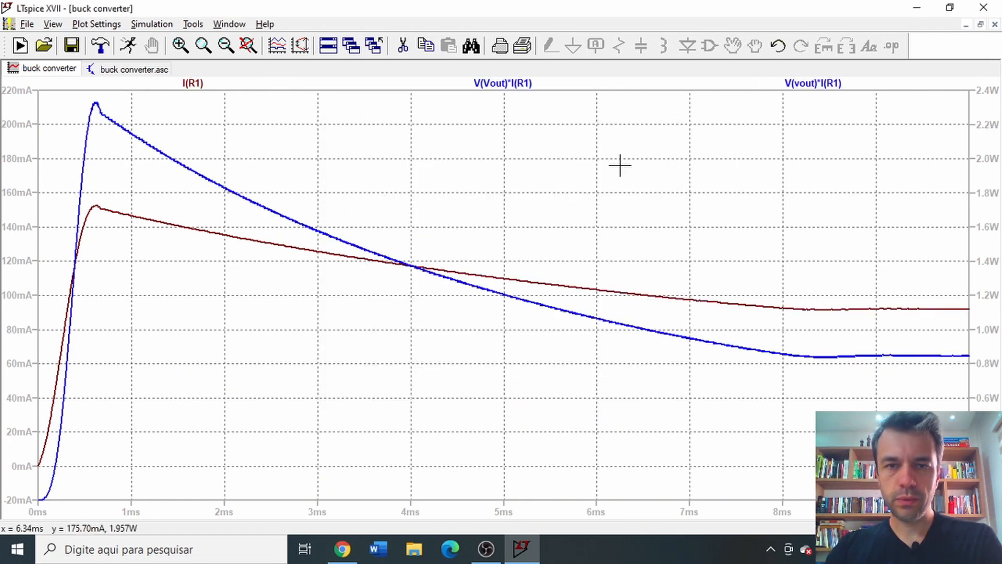
- Delete the duplicate V(vout)*I(R1) trace from the waveform plot
{"action": "left_click", "coordinate": [95, 71]}
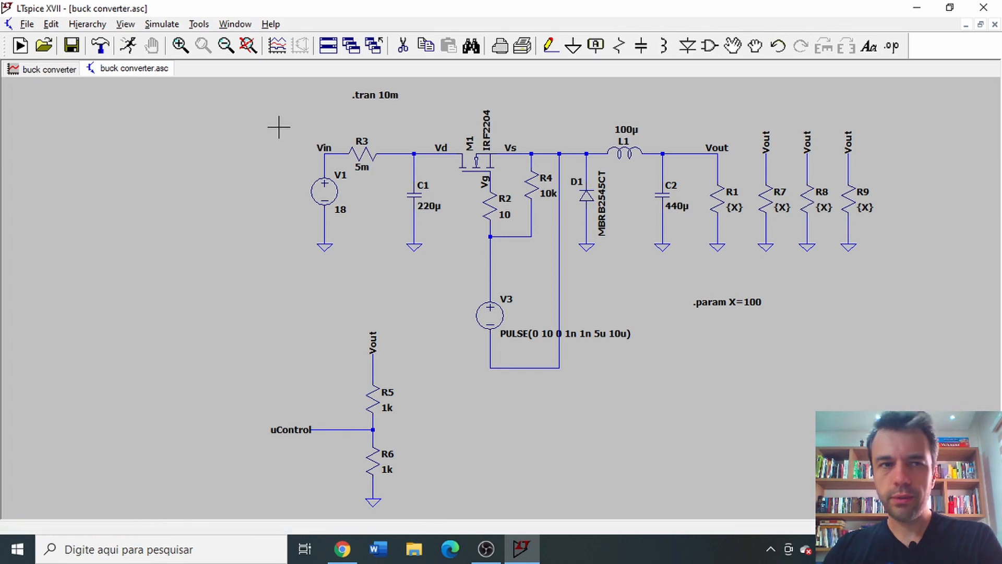
{"action": "left_click", "coordinate": [52, 69]}
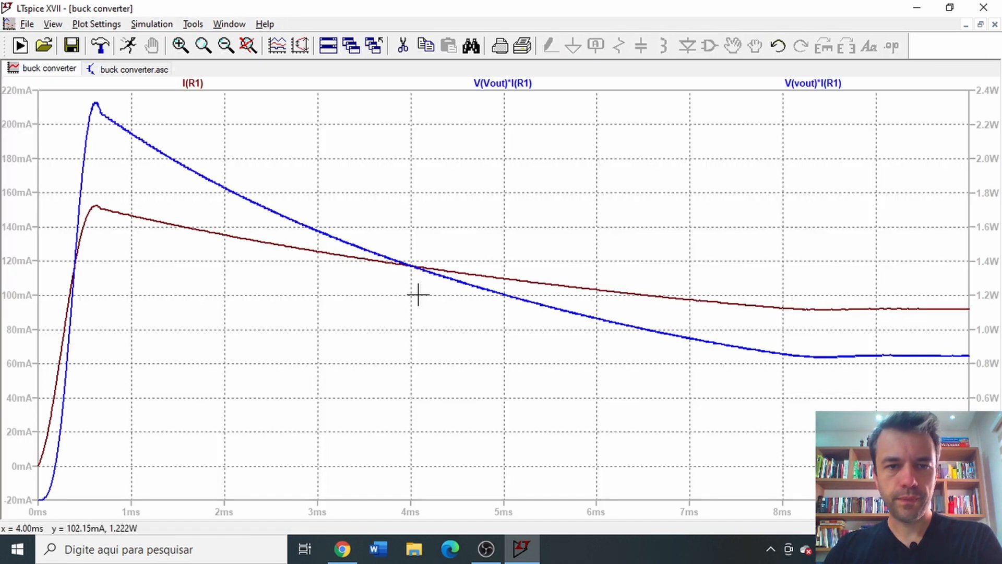
{"action": "right_click", "coordinate": [829, 86]}
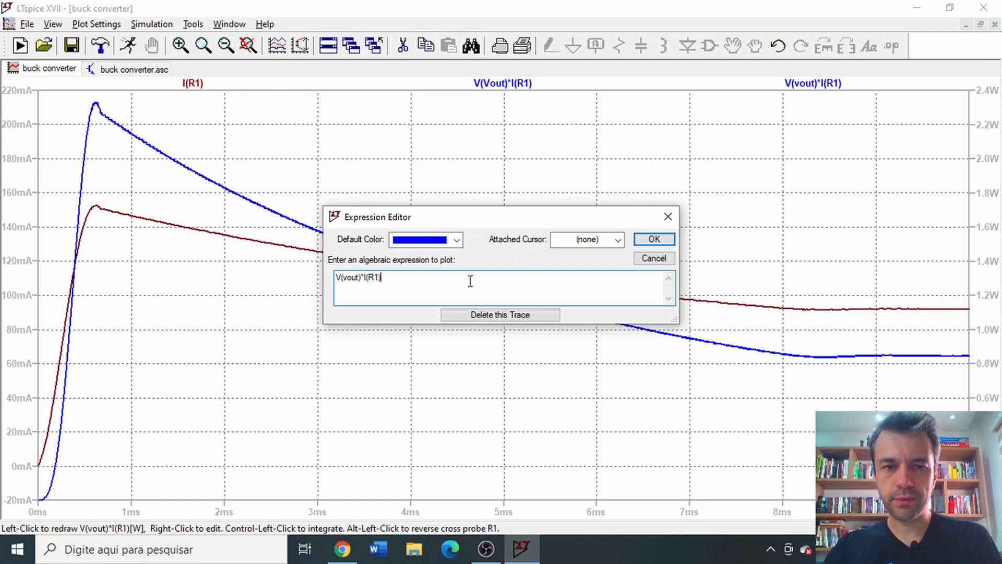
{"action": "key", "text": "Return"}
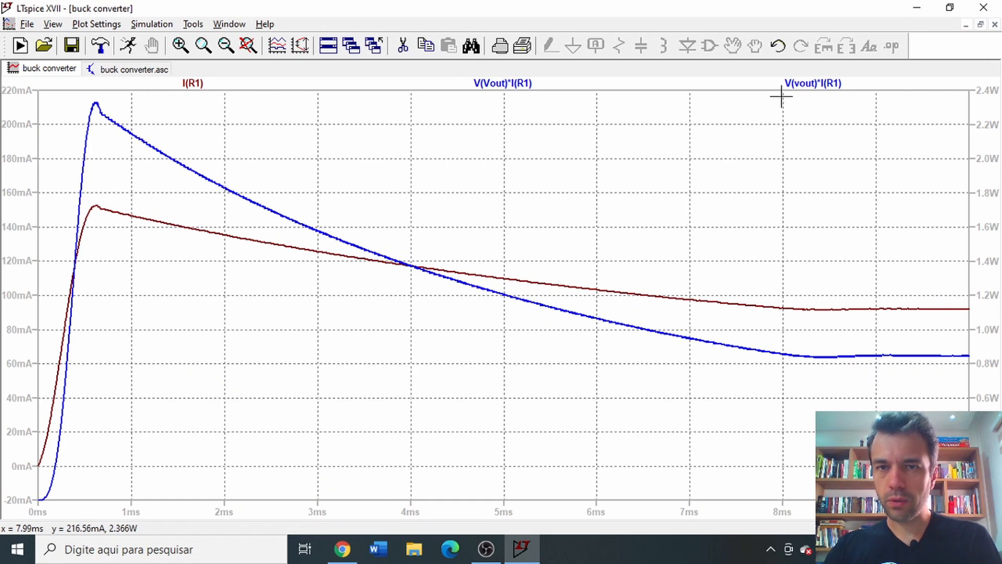
{"action": "right_click", "coordinate": [748, 150]}
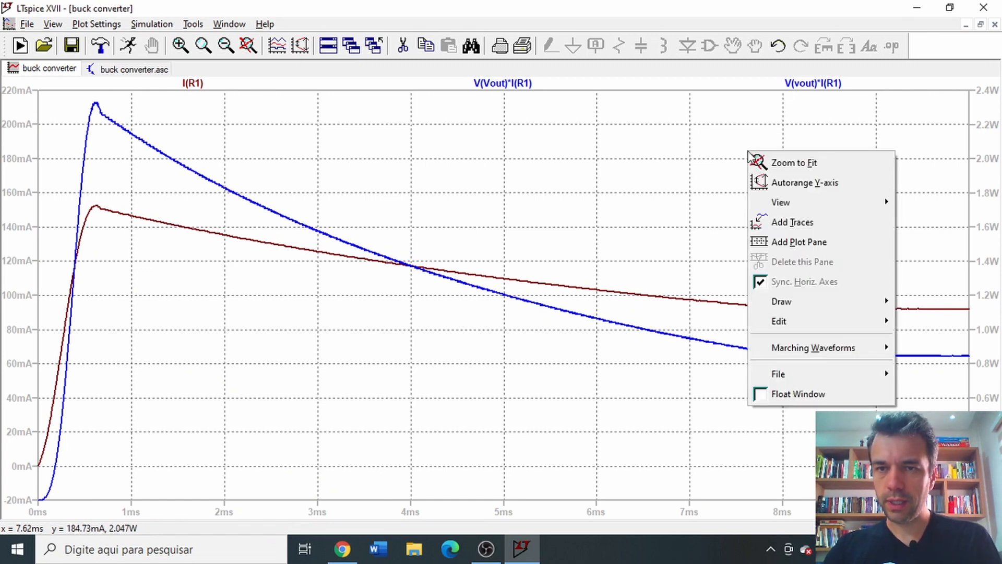
{"action": "left_click", "coordinate": [689, 127]}
{"action": "key", "text": "F5"}
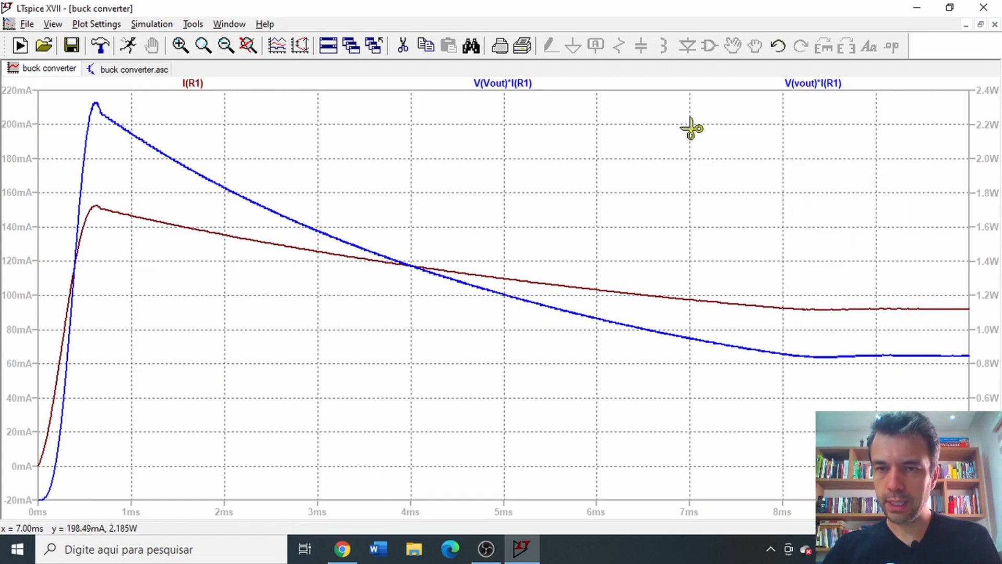
{"action": "left_click", "coordinate": [809, 85]}
- Begin a new trace expression for the total load power with V(vout)*I(R1)+
{"action": "right_click", "coordinate": [748, 150]}
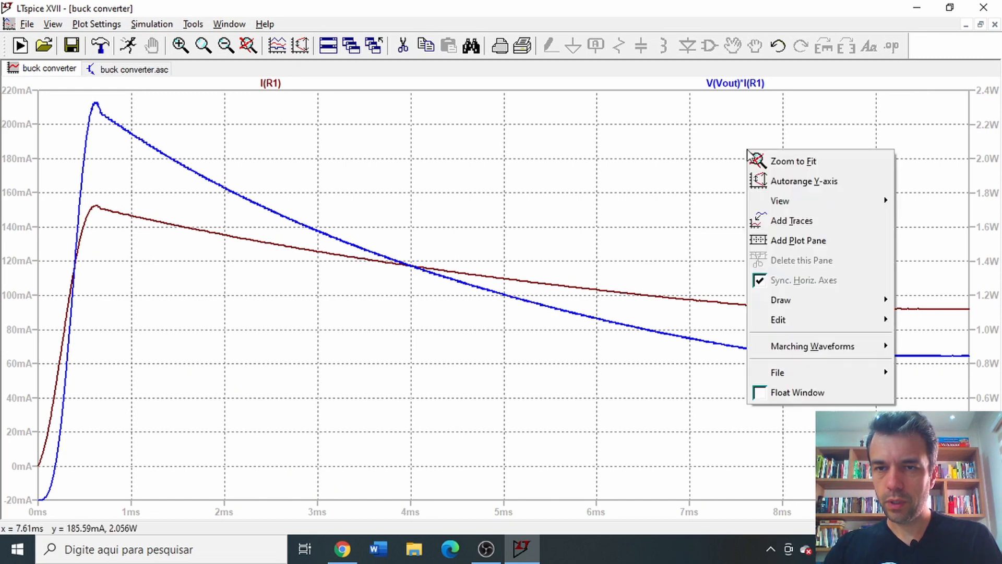
{"action": "left_click", "coordinate": [791, 220]}
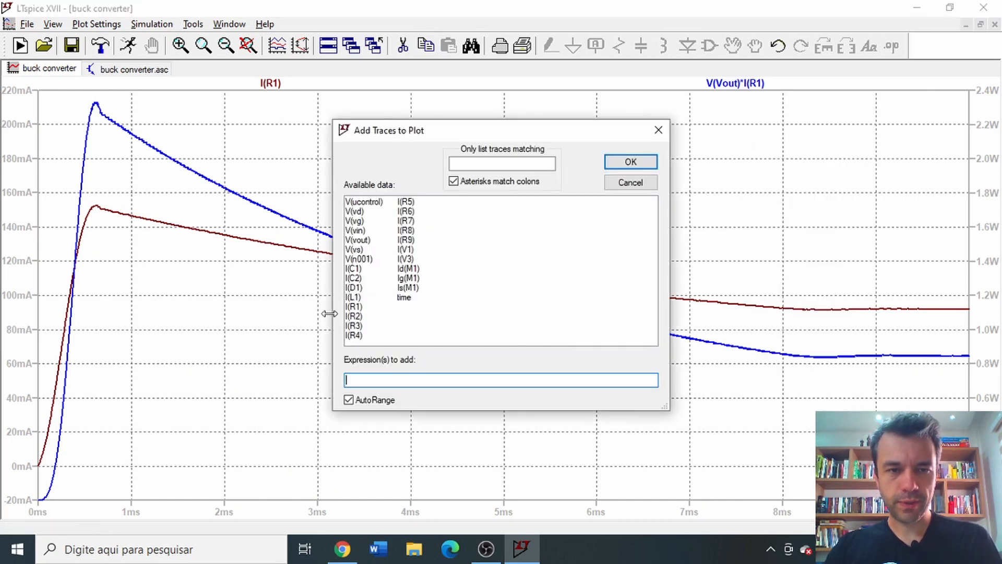
{"action": "left_click", "coordinate": [357, 241]}
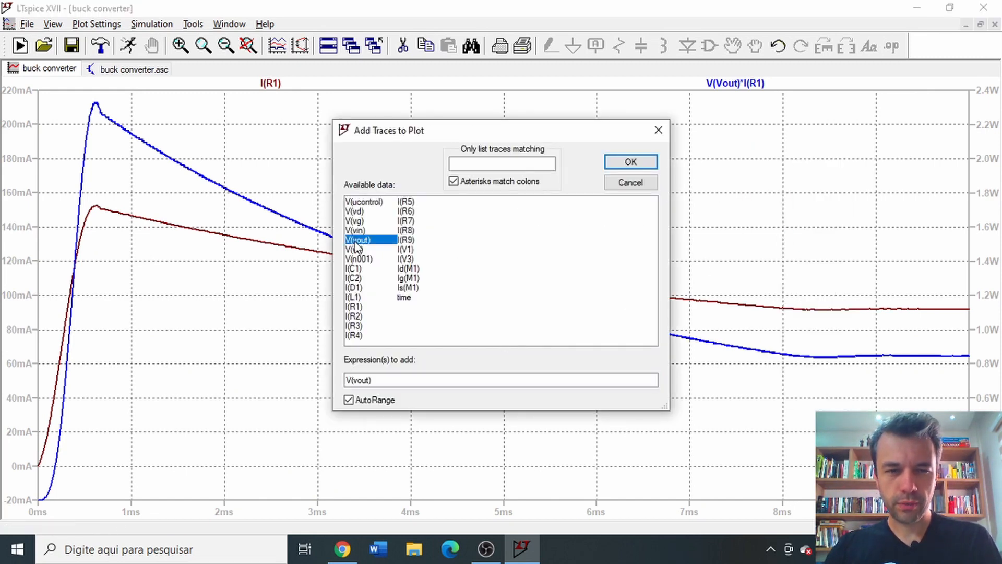
{"action": "left_click", "coordinate": [396, 381]}
{"action": "type", "text": "*"}
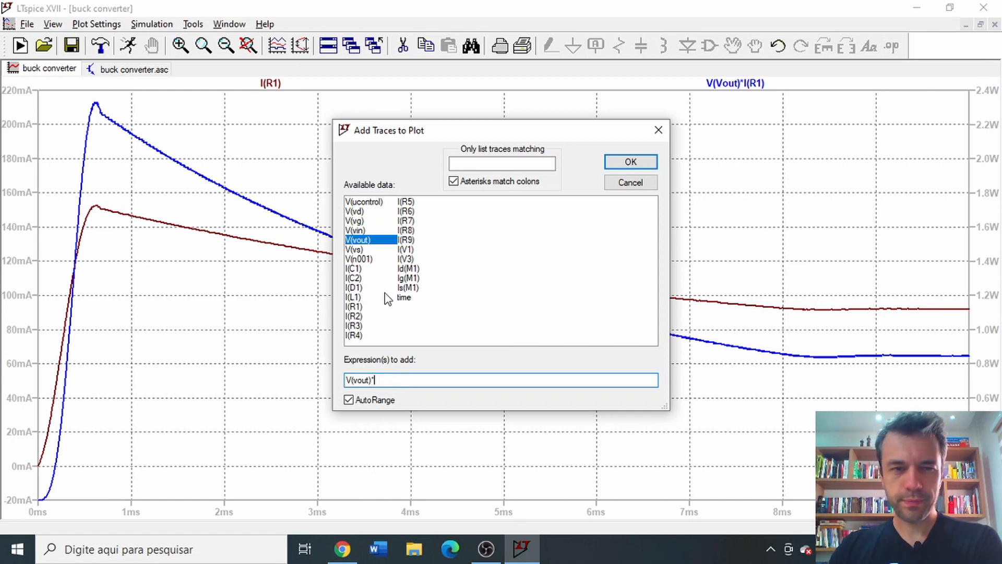
{"action": "left_click", "coordinate": [361, 307]}
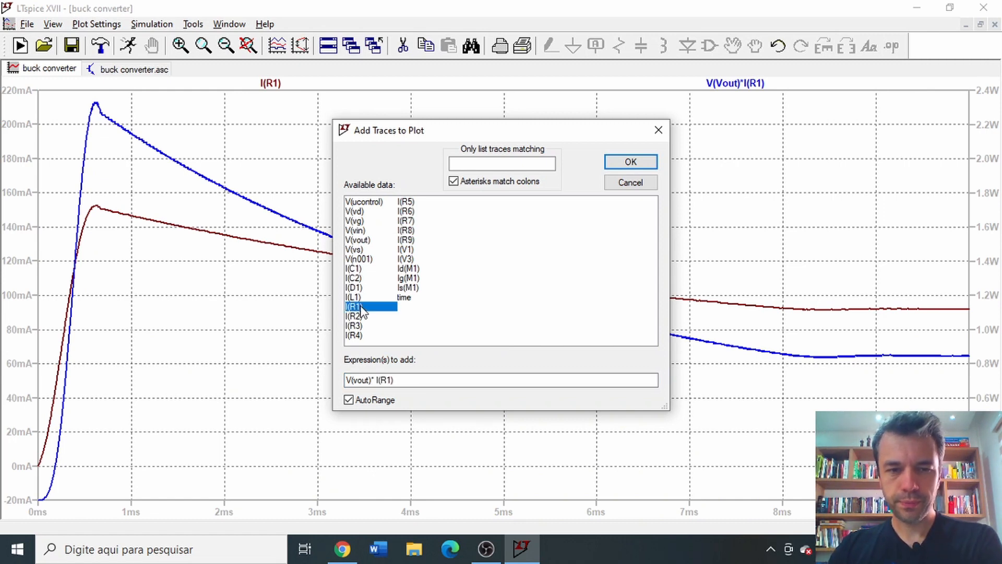
{"action": "left_click", "coordinate": [413, 380]}
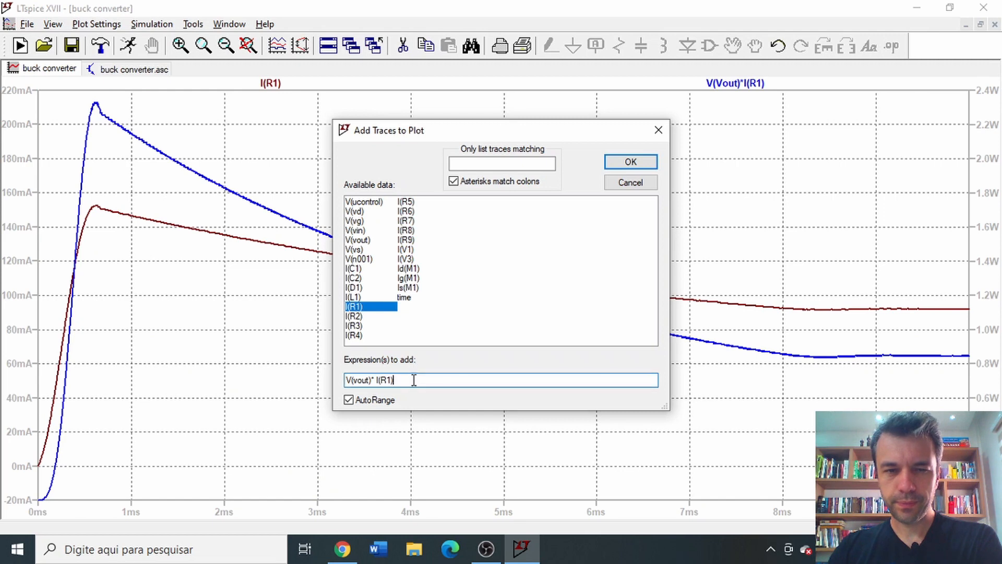
{"action": "type", "text": "+"}
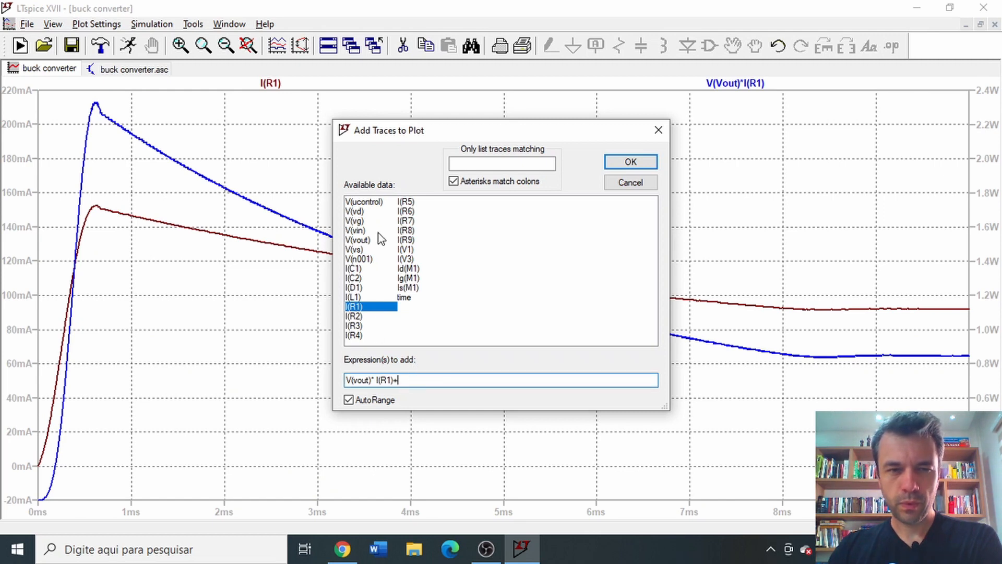
- Append the power terms V(vout)*I(R7)+ and V(vout)*I(R8)+ to the new trace expression
{"action": "left_click", "coordinate": [360, 239]}
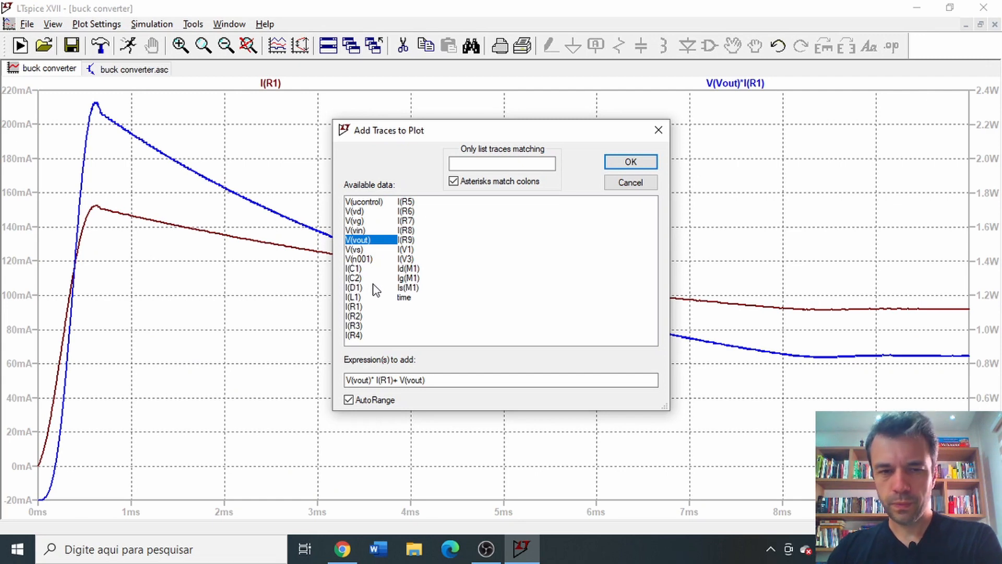
{"action": "left_click", "coordinate": [441, 386]}
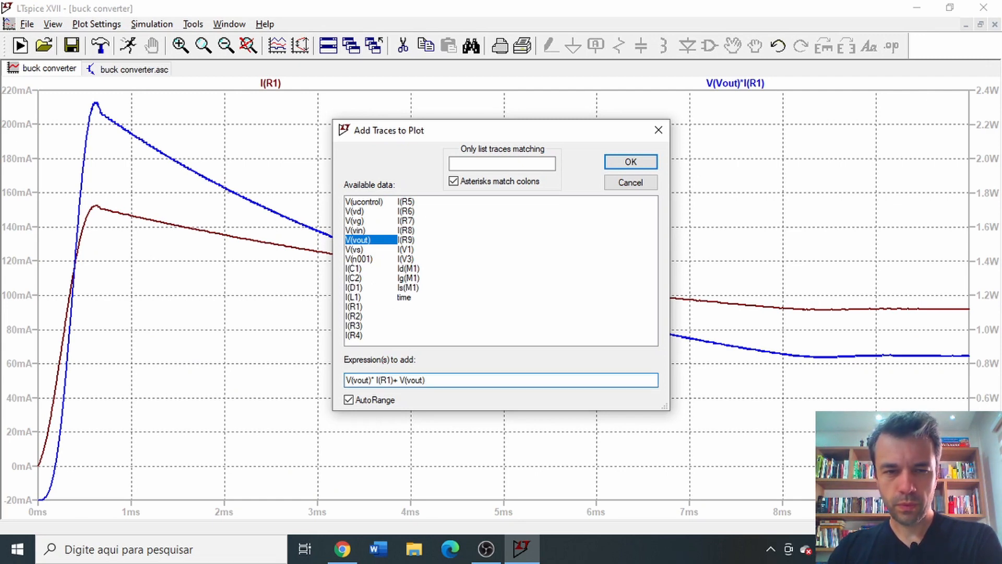
{"action": "type", "text": "*"}
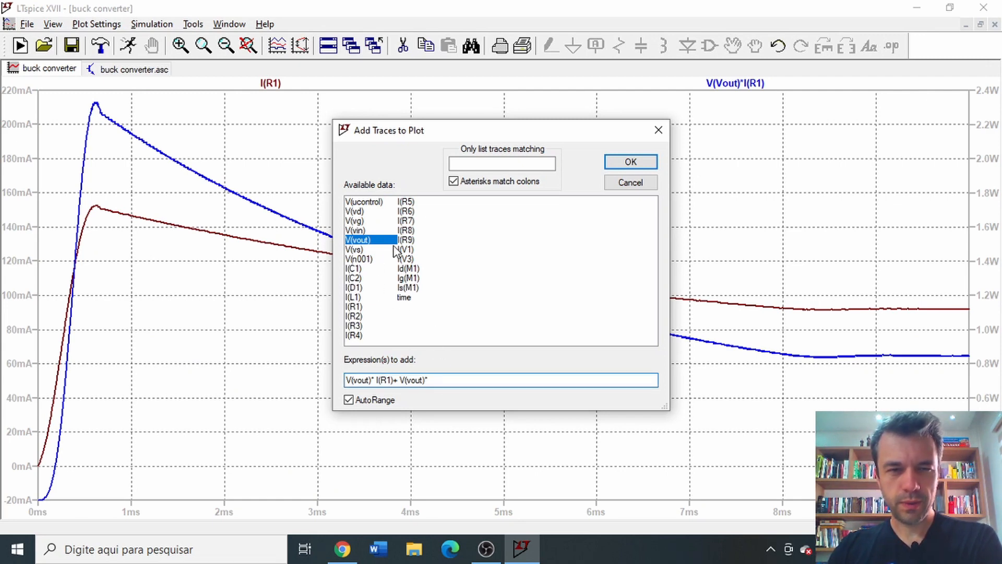
{"action": "left_click", "coordinate": [409, 222]}
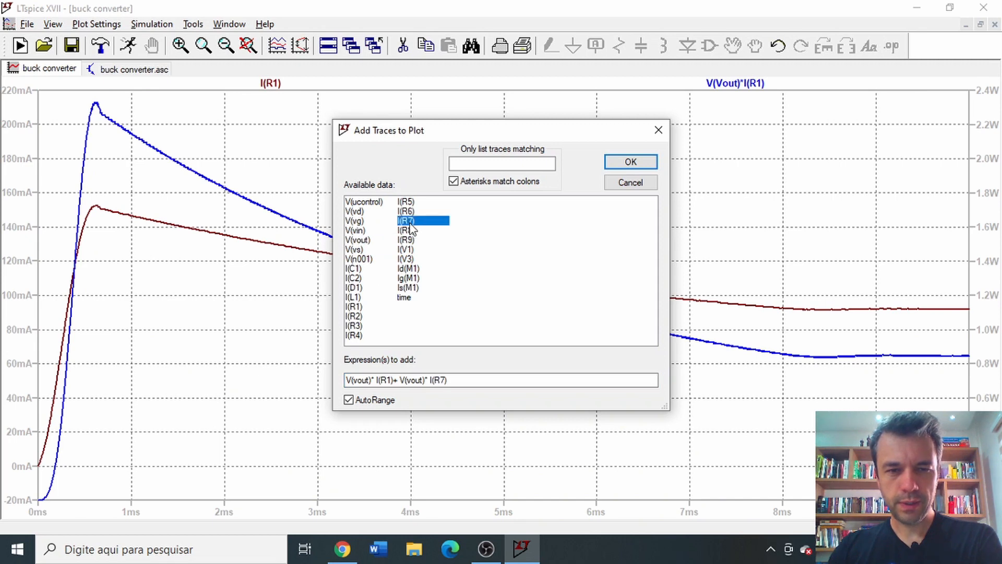
{"action": "left_click", "coordinate": [482, 380]}
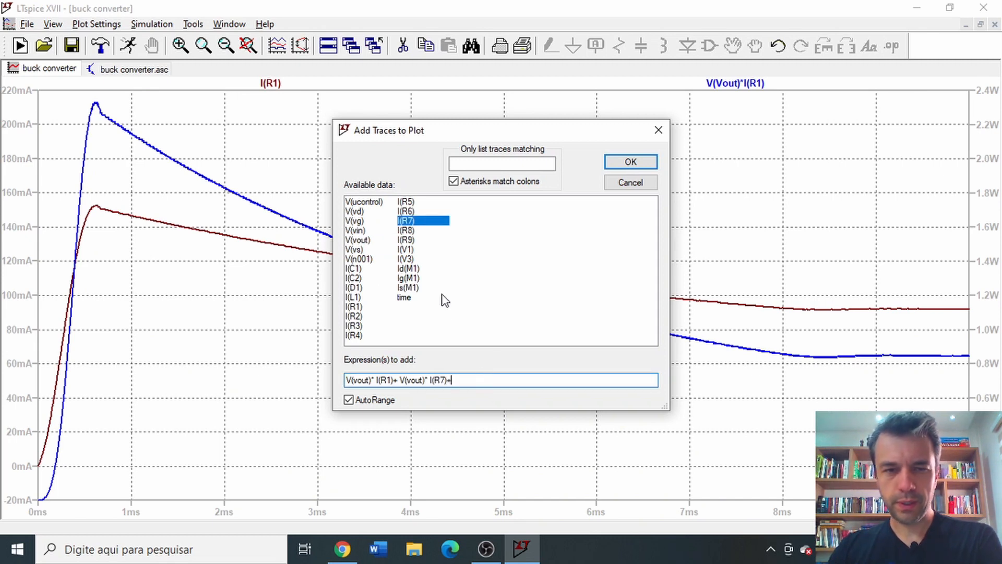
{"action": "left_click", "coordinate": [363, 241]}
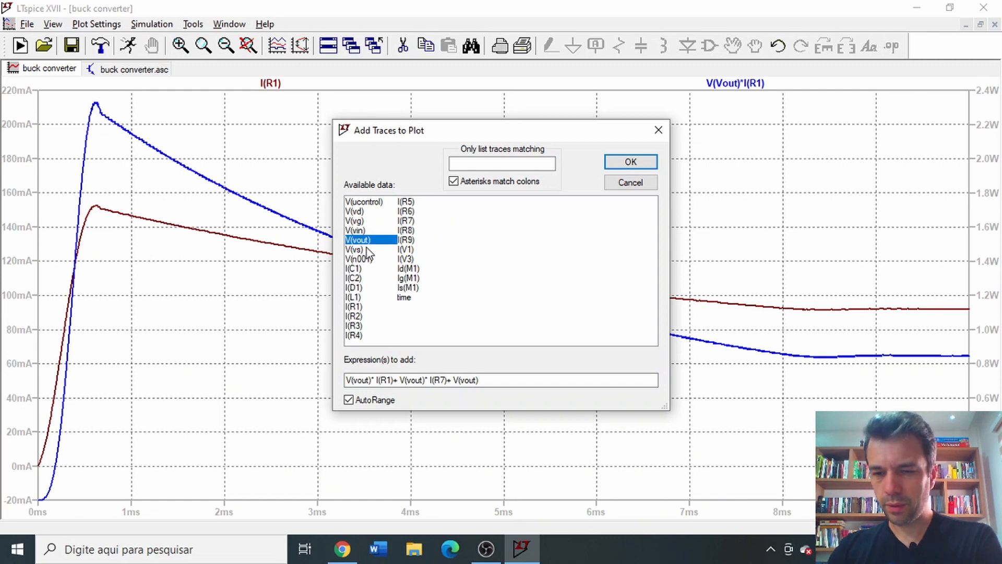
{"action": "left_click", "coordinate": [486, 380]}
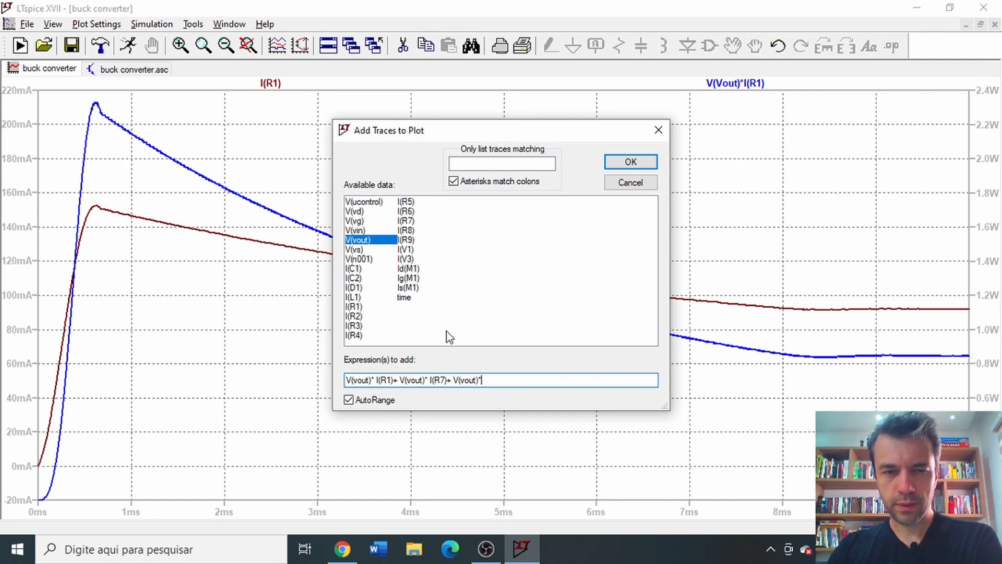
{"action": "left_click", "coordinate": [408, 230]}
{"action": "left_click", "coordinate": [528, 384]}
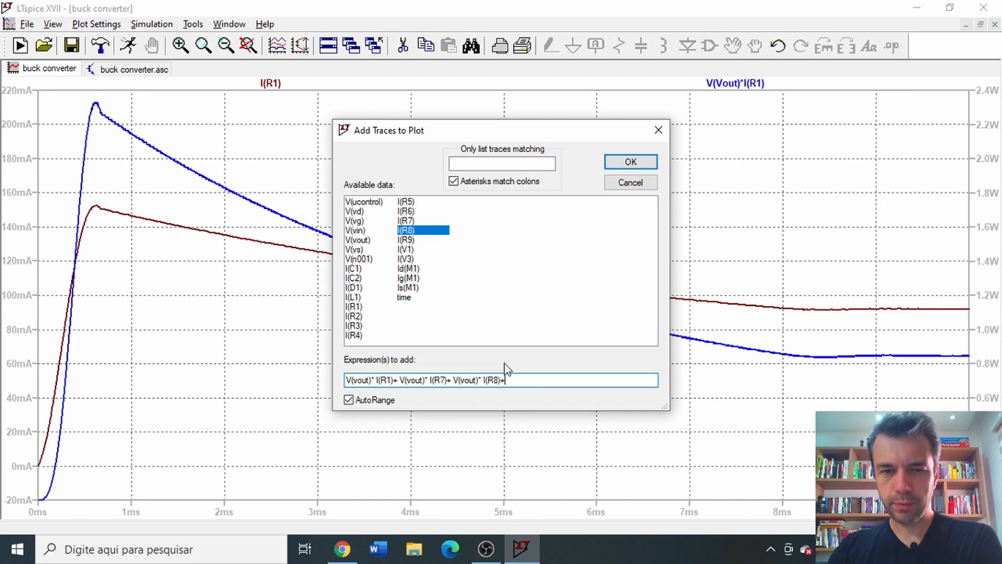
- Append V(vout)*I(R9) as the final term and plot the summed power expression
{"action": "left_click", "coordinate": [361, 240]}
{"action": "left_click", "coordinate": [551, 380]}
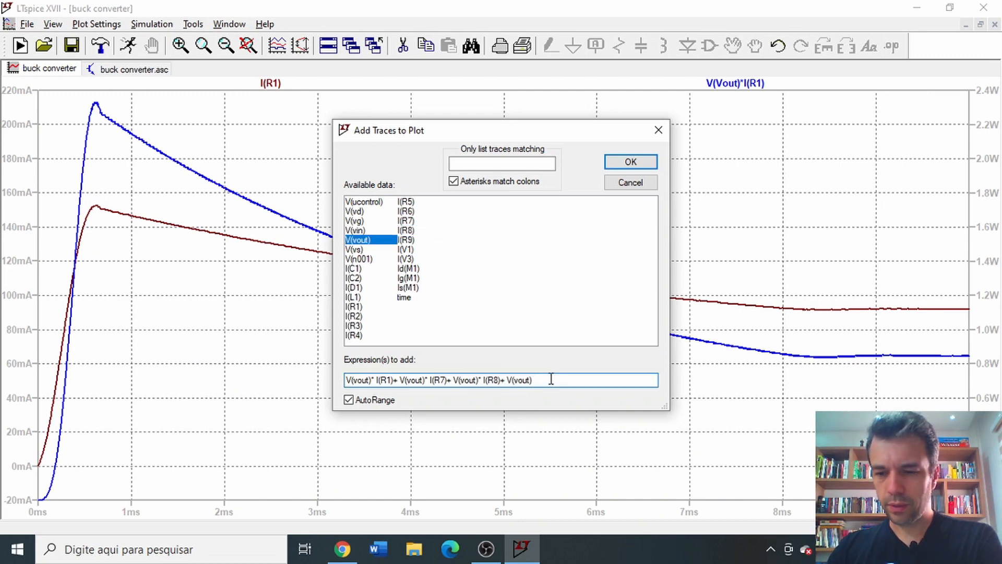
{"action": "type", "text": "*"}
{"action": "left_click", "coordinate": [413, 241]}
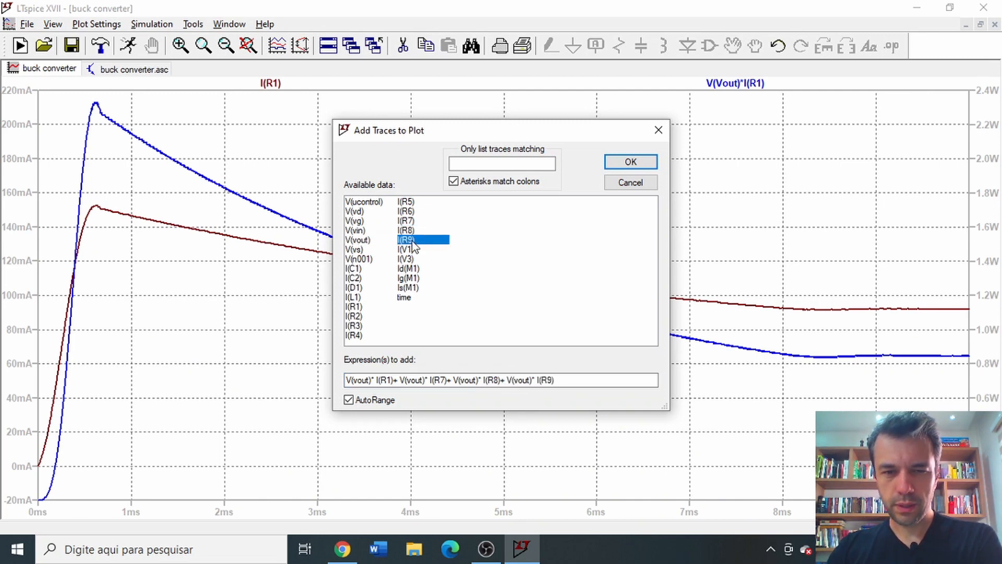
{"action": "left_click", "coordinate": [646, 170]}
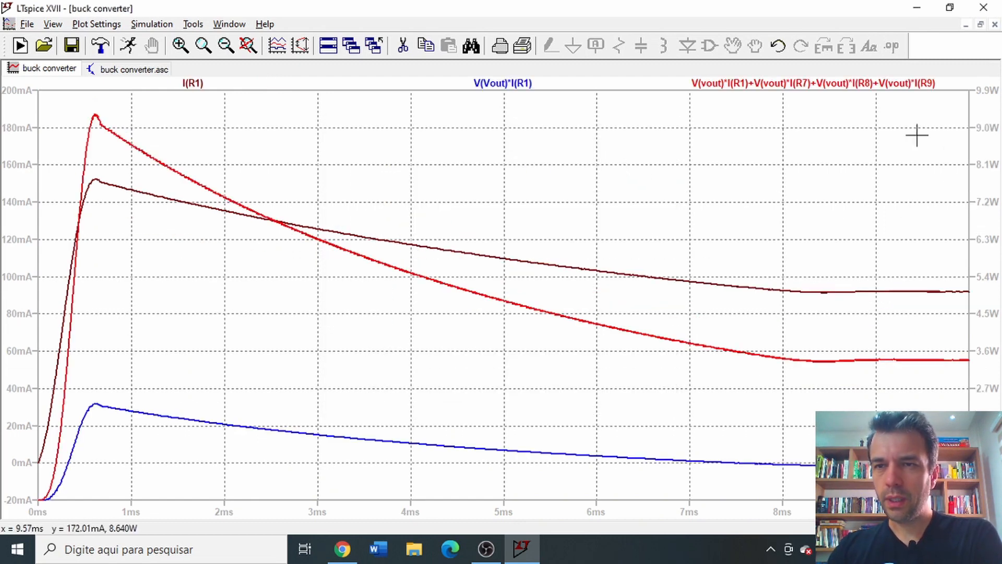
- Measure the summed load power trace and the V(Vout)*I(R1) trace with a cursor in steady state, at about 9.1 ms
{"action": "left_click", "coordinate": [835, 85]}
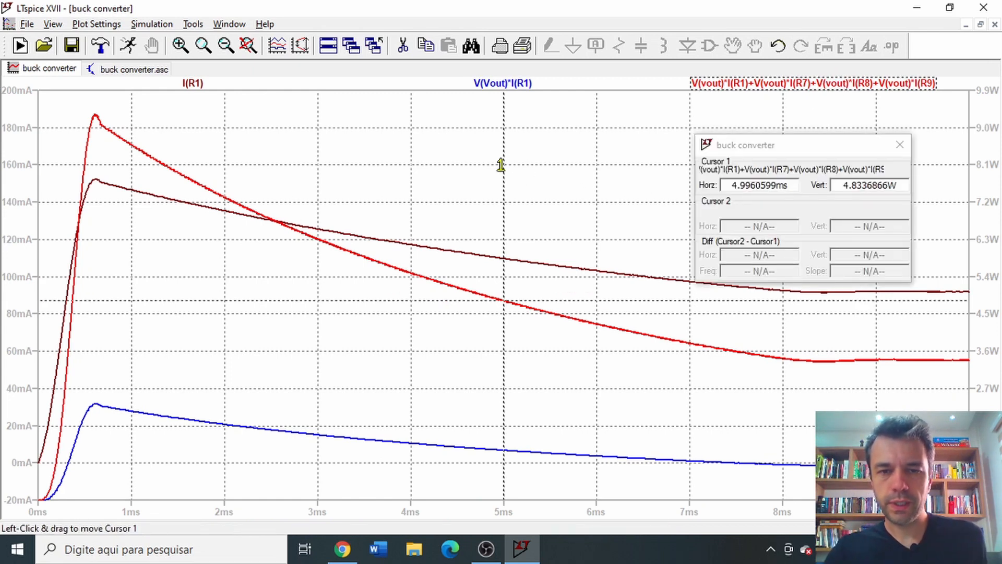
{"action": "mouse_move", "coordinate": [501, 165]}
{"action": "left_mouse_down"}
{"action": "mouse_move", "coordinate": [675, 229]}
{"action": "mouse_move", "coordinate": [886, 270]}
{"action": "left_mouse_up"}
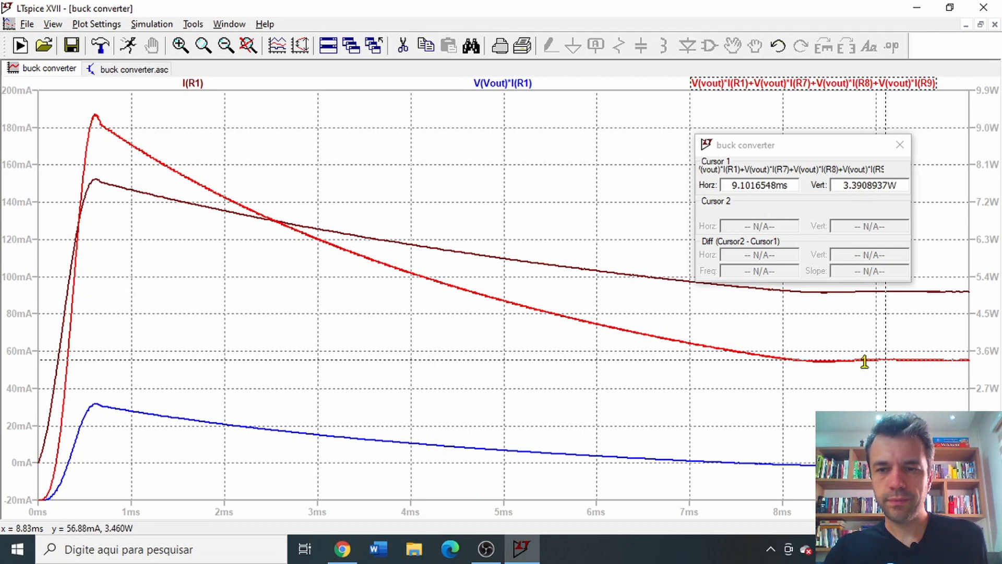
{"action": "left_click", "coordinate": [526, 87]}
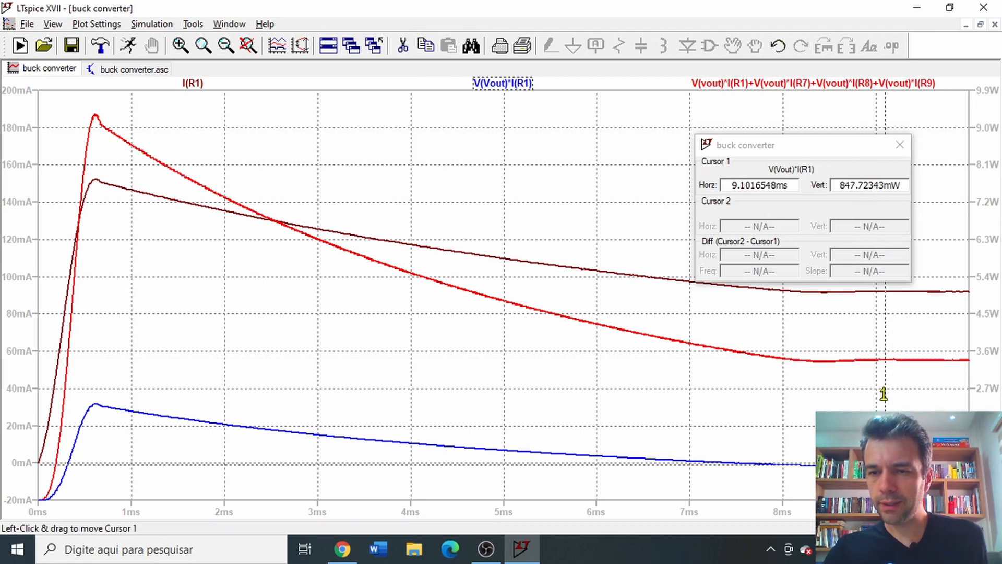
{"action": "left_click_drag", "start_coordinate": [883, 394], "coordinate": [912, 395]}
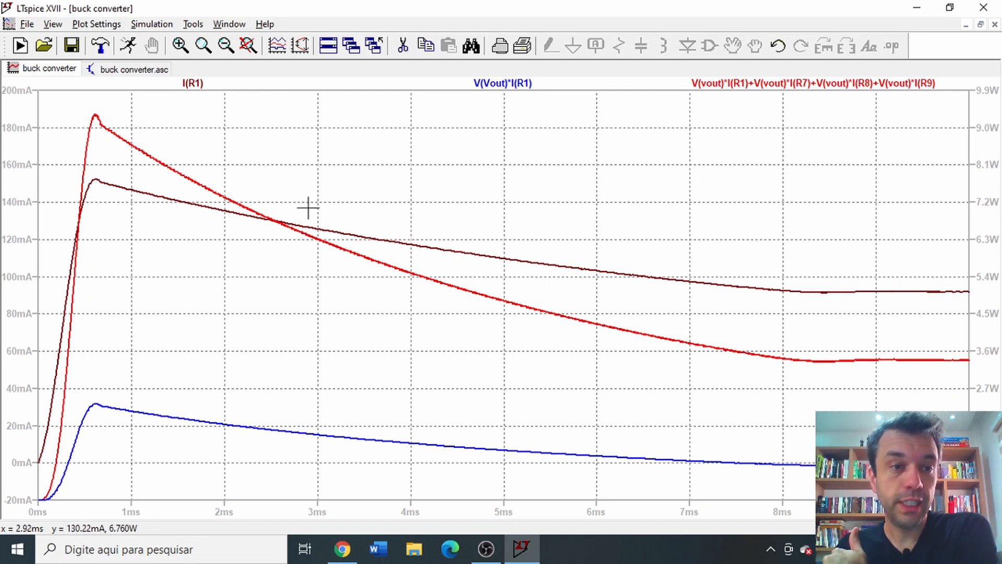
- Open the color palette editor for the waveform plot
{"action": "left_click", "coordinate": [193, 24]}
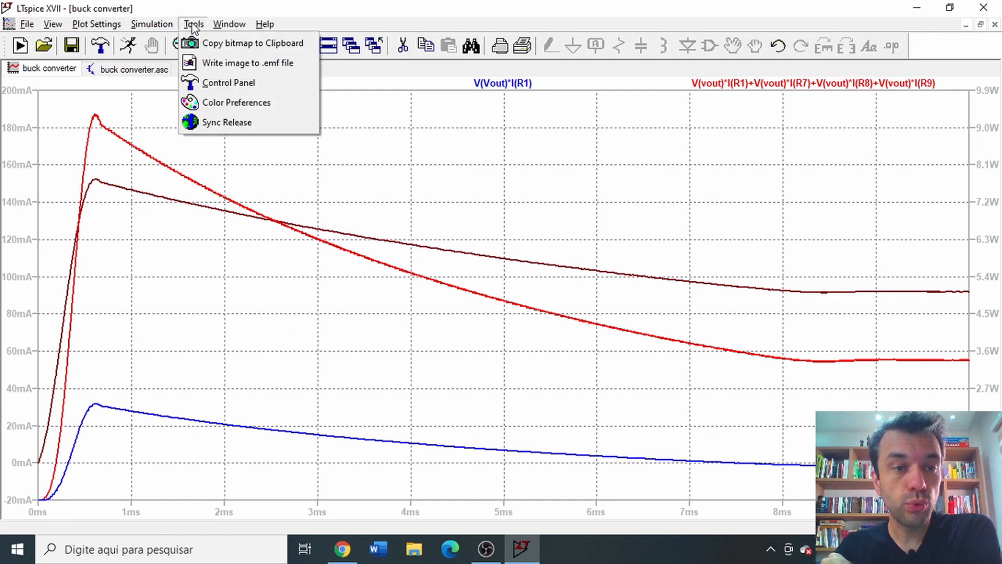
{"action": "left_click", "coordinate": [224, 105]}
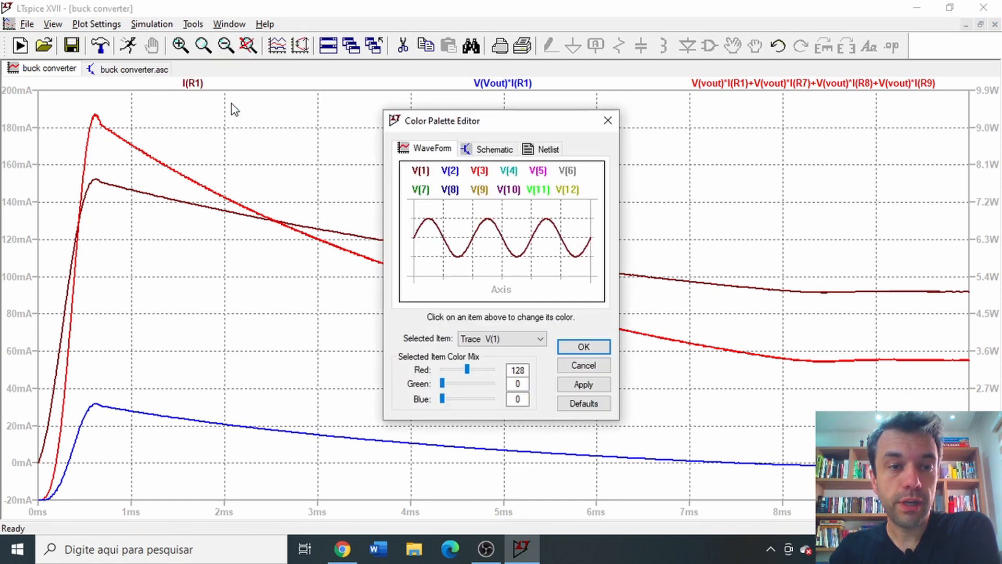
{"action": "left_click_drag", "start_coordinate": [505, 134], "coordinate": [507, 129]}
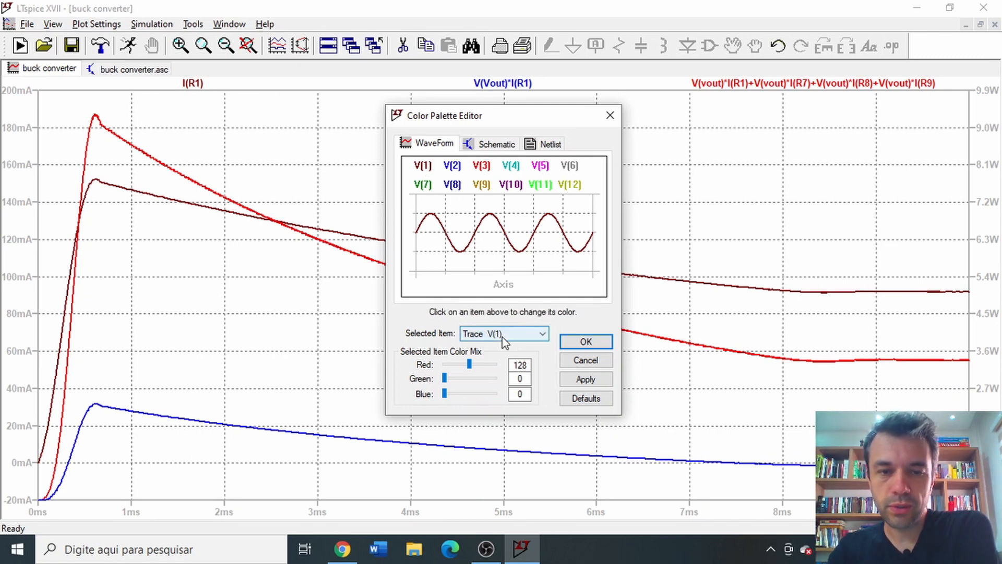
{"action": "mouse_move", "coordinate": [445, 378]}
{"action": "left_mouse_down"}
{"action": "mouse_move", "coordinate": [496, 376]}
{"action": "mouse_move", "coordinate": [436, 389]}
{"action": "left_mouse_up"}
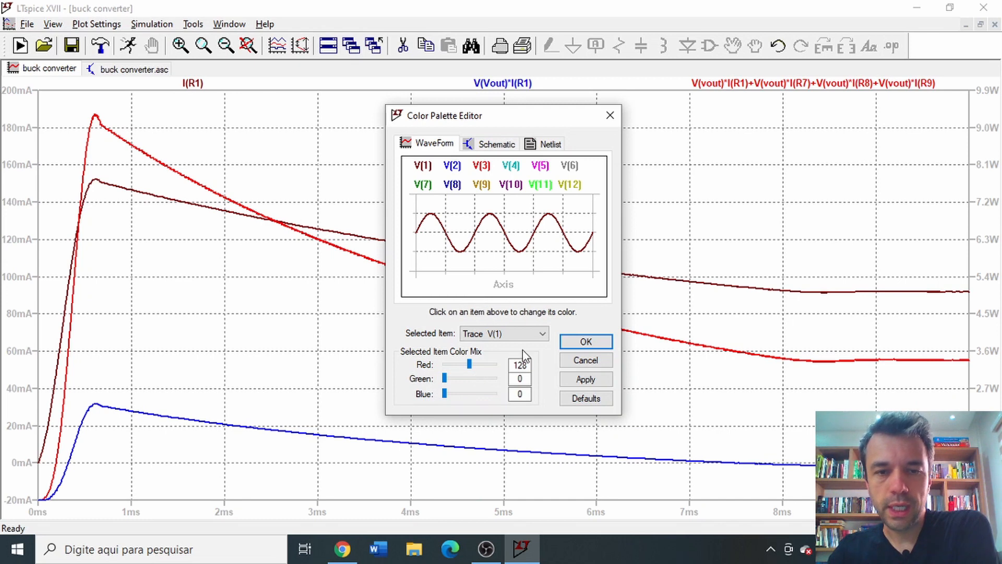
- Set the waveform background color to black with red, green and blue at 0, and apply it
{"action": "left_click", "coordinate": [528, 334]}
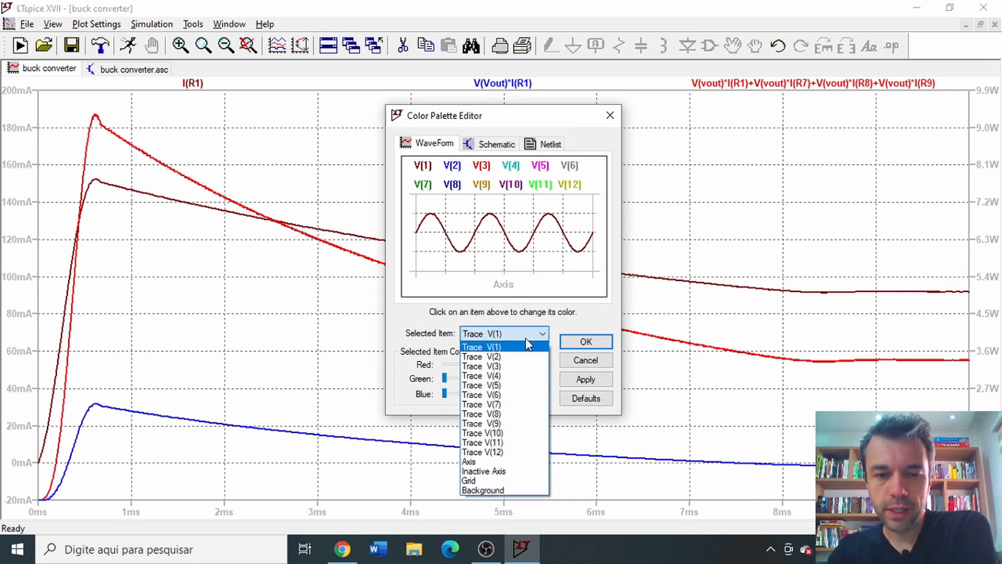
{"action": "left_click", "coordinate": [486, 490]}
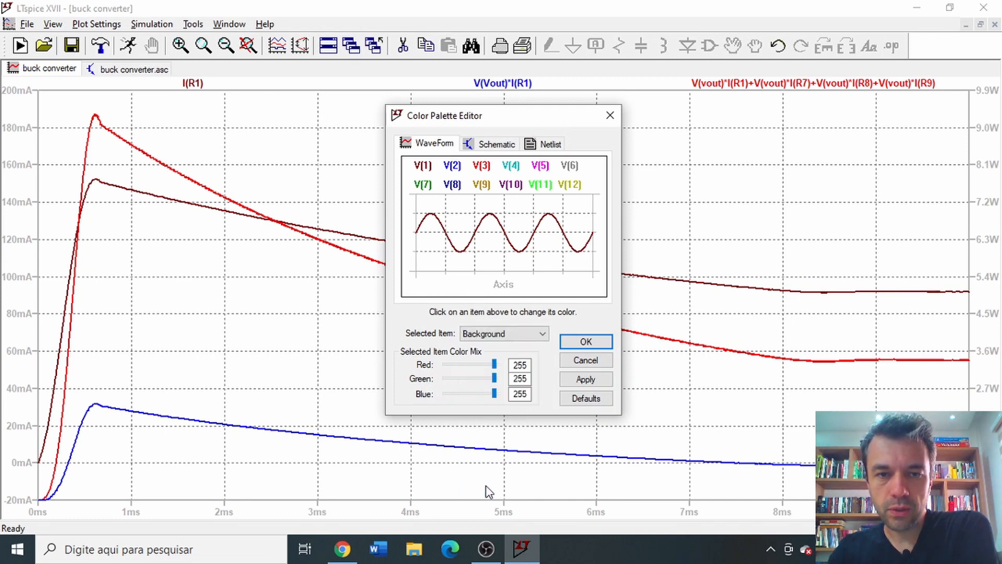
{"action": "left_click_drag", "start_coordinate": [494, 364], "coordinate": [424, 372]}
{"action": "left_click", "coordinate": [496, 365]}
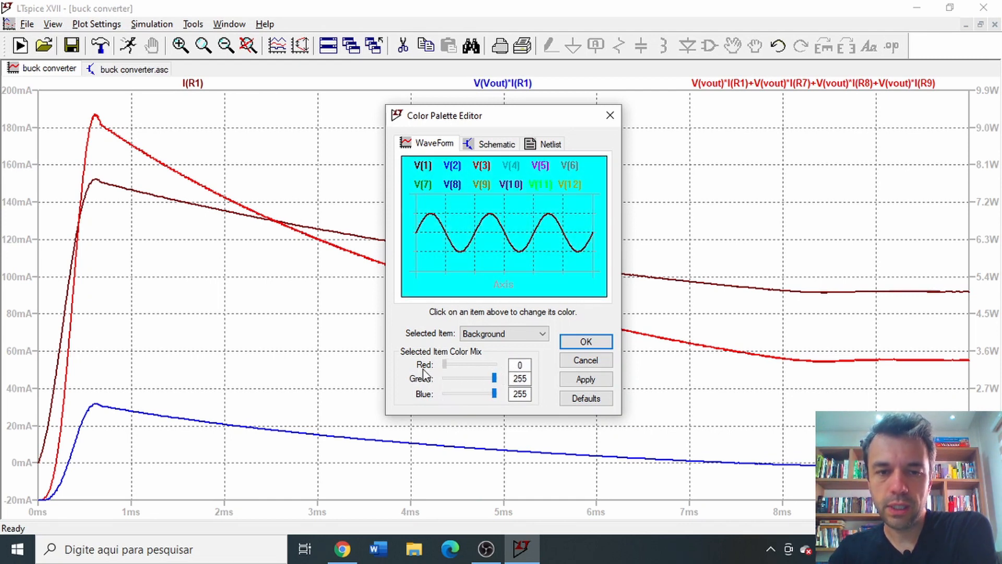
{"action": "left_click_drag", "start_coordinate": [496, 378], "coordinate": [403, 376]}
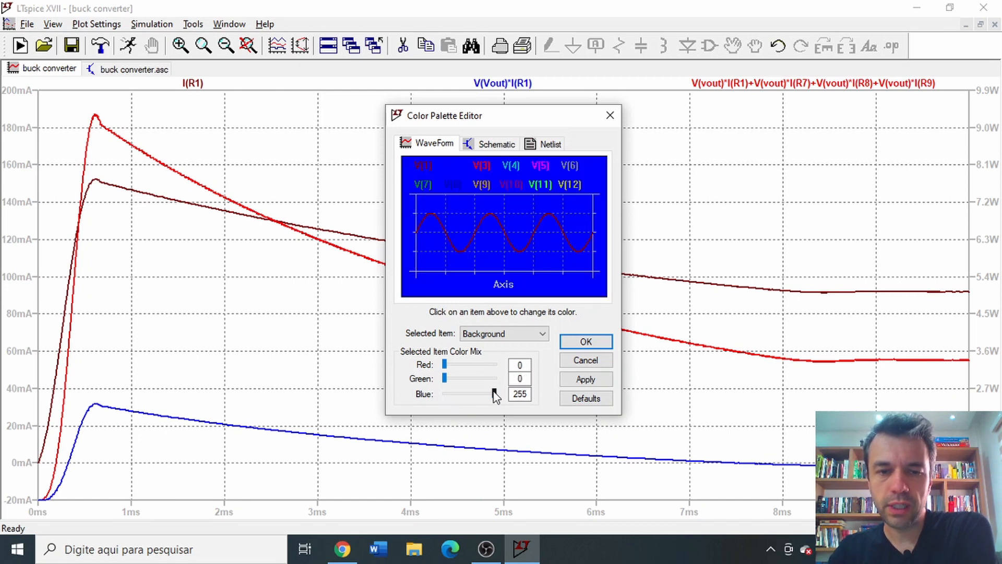
{"action": "left_click_drag", "start_coordinate": [496, 394], "coordinate": [439, 395]}
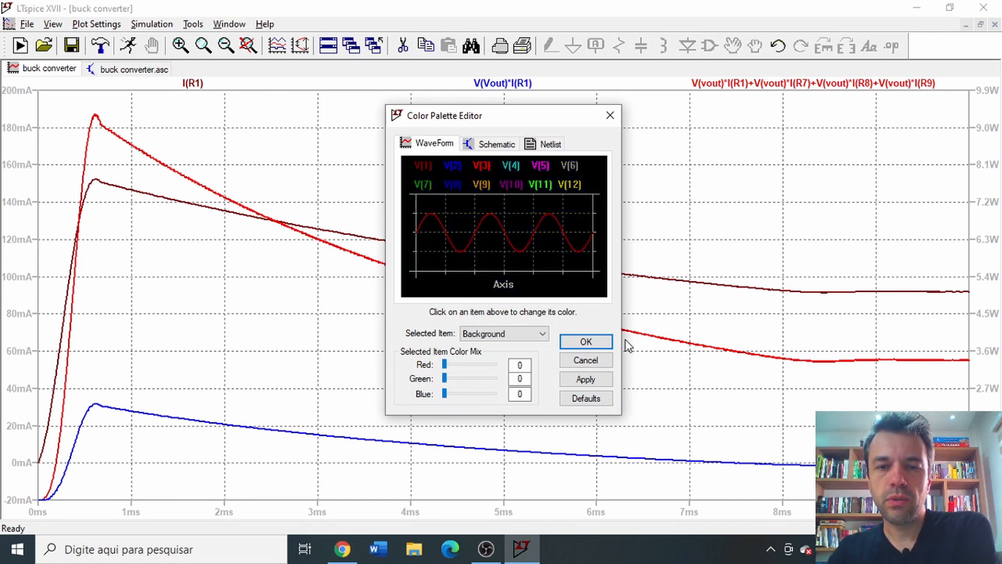
{"action": "left_click", "coordinate": [593, 378]}
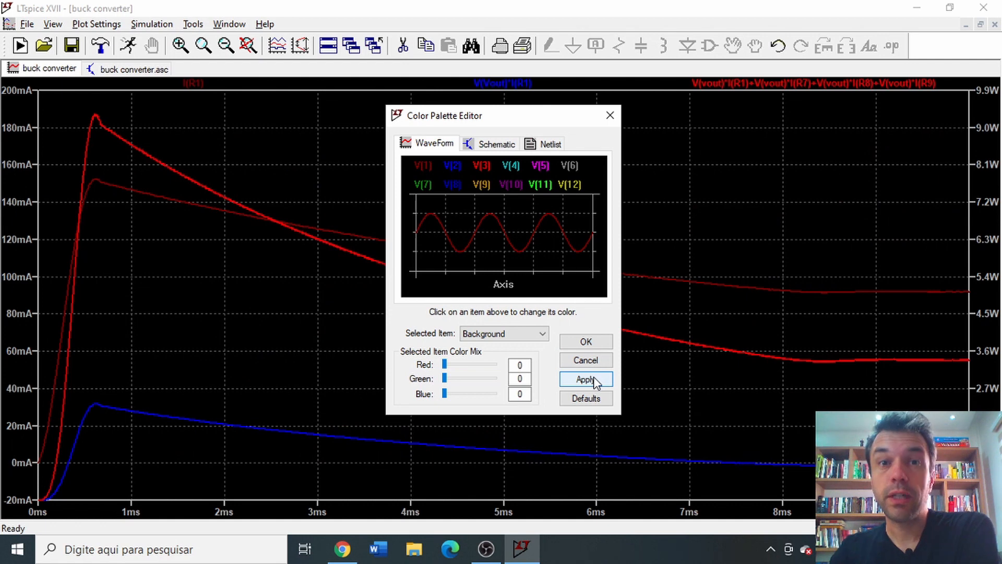
- Restore the white waveform background with red, green and blue at 255, and apply it
{"action": "left_click", "coordinate": [444, 365]}
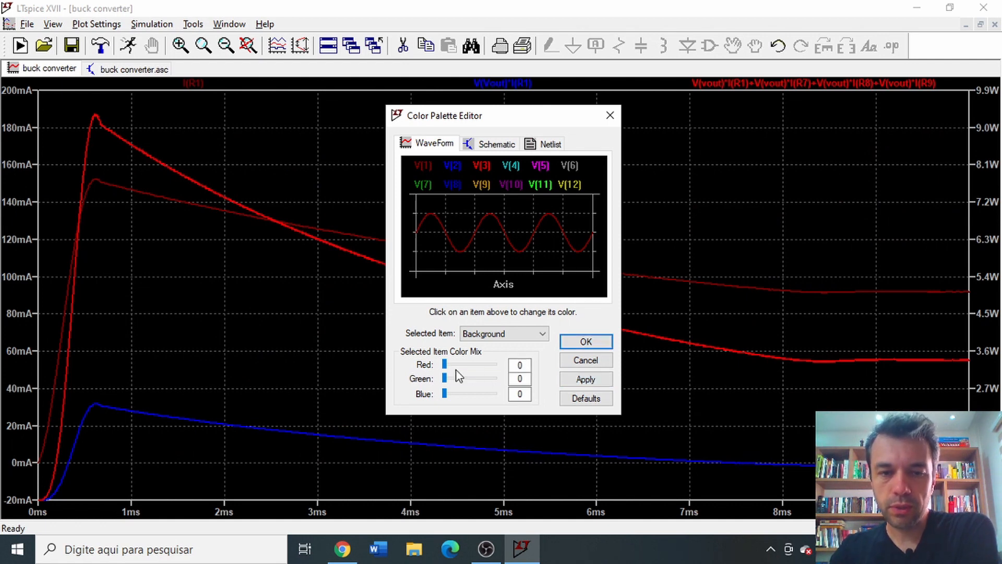
{"action": "left_click_drag", "start_coordinate": [445, 365], "coordinate": [494, 393]}
{"action": "left_click", "coordinate": [580, 379]}
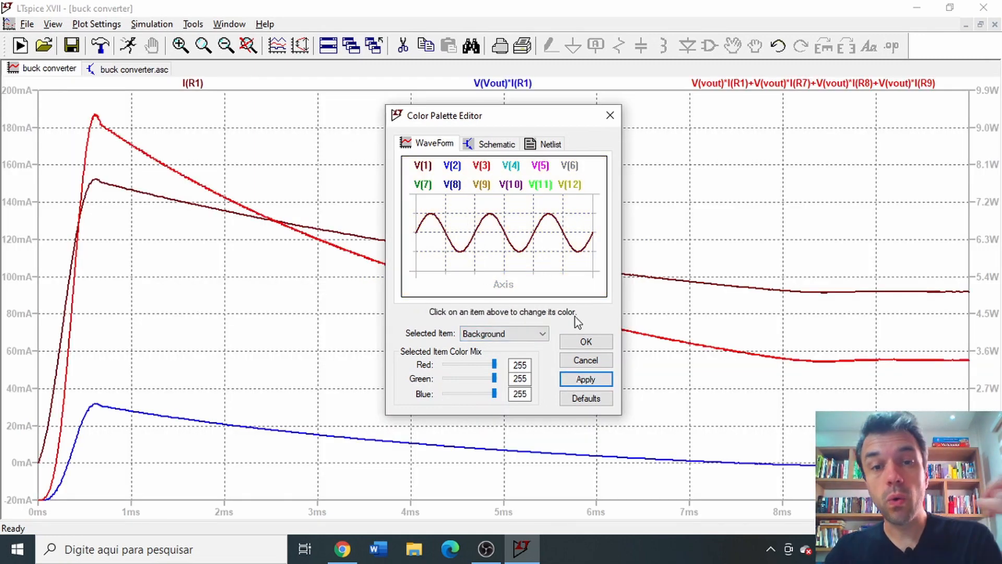
- Darken the waveform grid color to red 30, green 45 and blue 49, apply it and close the color editor
{"action": "left_click", "coordinate": [528, 339]}
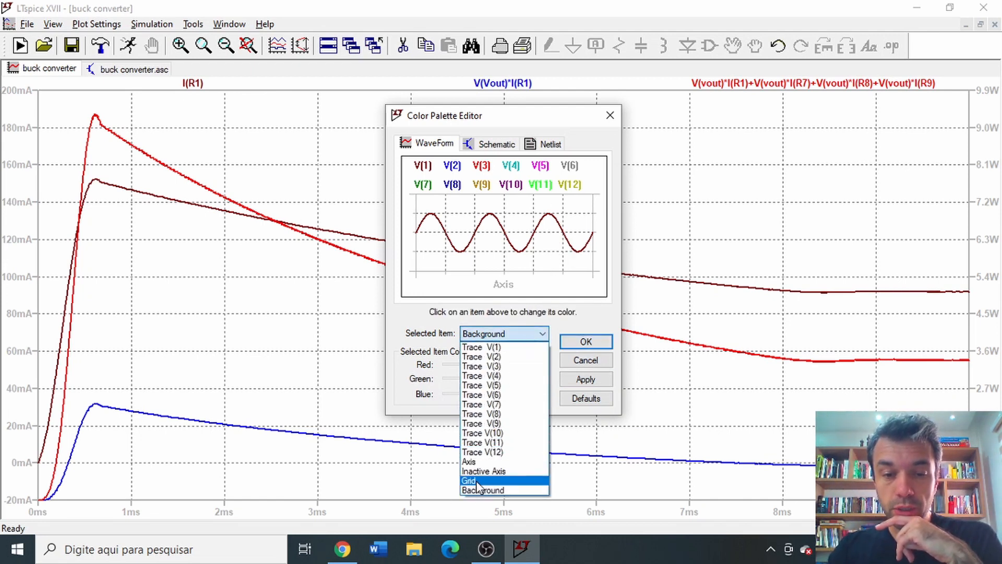
{"action": "left_click", "coordinate": [477, 480]}
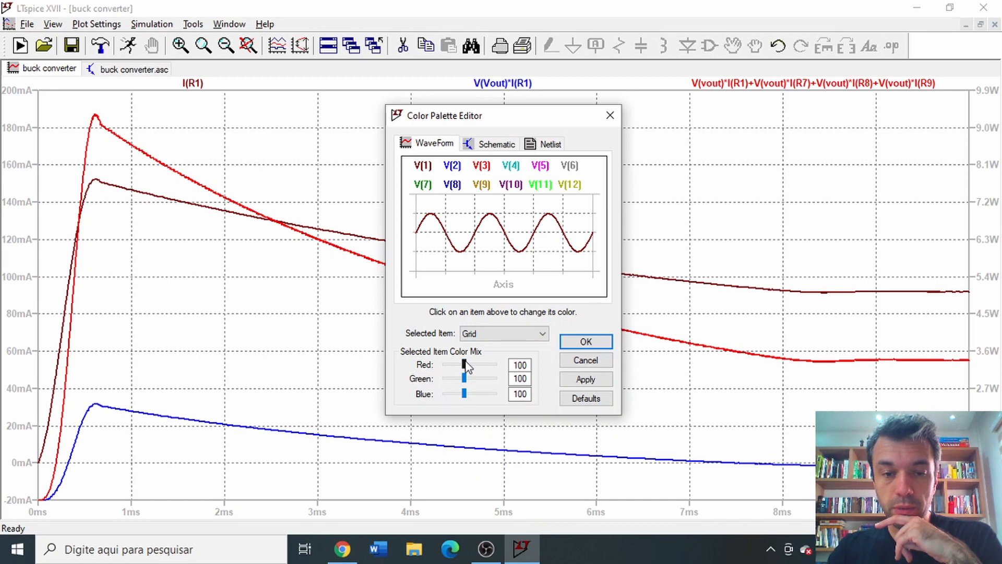
{"action": "left_click_drag", "start_coordinate": [464, 364], "coordinate": [453, 394]}
{"action": "left_click", "coordinate": [572, 381]}
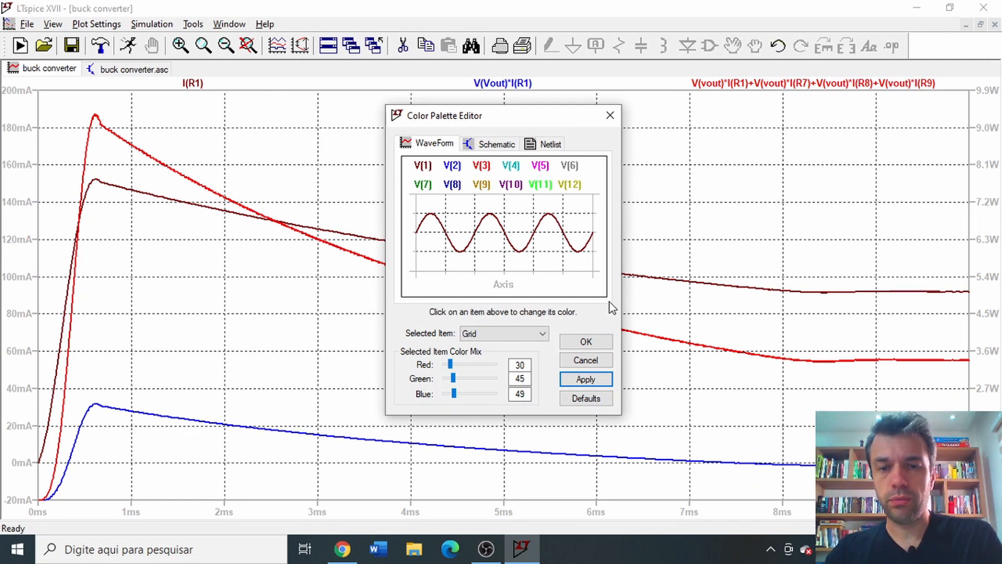
{"action": "left_click", "coordinate": [586, 359]}
{"action": "right_click", "coordinate": [276, 138]}
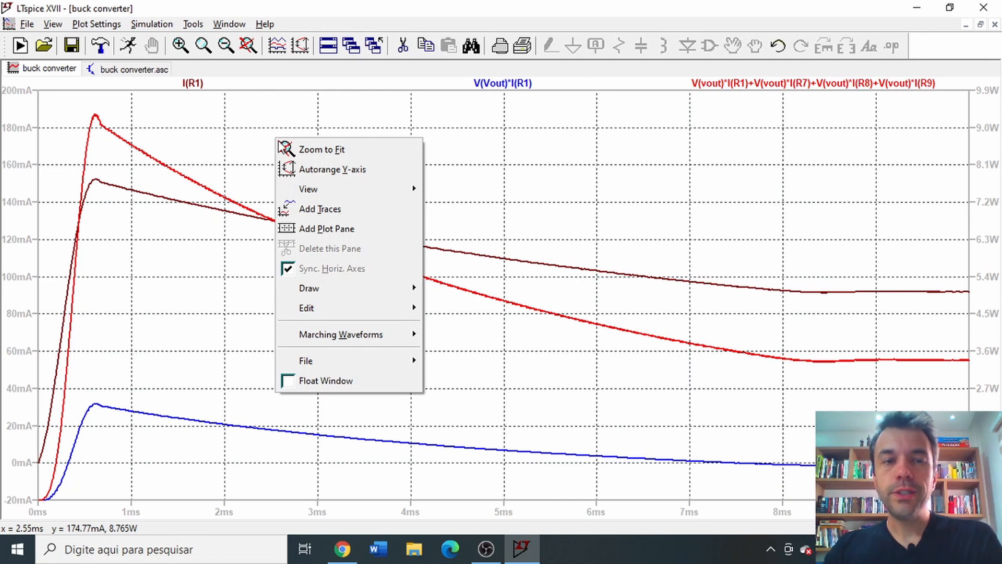
{"action": "mouse_move", "coordinate": [306, 189]}
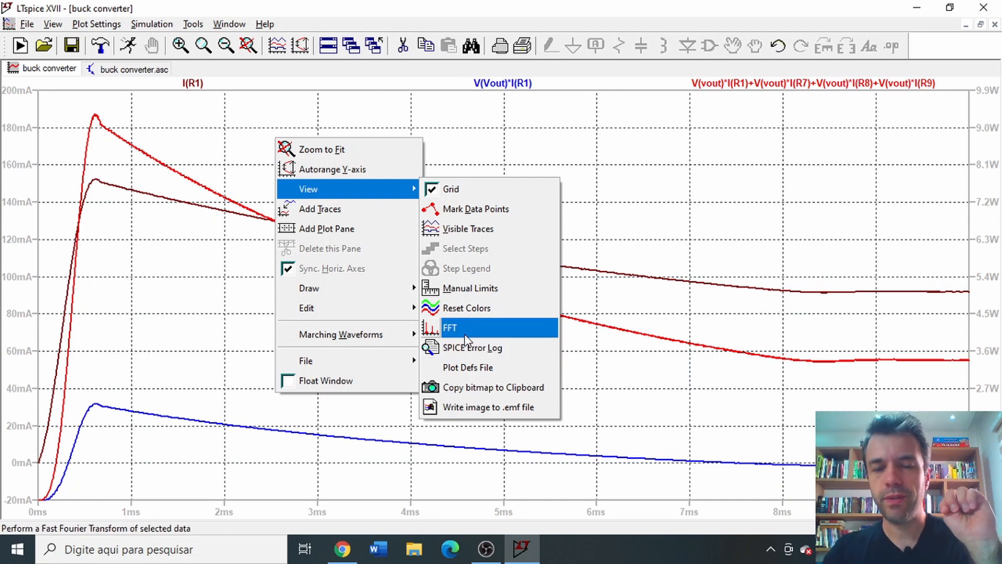
{"action": "left_click", "coordinate": [639, 169]}
- Change the schematic's .param directive to the expression X=10/2 and rerun the transient simulation, then show the schematic full size
{"action": "key", "text": "ctrl+Tab"}
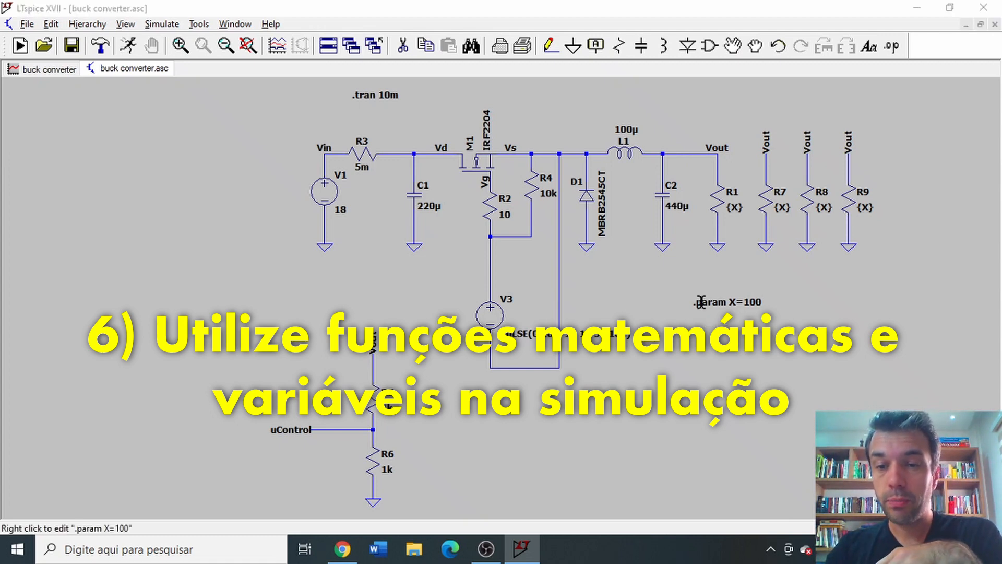
{"action": "right_click", "coordinate": [703, 305]}
{"action": "left_click", "coordinate": [510, 230]}
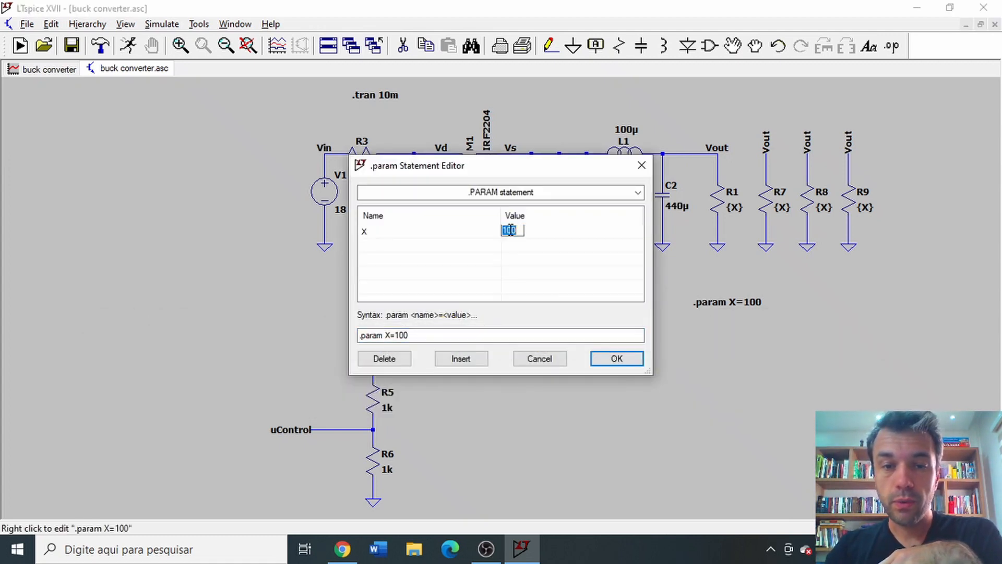
{"action": "left_click", "coordinate": [395, 335]}
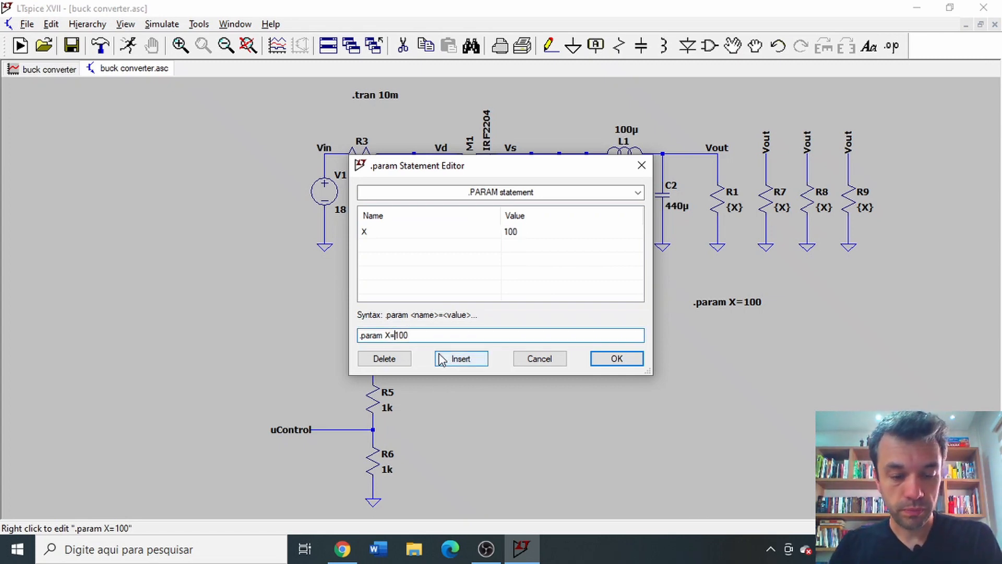
{"action": "type", "text": "1"}
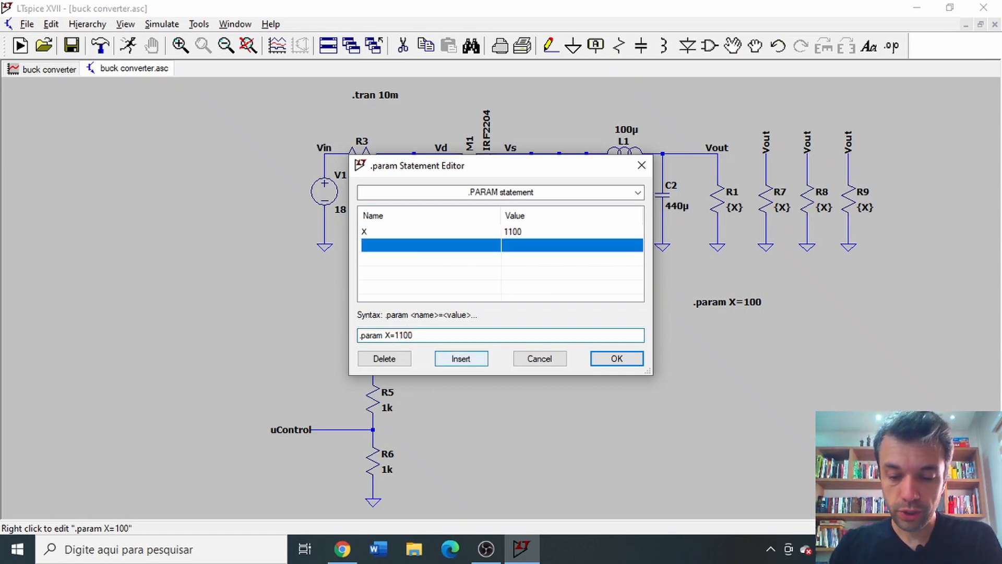
{"action": "type", "text": "/"}
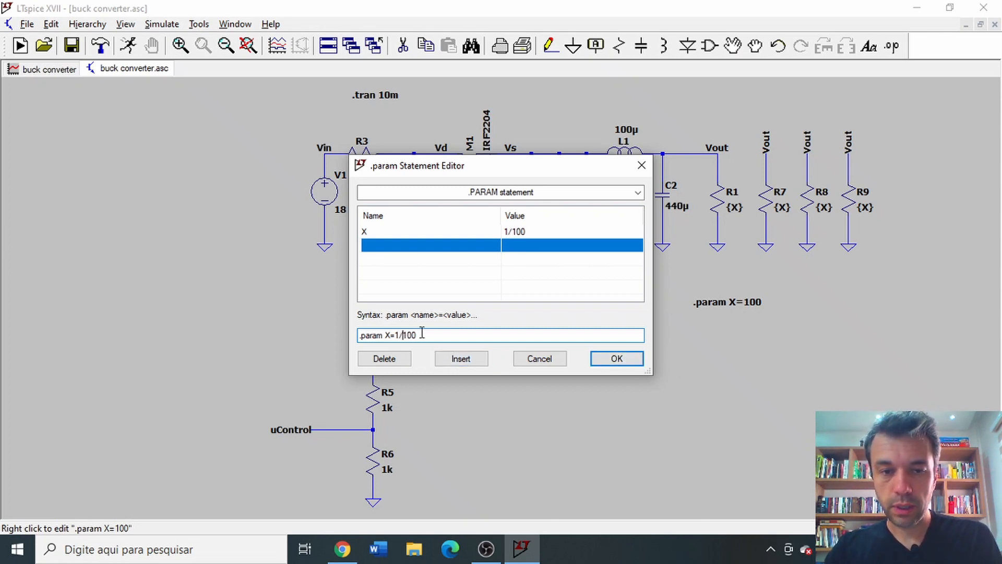
{"action": "left_click_drag", "start_coordinate": [418, 334], "coordinate": [395, 334]}
{"action": "type", "text": "10/"}
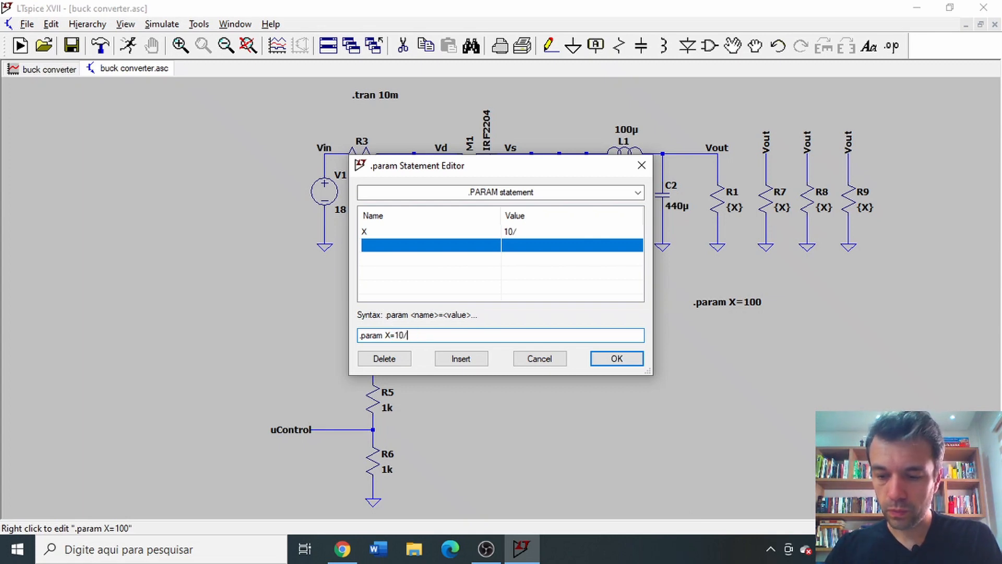
{"action": "type", "text": "2"}
{"action": "left_click", "coordinate": [629, 359]}
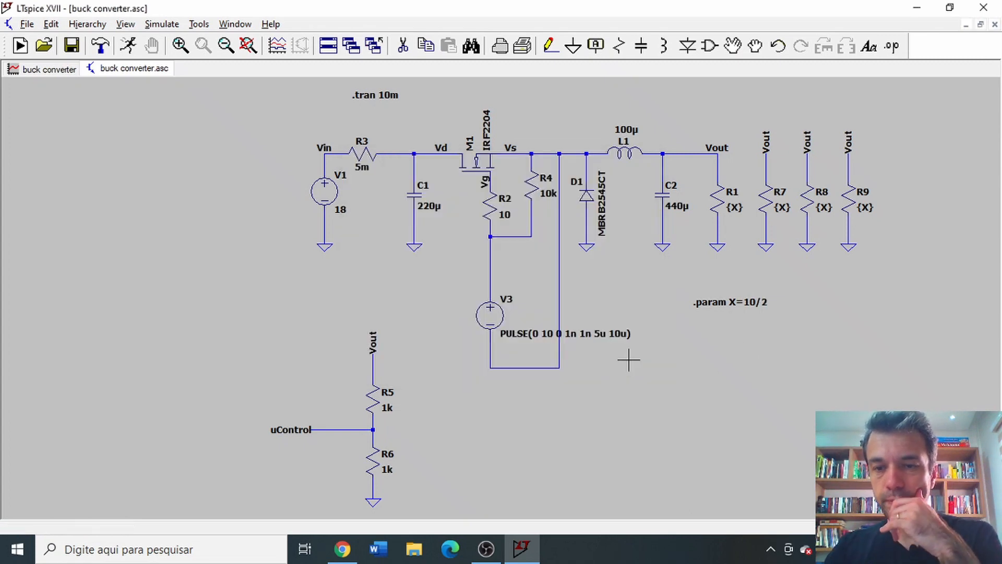
{"action": "left_click", "coordinate": [131, 46]}
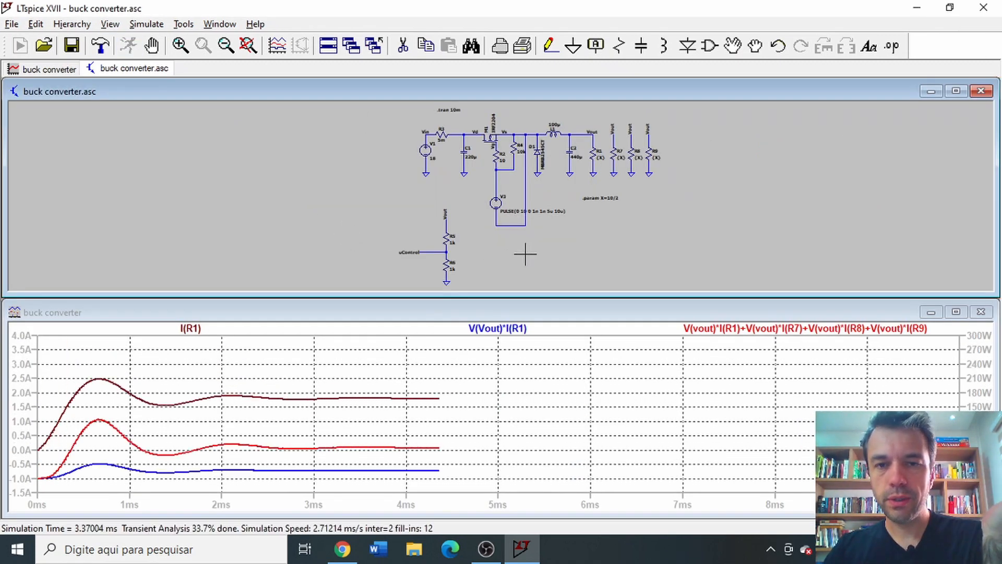
{"action": "double_click", "coordinate": [628, 91]}
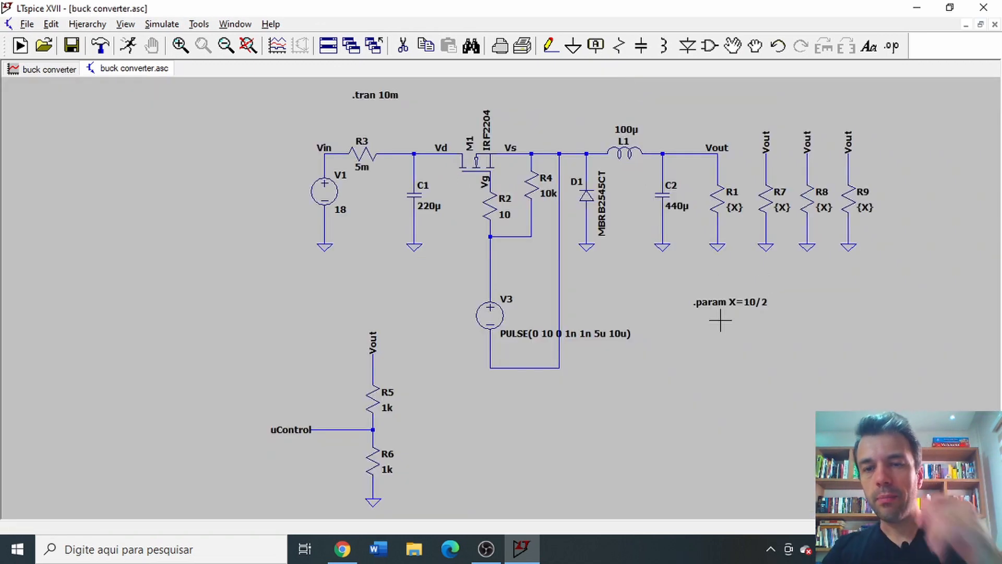
{"action": "right_click", "coordinate": [716, 305]}
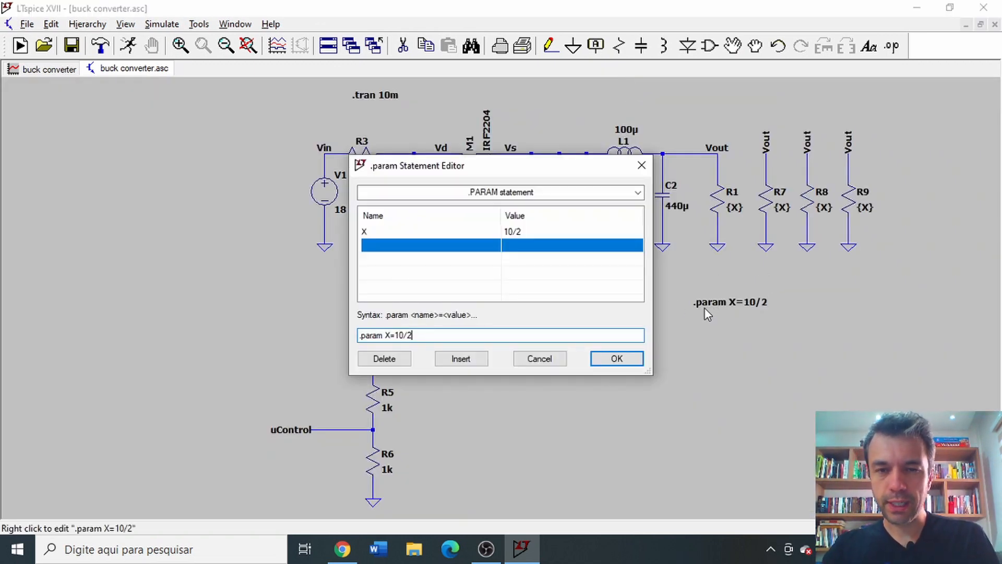
{"action": "left_click_drag", "start_coordinate": [421, 334], "coordinate": [395, 332]}
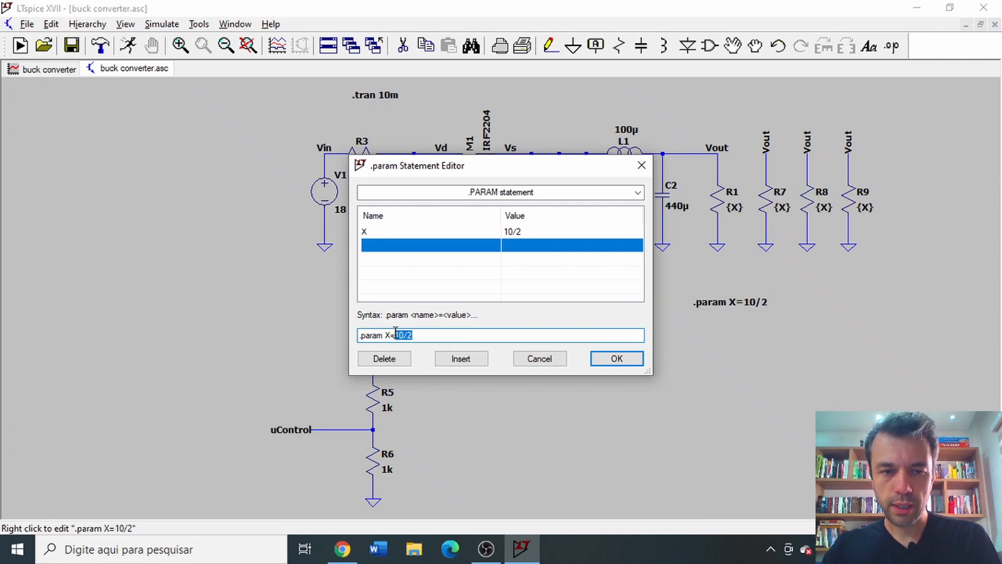
{"action": "left_click", "coordinate": [539, 358]}
{"action": "left_click", "coordinate": [642, 246]}
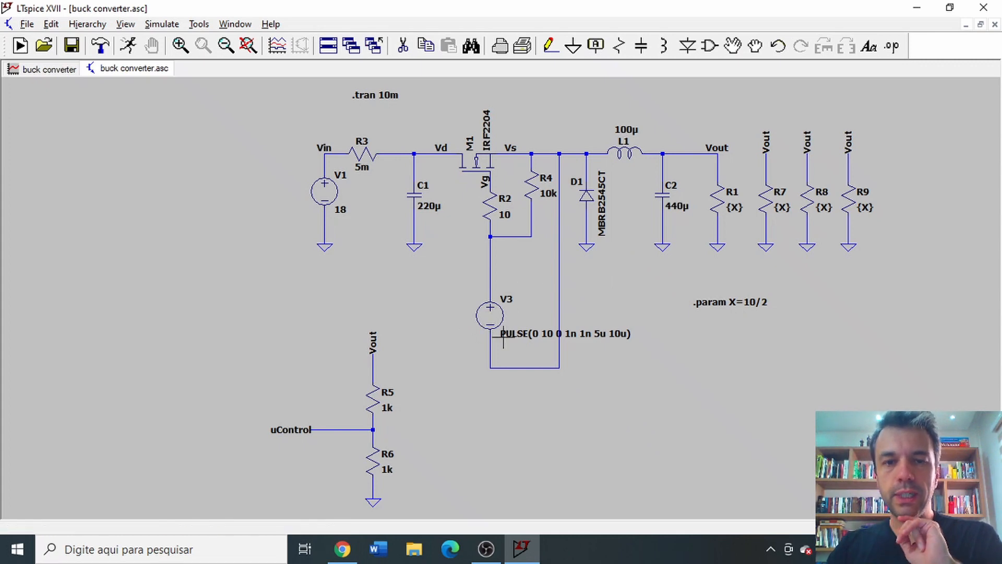
- Set the PULSE on-time of source V3 to ton and its period to period
{"action": "right_click", "coordinate": [486, 302]}
{"action": "left_click", "coordinate": [472, 347]}
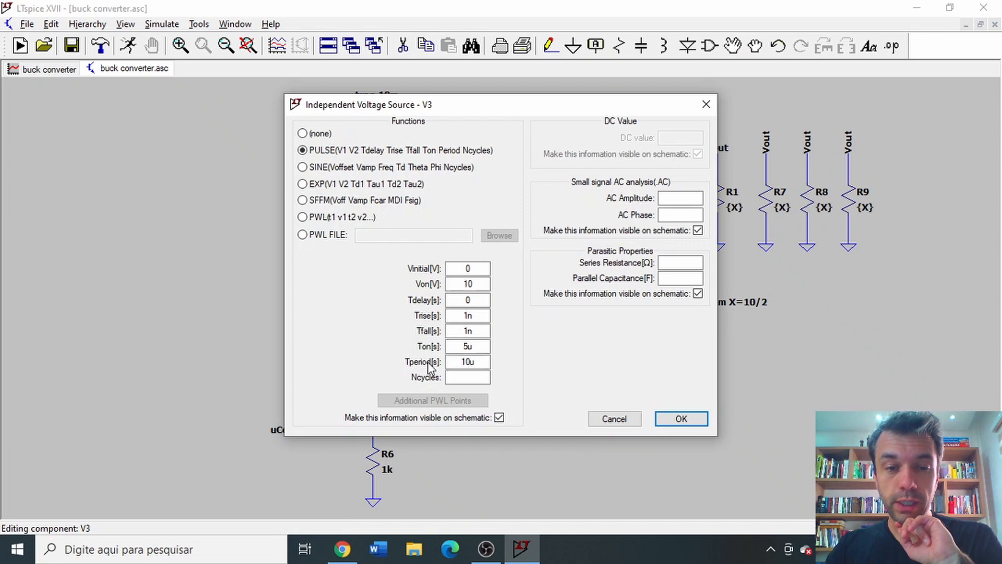
{"action": "double_click", "coordinate": [479, 362]}
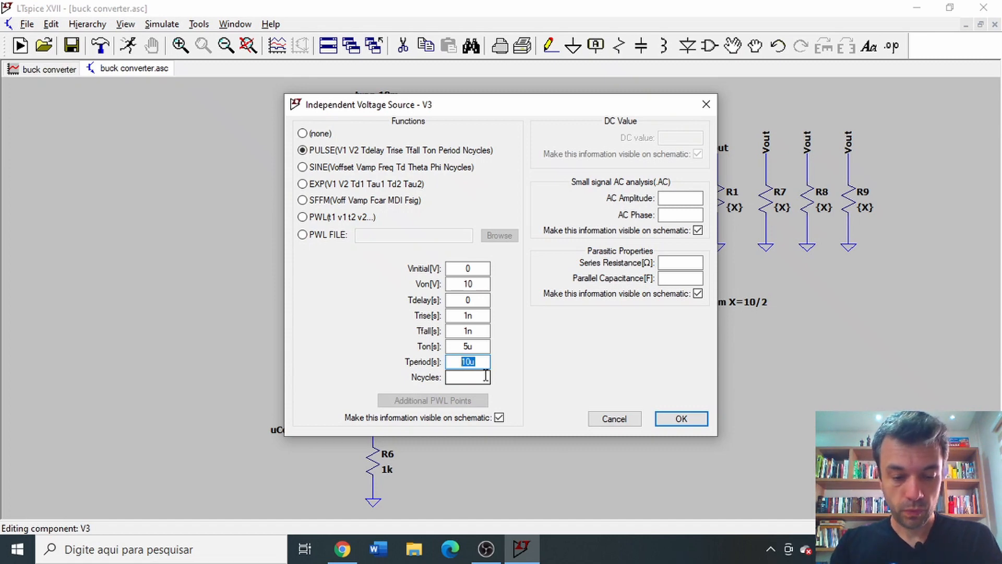
{"action": "type", "text": "period"}
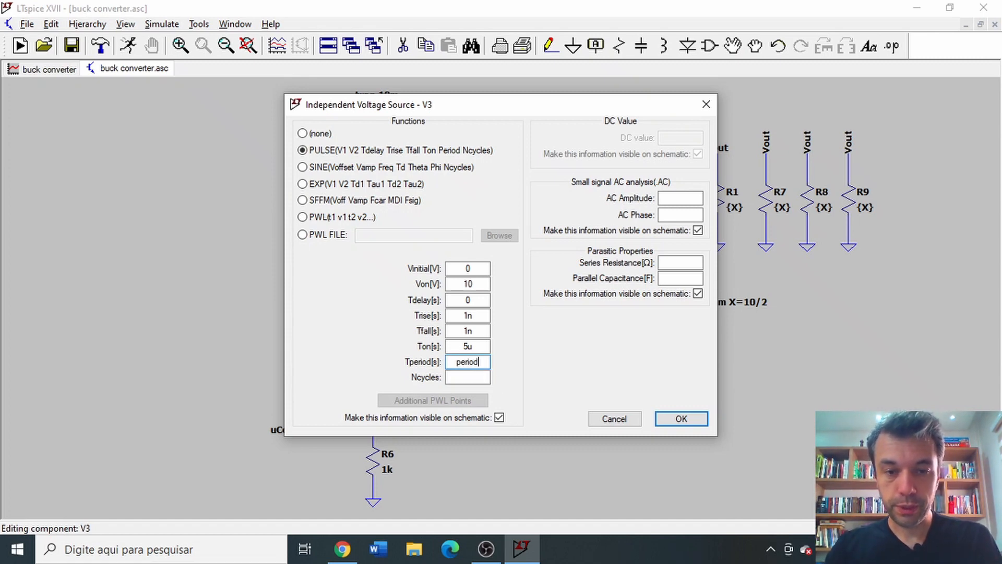
{"action": "left_click_drag", "start_coordinate": [477, 346], "coordinate": [453, 344]}
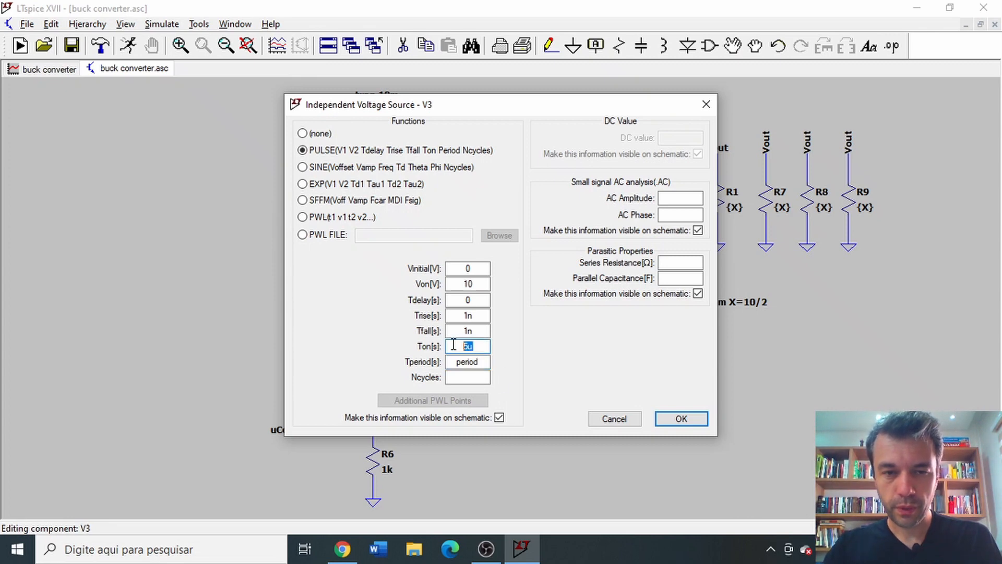
{"action": "type", "text": "ton"}
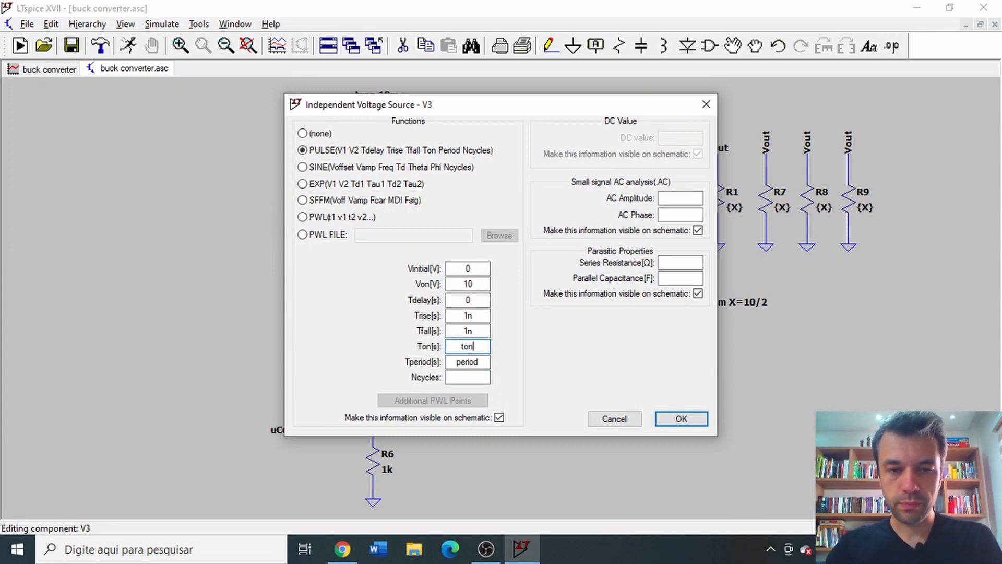
{"action": "left_click", "coordinate": [667, 424]}
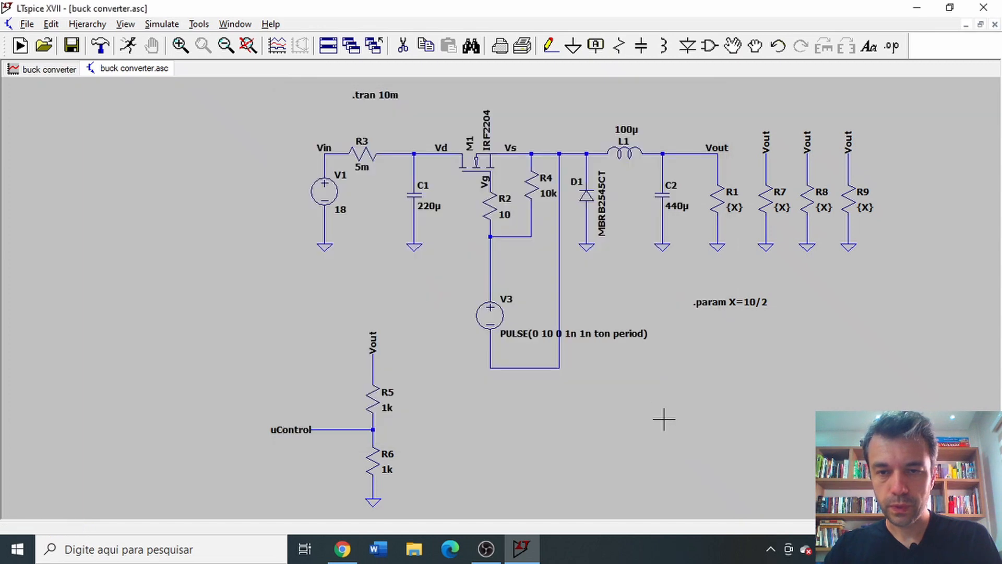
- Duplicate the .param X directive just below the original and change the copy to .param freq = 100k
{"action": "left_click", "coordinate": [705, 302]}
{"action": "left_click", "coordinate": [700, 341]}
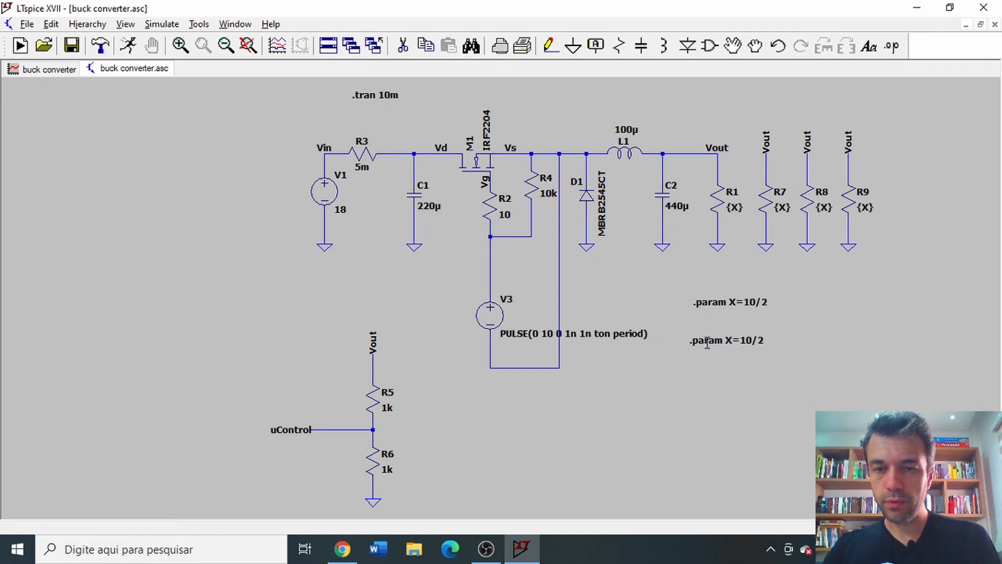
{"action": "right_click", "coordinate": [707, 342]}
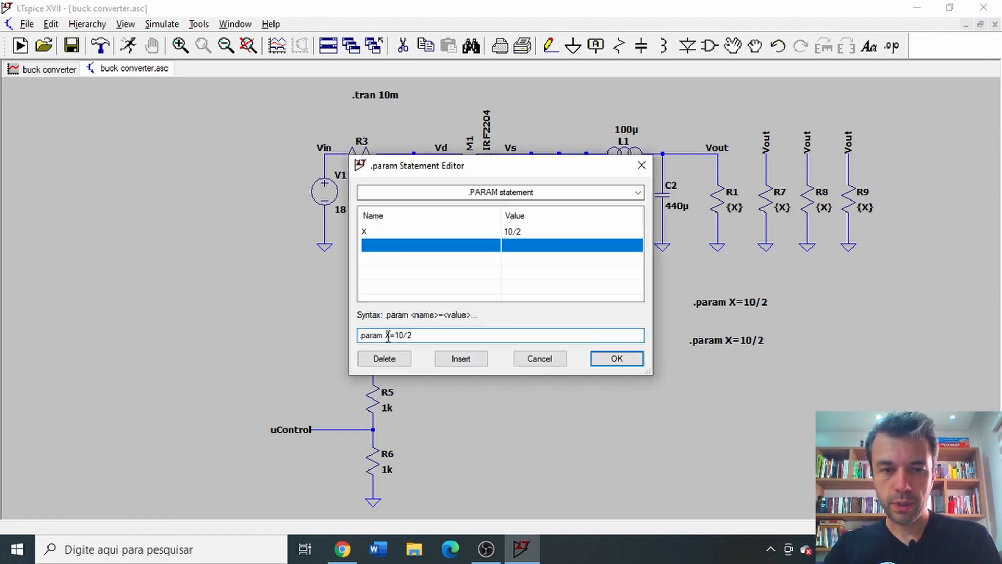
{"action": "left_click_drag", "start_coordinate": [388, 335], "coordinate": [419, 335]}
{"action": "type", "text": "f"}
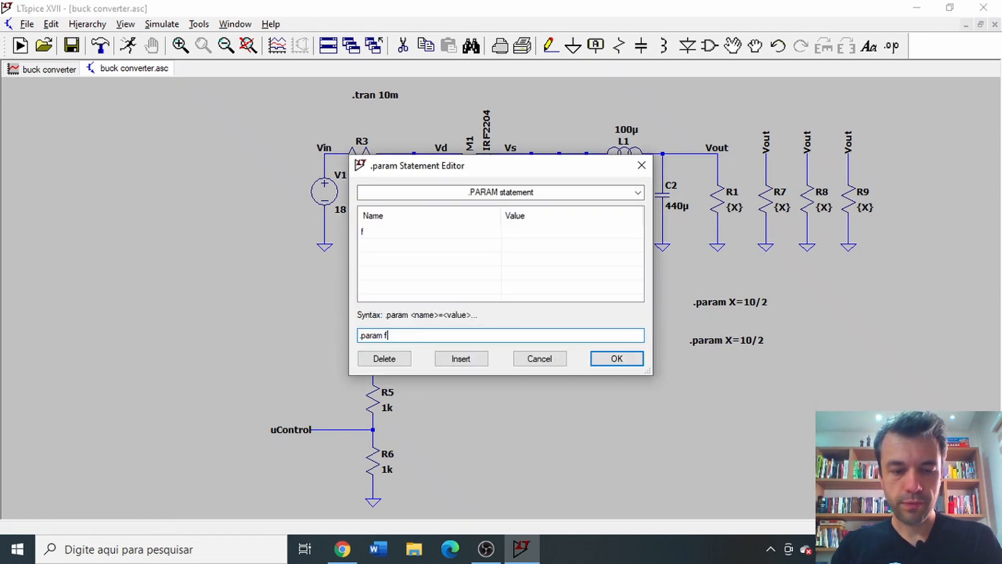
{"action": "type", "text": "req ="}
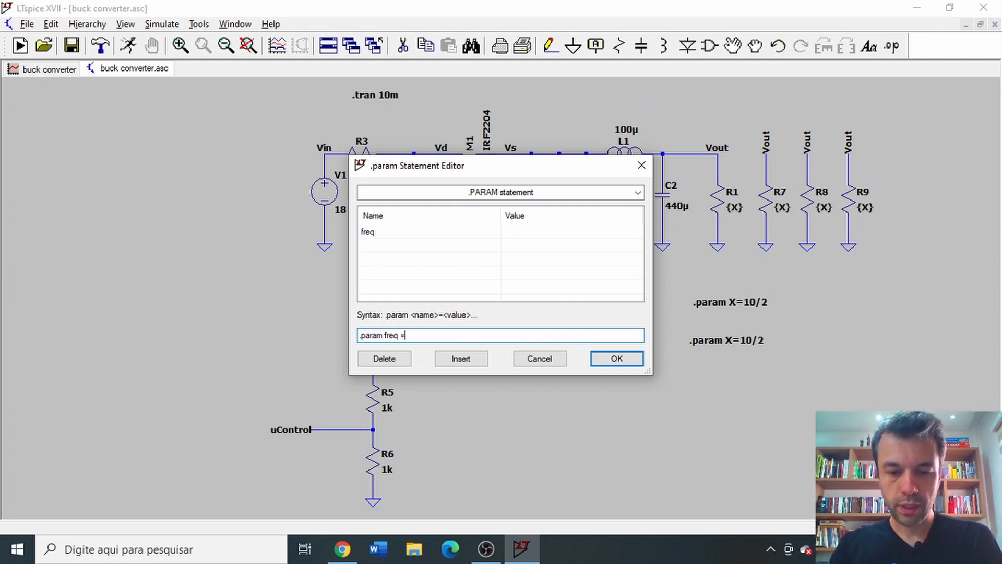
{"action": "type", "text": " 100k"}
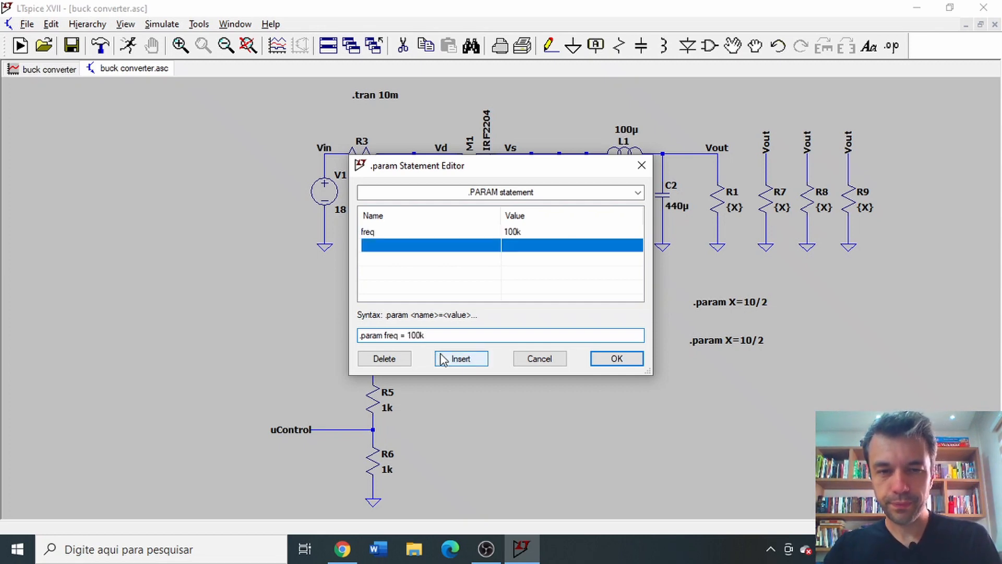
{"action": "left_click", "coordinate": [608, 358]}
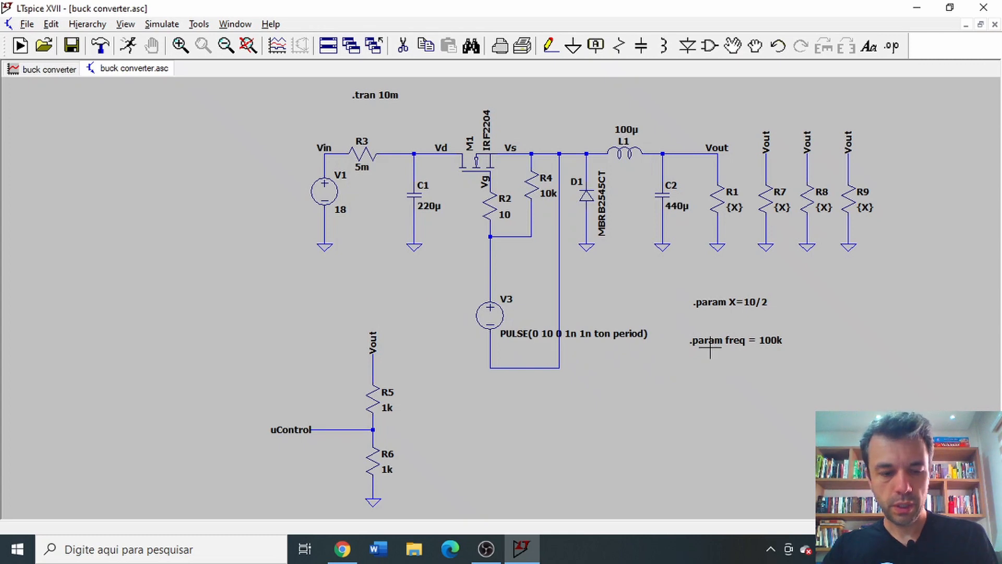
- Duplicate the .param freq directive directly beneath it and change the copy to .param period = 1/freq
{"action": "left_click", "coordinate": [711, 346]}
{"action": "left_click", "coordinate": [708, 360]}
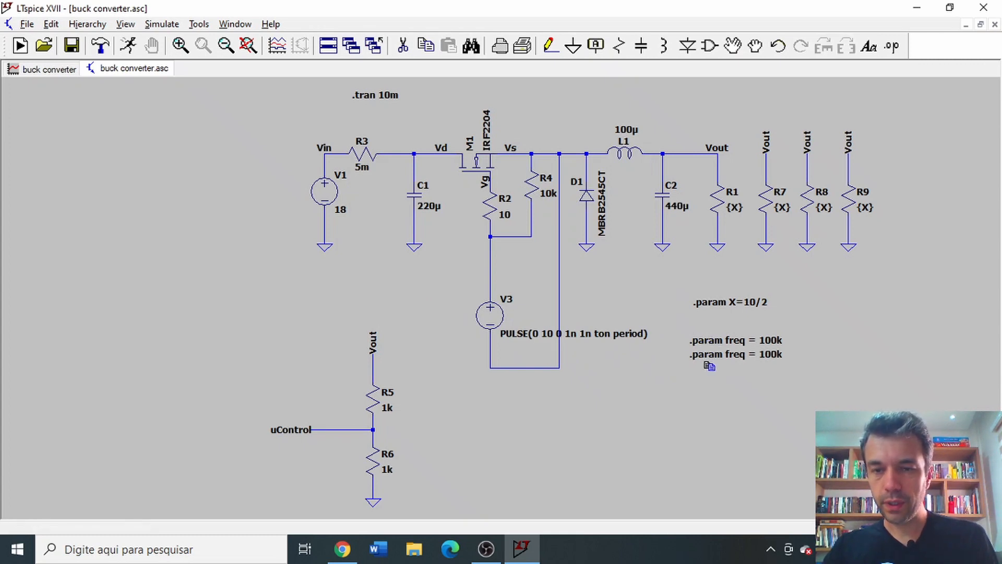
{"action": "right_click", "coordinate": [709, 357]}
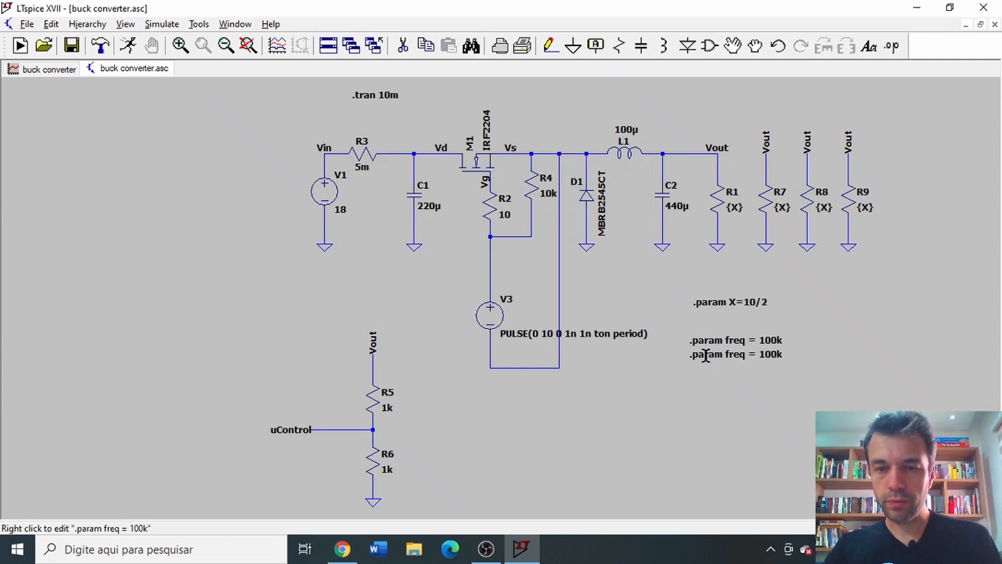
{"action": "right_click", "coordinate": [711, 358]}
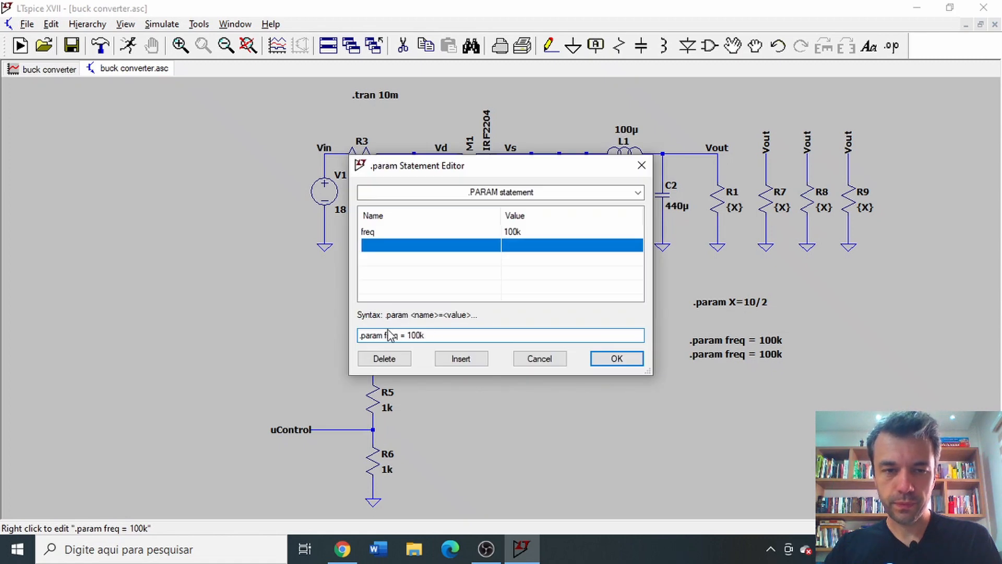
{"action": "left_click_drag", "start_coordinate": [380, 335], "coordinate": [445, 335]}
{"action": "key", "text": "BackSpace"}
{"action": "type", "text": "pe"}
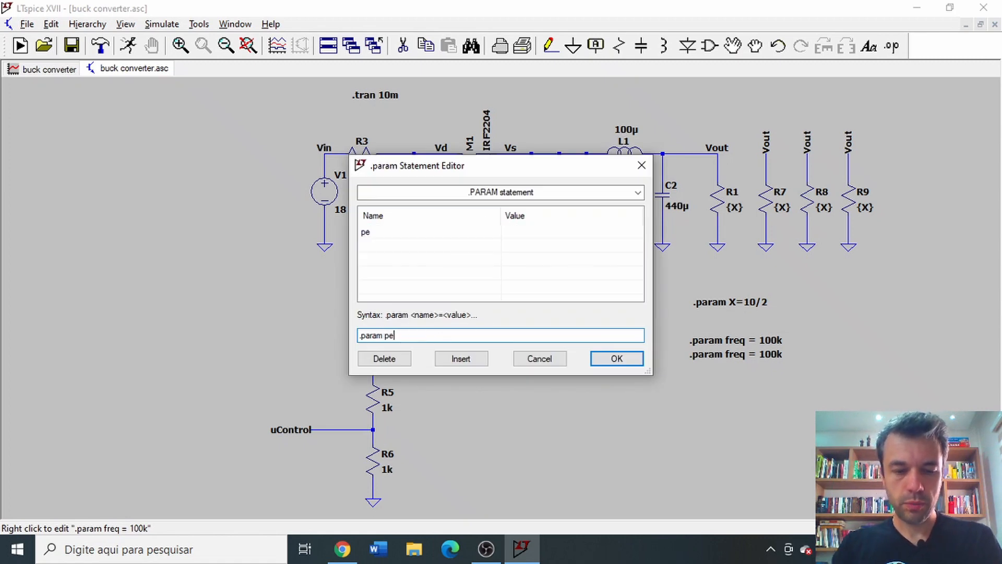
{"action": "type", "text": "riod = "}
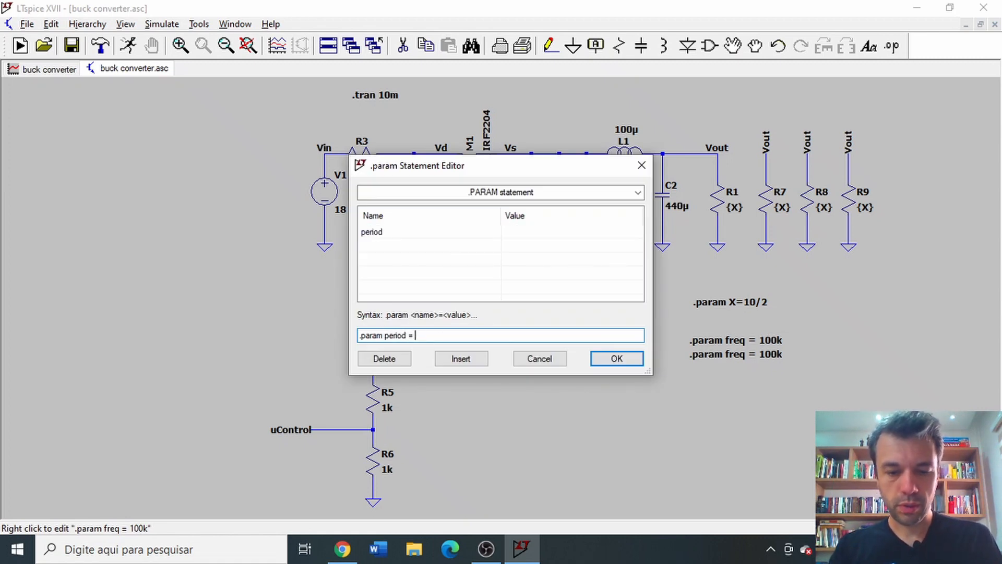
{"action": "type", "text": "1/freq"}
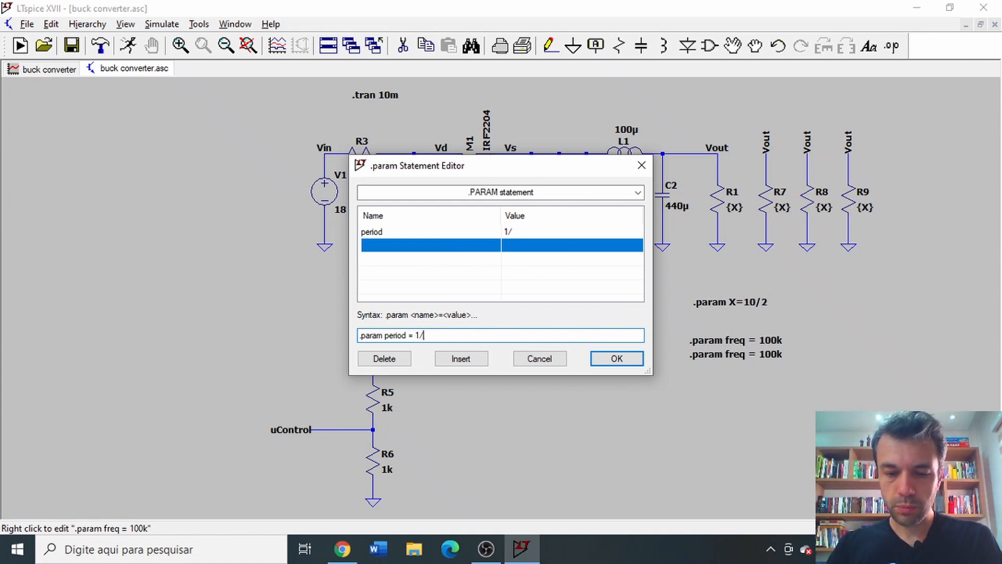
{"action": "left_click", "coordinate": [632, 360]}
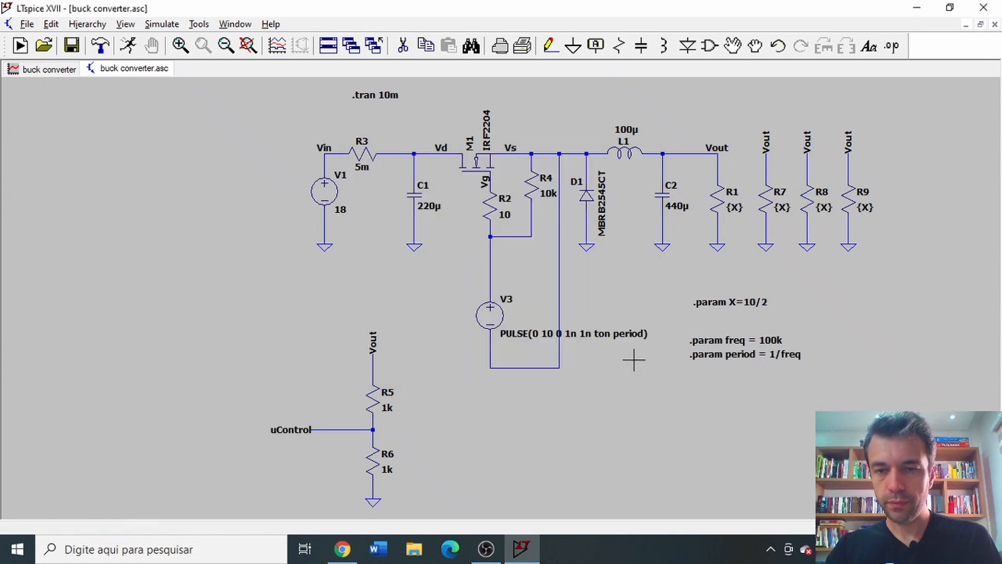
- Duplicate the .param period directive directly beneath it and change the copy to .param ton= 0.5*period
{"action": "left_click", "coordinate": [707, 356]}
{"action": "left_click", "coordinate": [707, 369]}
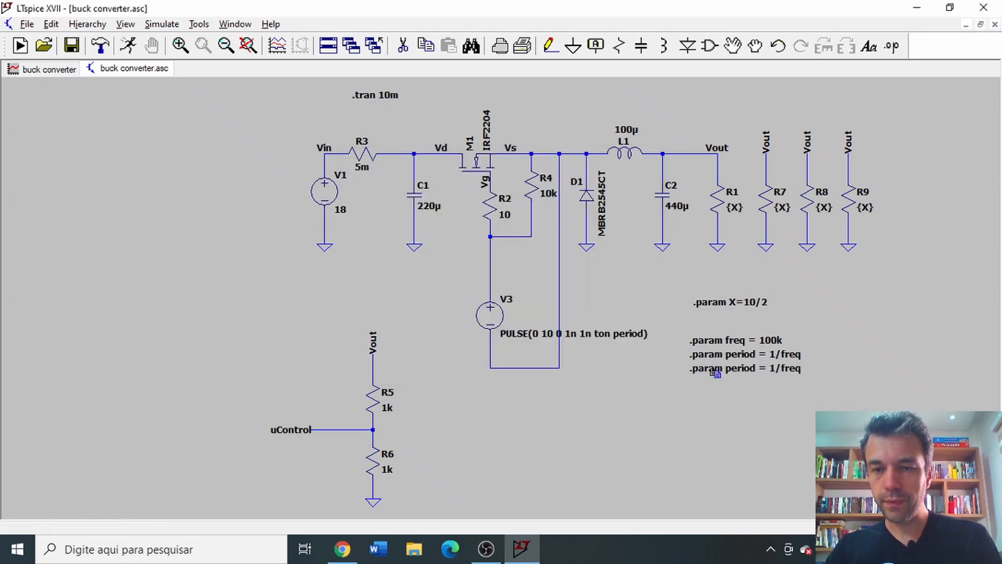
{"action": "right_click", "coordinate": [712, 369]}
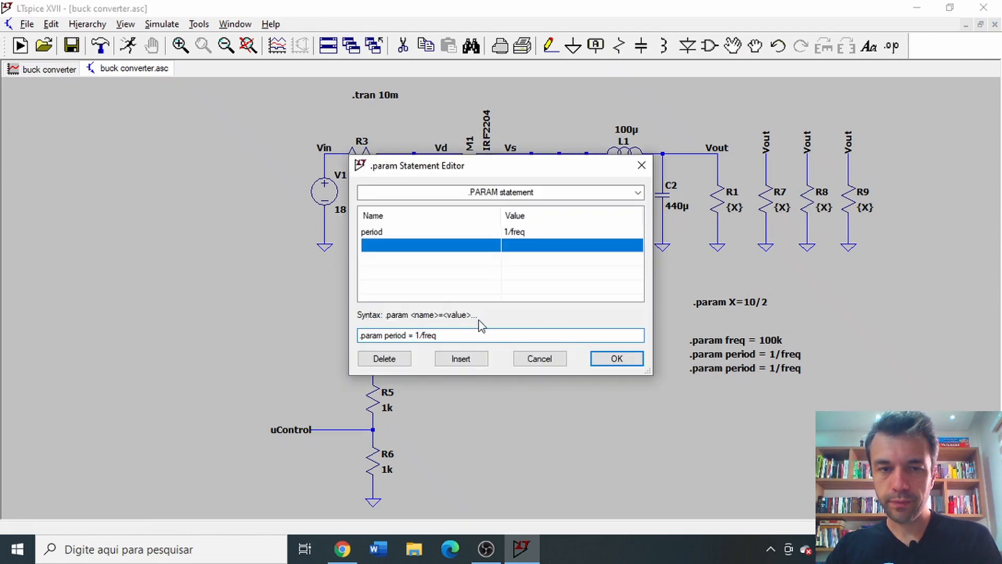
{"action": "left_click_drag", "start_coordinate": [387, 335], "coordinate": [450, 335]}
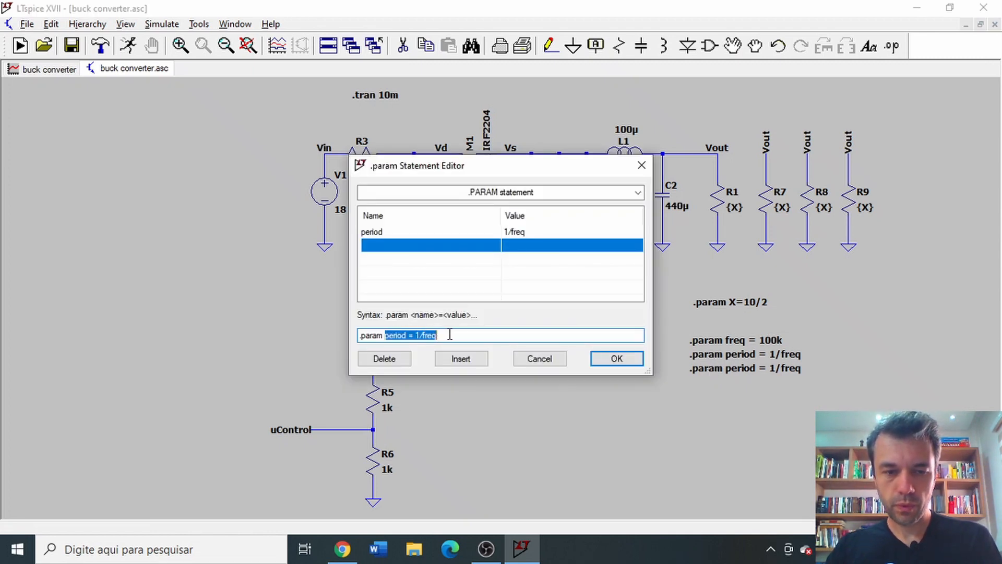
{"action": "left_click", "coordinate": [401, 335]}
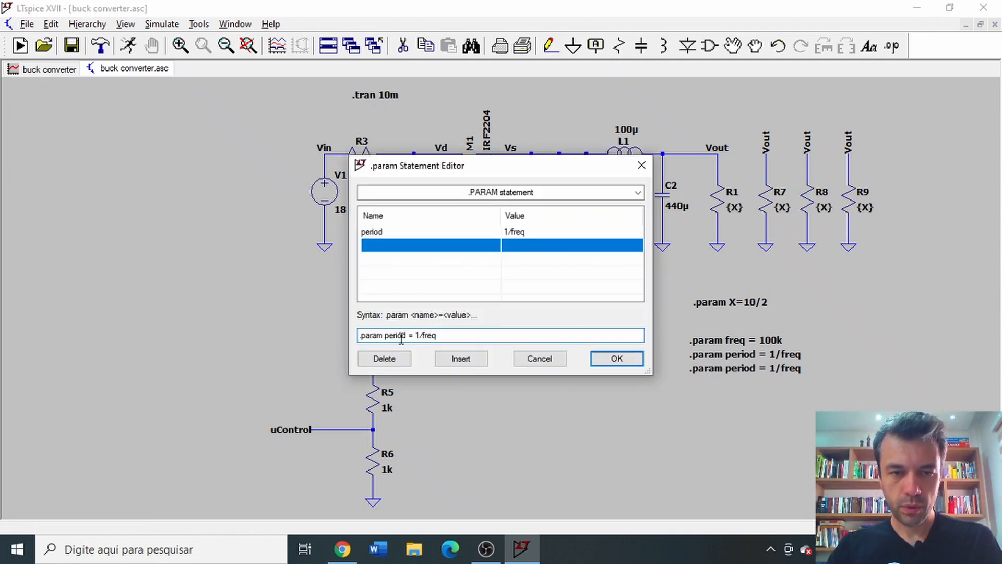
{"action": "double_click", "coordinate": [389, 336]}
{"action": "type", "text": "ton"}
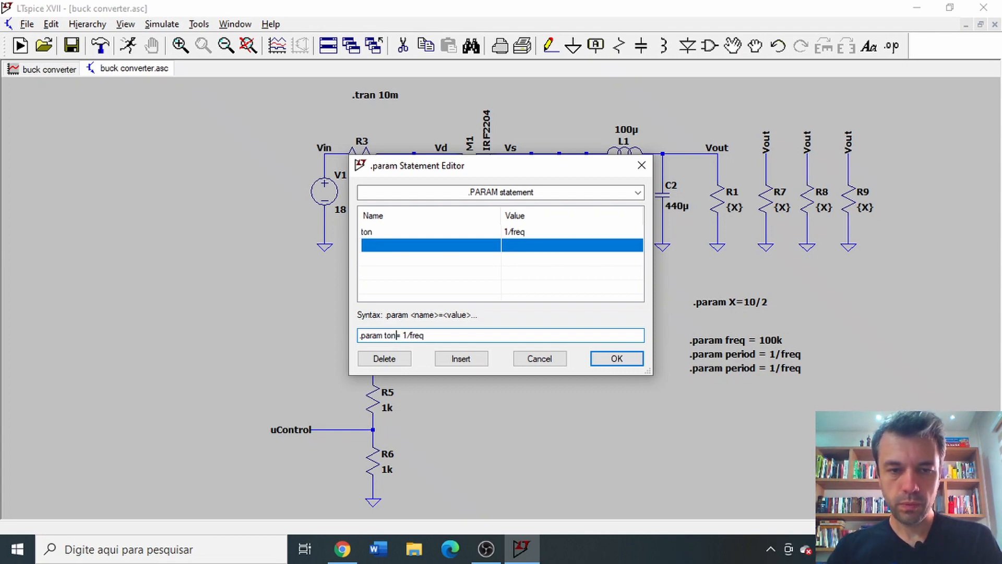
{"action": "left_click_drag", "start_coordinate": [405, 337], "coordinate": [454, 338]}
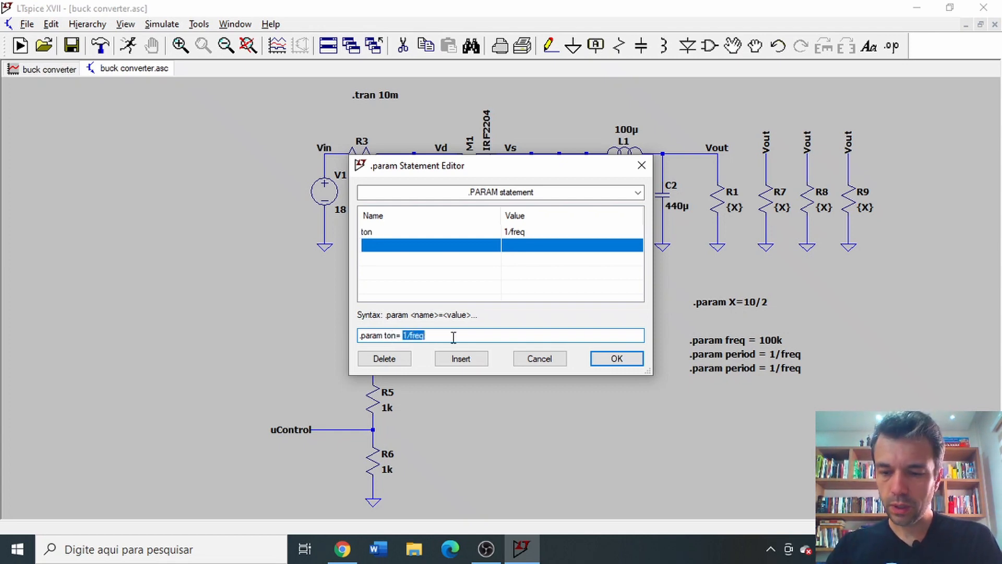
{"action": "type", "text": "0.5*period"}
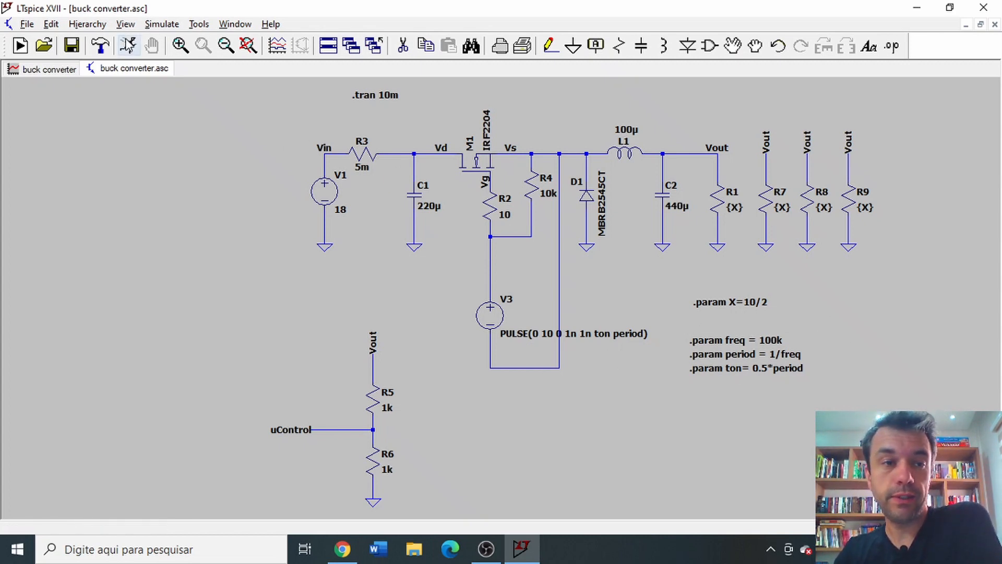
- Set V3's Ton to {ton} and Tperiod to {period} in curly braces, then run the transient simulation
{"action": "right_click", "coordinate": [492, 312]}
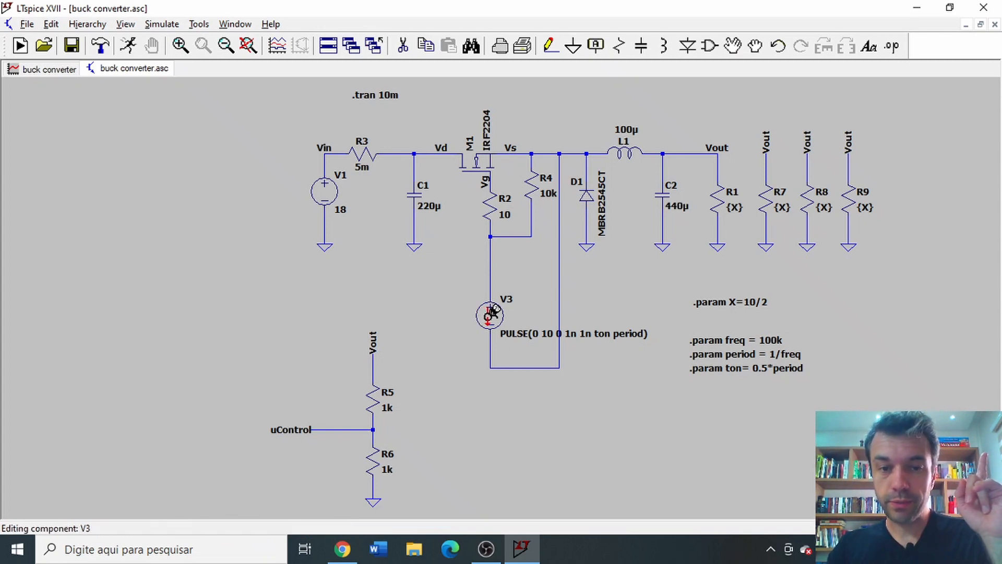
{"action": "left_click", "coordinate": [467, 360]}
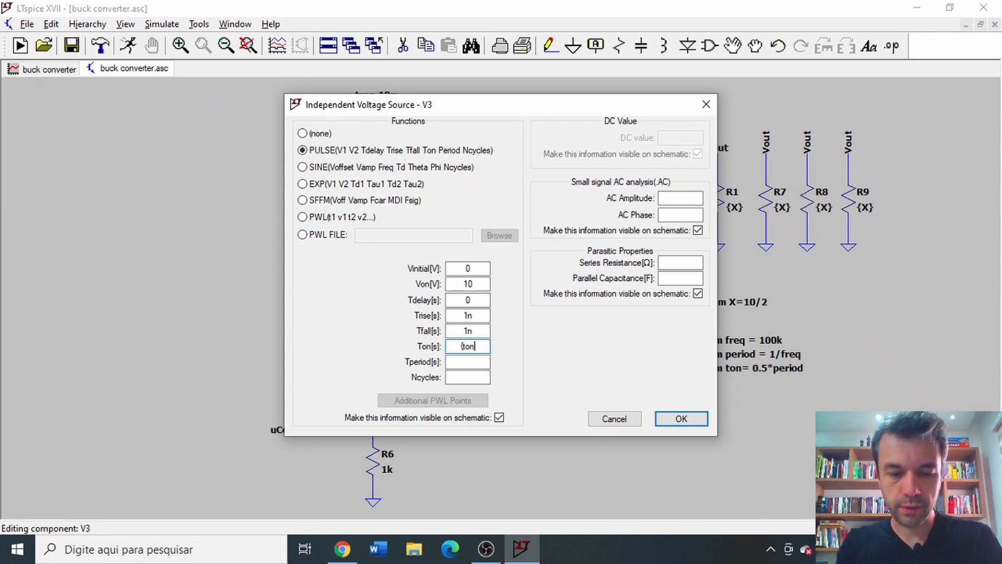
{"action": "left_click", "coordinate": [481, 362]}
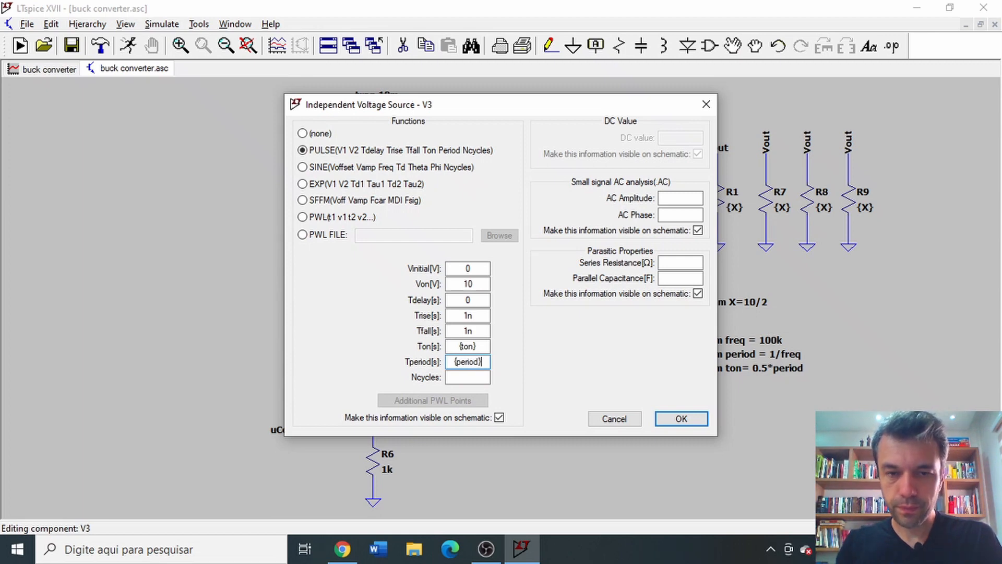
{"action": "left_click", "coordinate": [678, 417]}
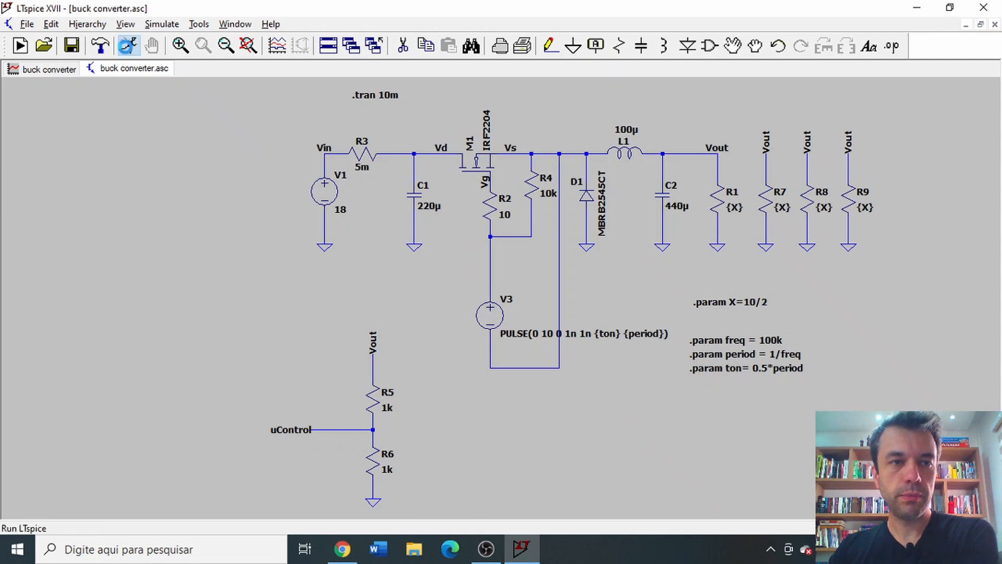
{"action": "left_click", "coordinate": [128, 47]}
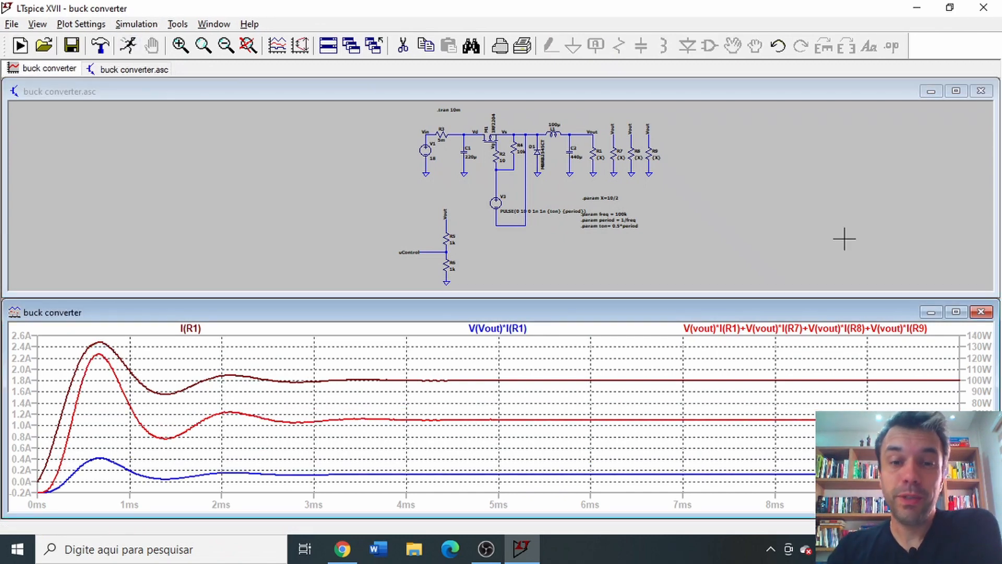
- Show the waveforms full size, attach a cursor to the I(R1) trace and move it to the second peak at about 2.06 ms
{"action": "left_click", "coordinate": [956, 312]}
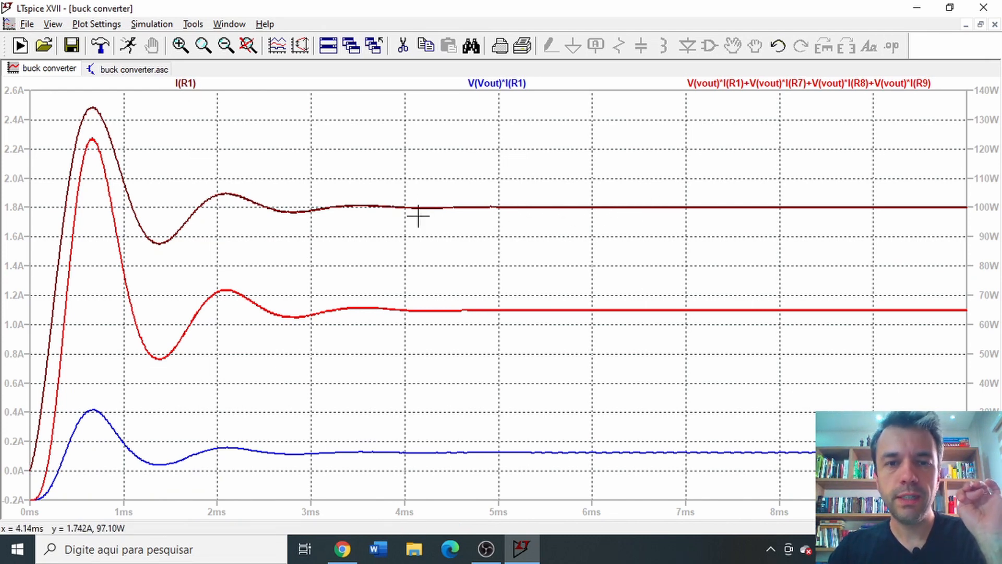
{"action": "left_click", "coordinate": [187, 84]}
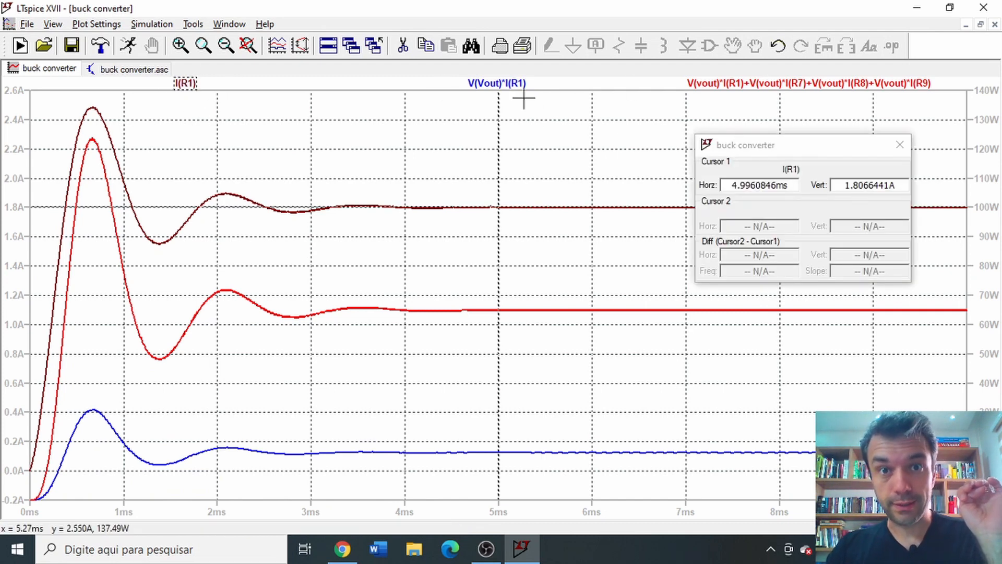
{"action": "left_click_drag", "start_coordinate": [810, 149], "coordinate": [698, 60]}
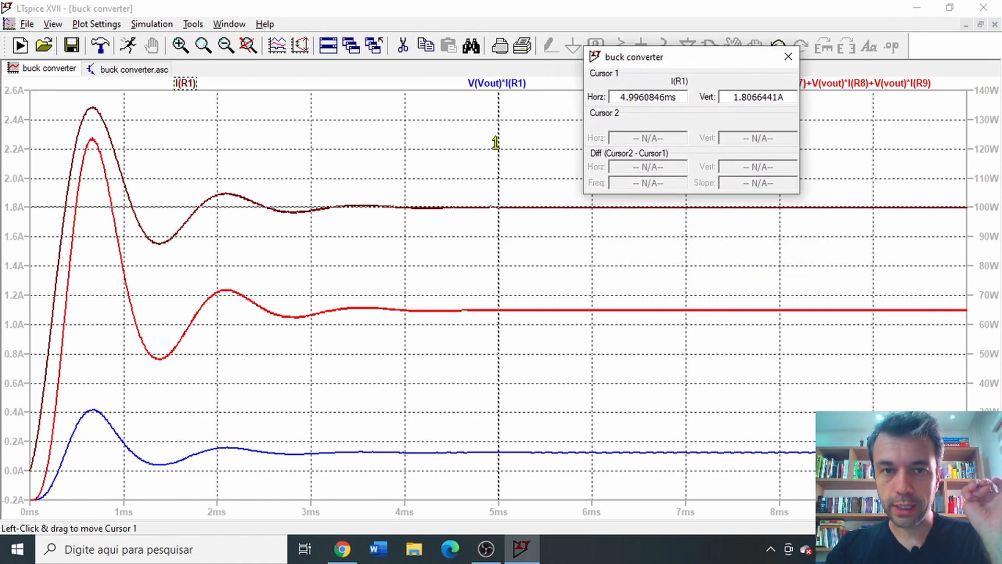
{"action": "left_click_drag", "start_coordinate": [496, 142], "coordinate": [223, 189]}
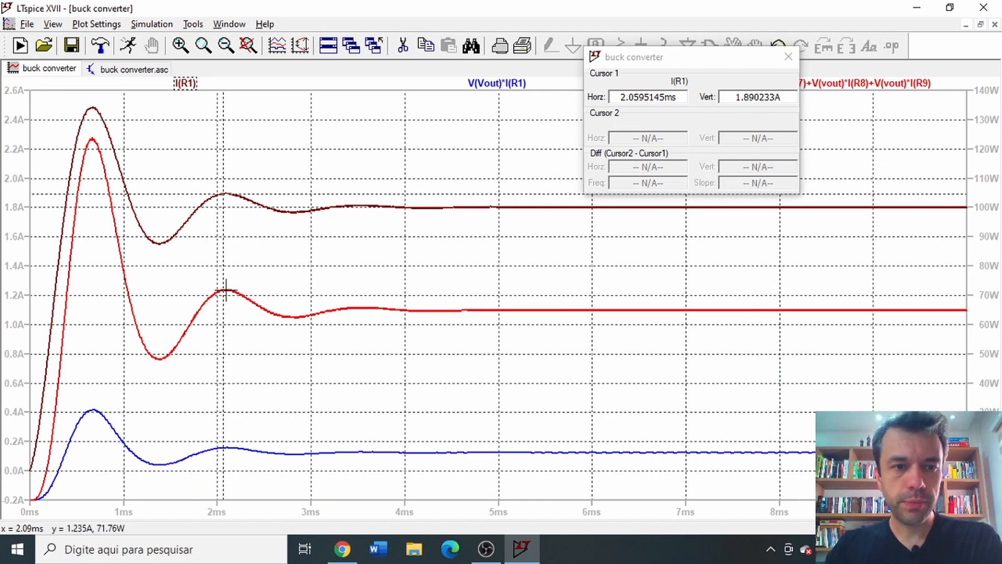
- Switch the cursor to the summed load power trace and back to the I(R1) trace
{"action": "left_click", "coordinate": [907, 87]}
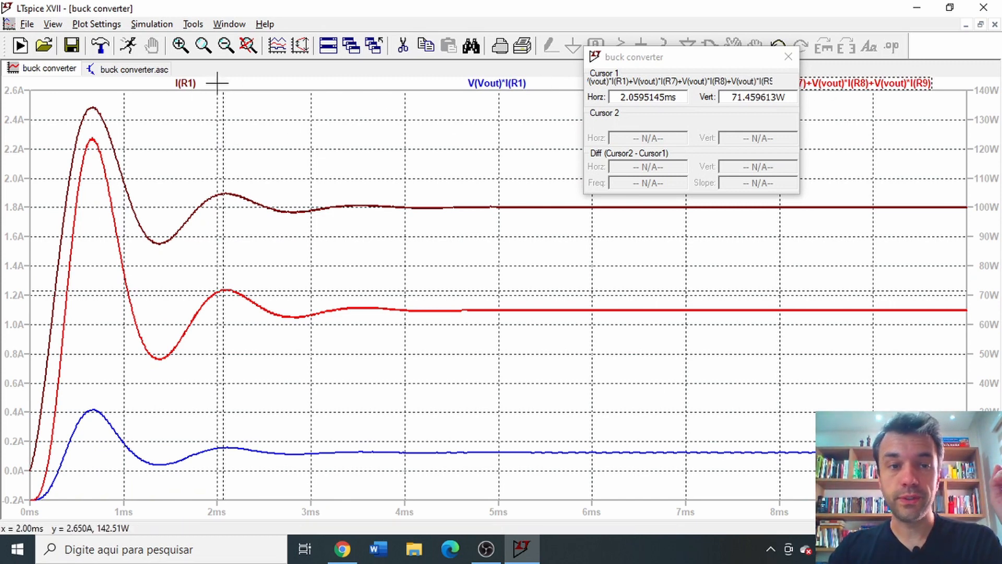
{"action": "left_click", "coordinate": [191, 83]}
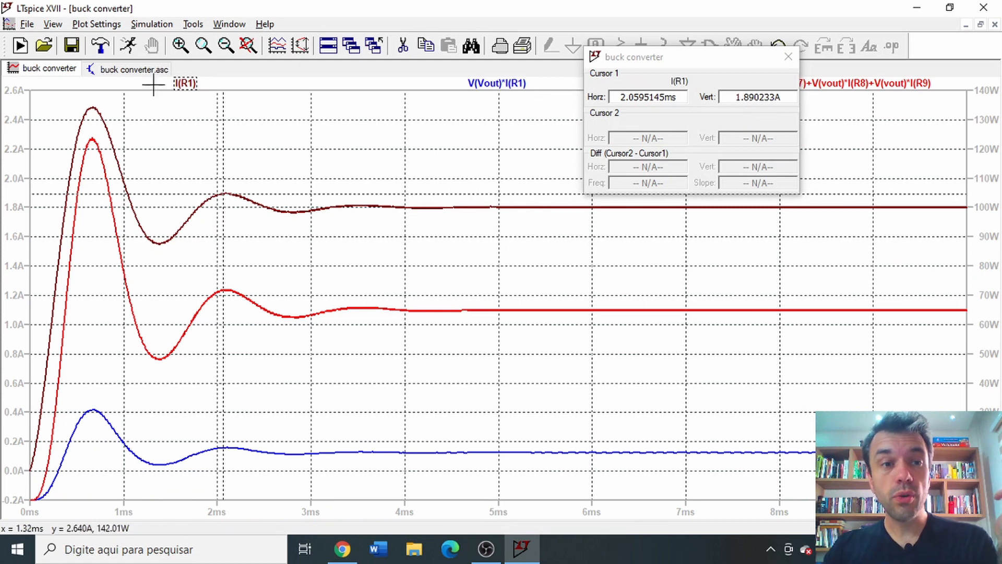
- Attach a second cursor to the I(R1) trace and move it to the first peak at about 0.67 ms
{"action": "left_click", "coordinate": [187, 84]}
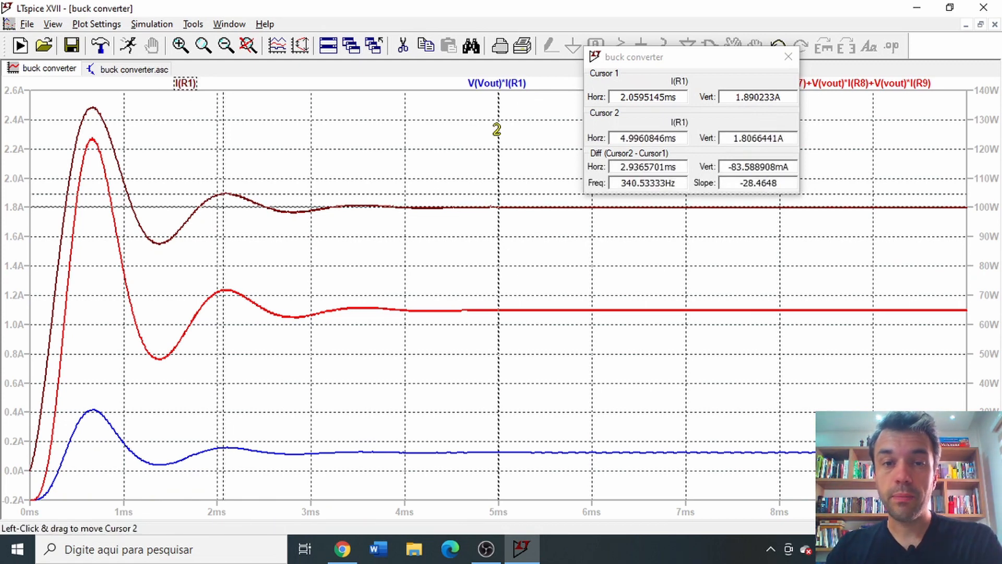
{"action": "left_click_drag", "start_coordinate": [496, 129], "coordinate": [459, 130]}
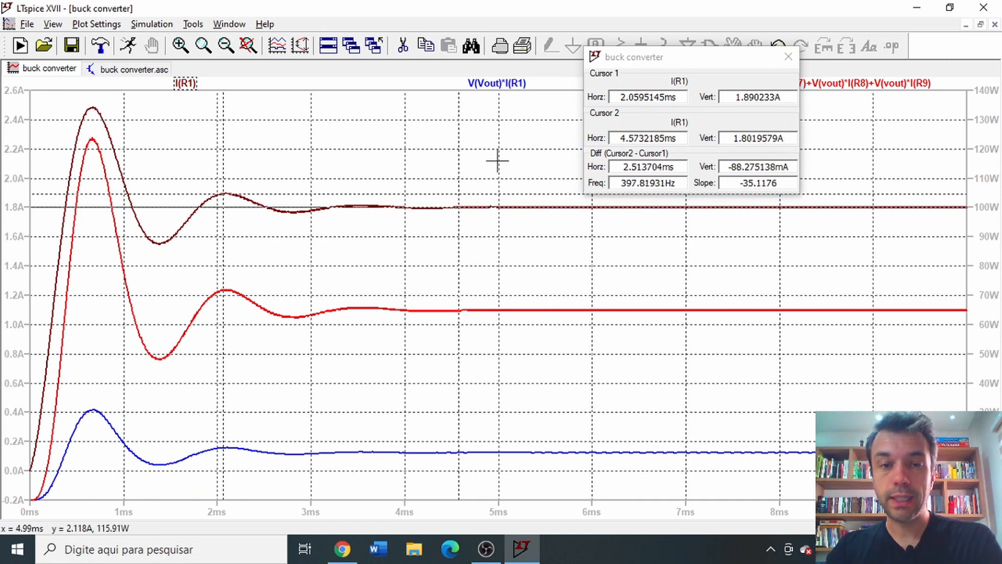
{"action": "left_click_drag", "start_coordinate": [457, 150], "coordinate": [289, 172]}
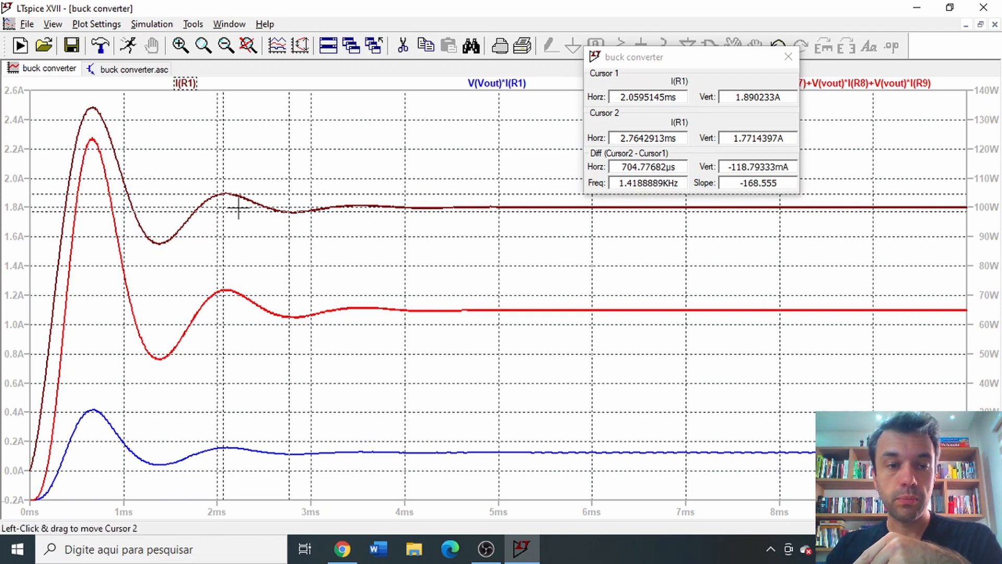
{"action": "left_click_drag", "start_coordinate": [286, 161], "coordinate": [93, 115]}
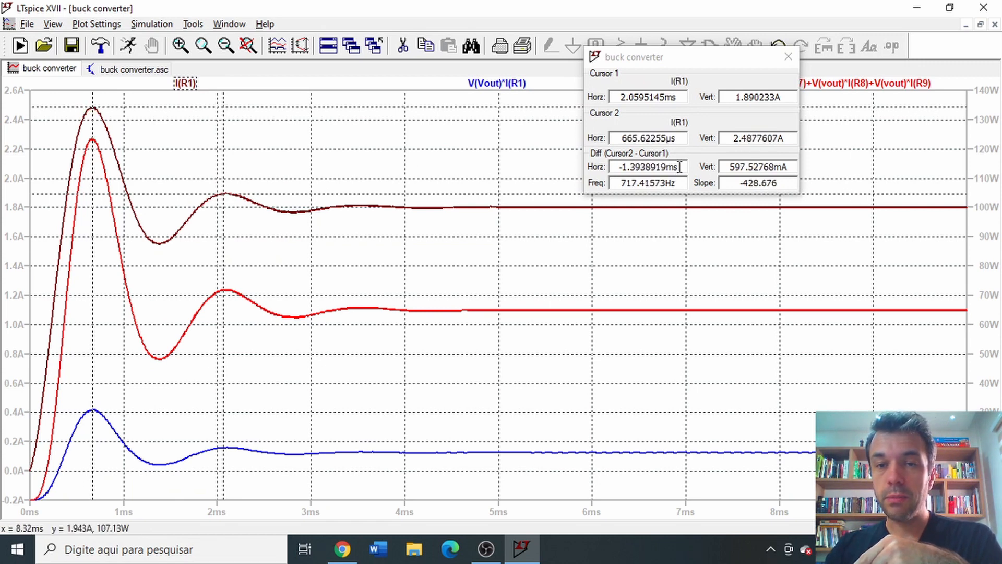
- Examine the horizontal, vertical and frequency differences between the two I(R1) cursors
{"action": "left_click_drag", "start_coordinate": [680, 167], "coordinate": [637, 167]}
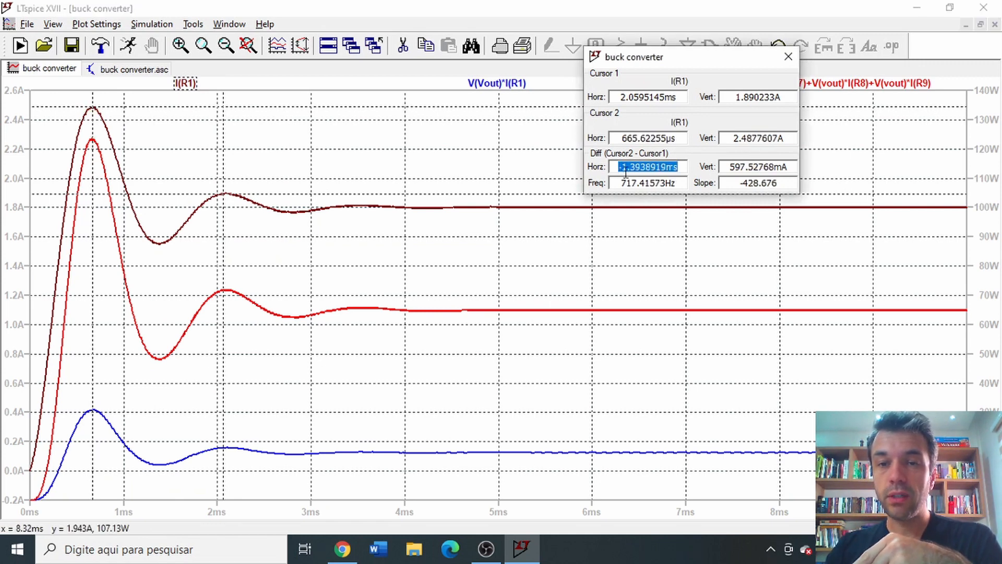
{"action": "left_click_drag", "start_coordinate": [790, 166], "coordinate": [726, 166]}
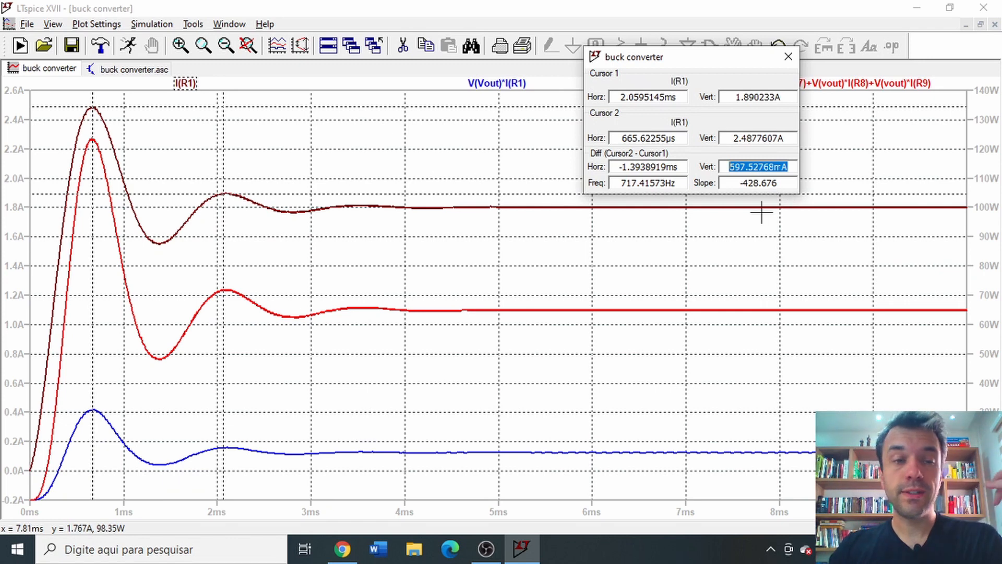
{"action": "left_click_drag", "start_coordinate": [680, 184], "coordinate": [618, 185]}
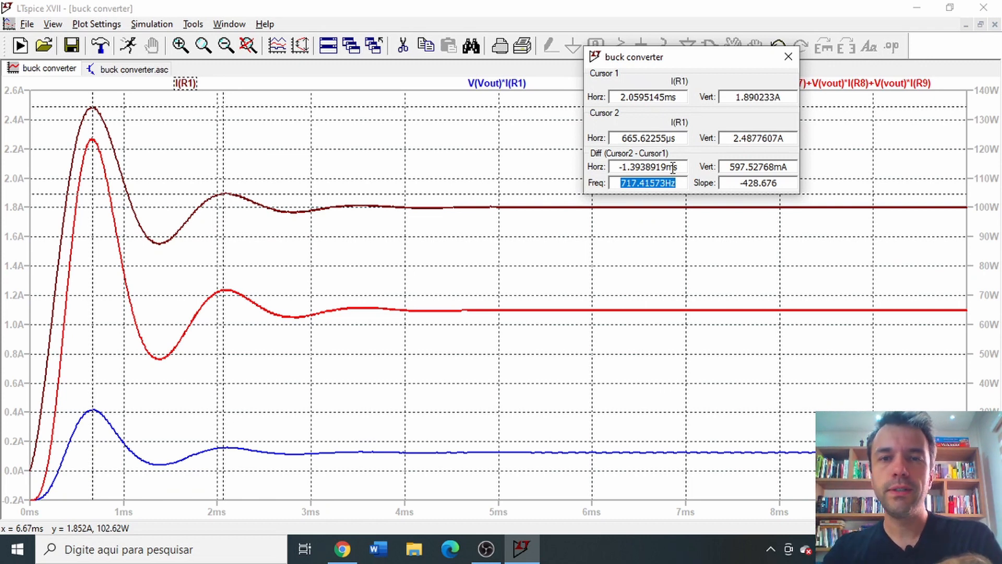
- Attach both cursors to the summed load power trace, place them at about 2.04 ms and 0.67 ms, and close the cursor readout
{"action": "left_click", "coordinate": [862, 86]}
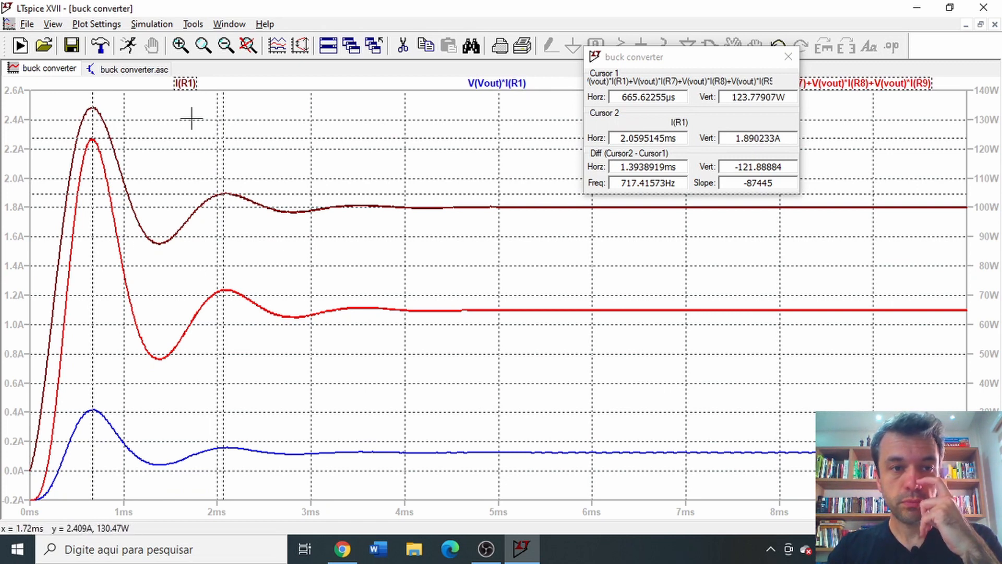
{"action": "mouse_move", "coordinate": [93, 109]}
{"action": "left_mouse_down"}
{"action": "mouse_move", "coordinate": [105, 110]}
{"action": "mouse_move", "coordinate": [94, 107]}
{"action": "left_mouse_up"}
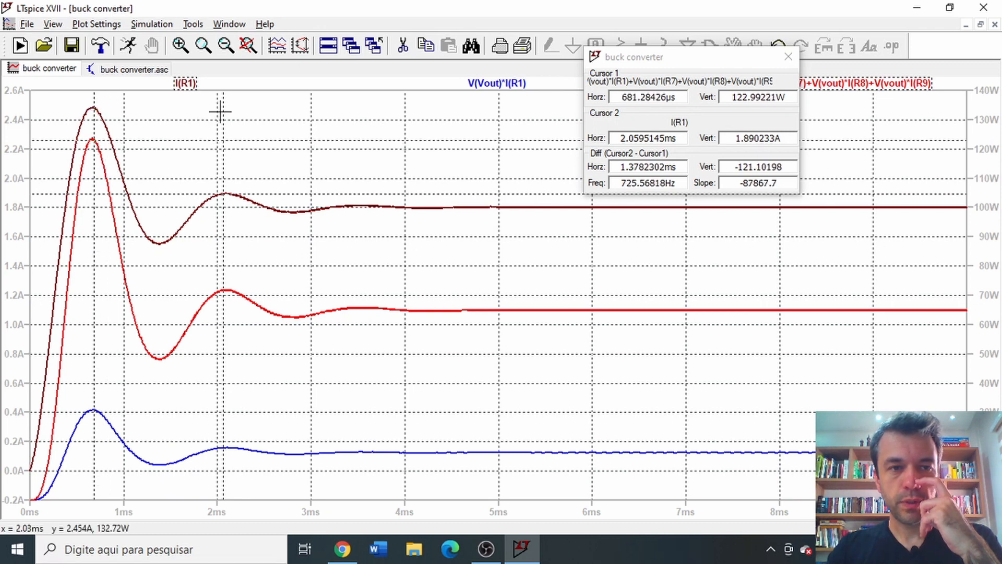
{"action": "left_click_drag", "start_coordinate": [223, 112], "coordinate": [226, 113]}
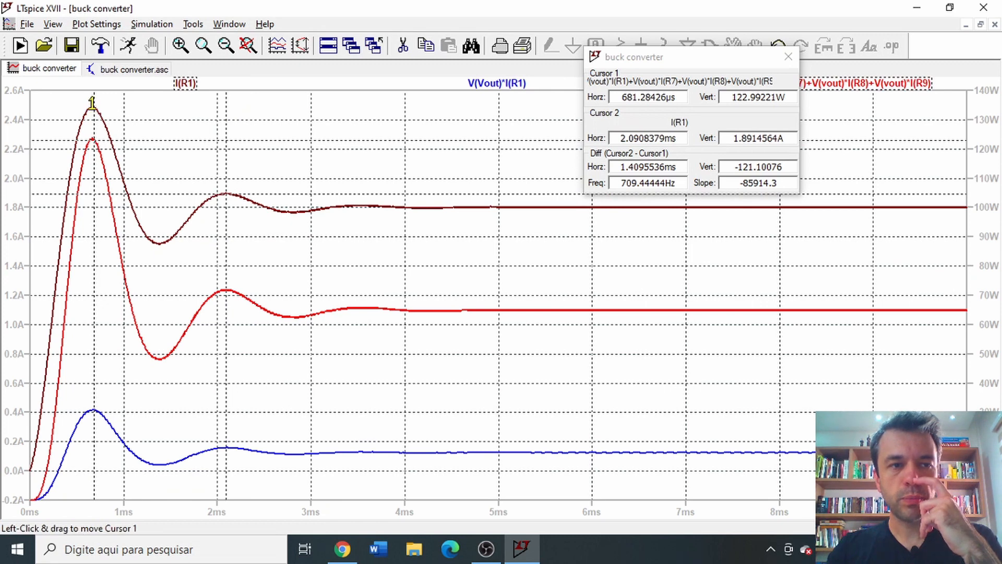
{"action": "left_click_drag", "start_coordinate": [93, 103], "coordinate": [91, 102]}
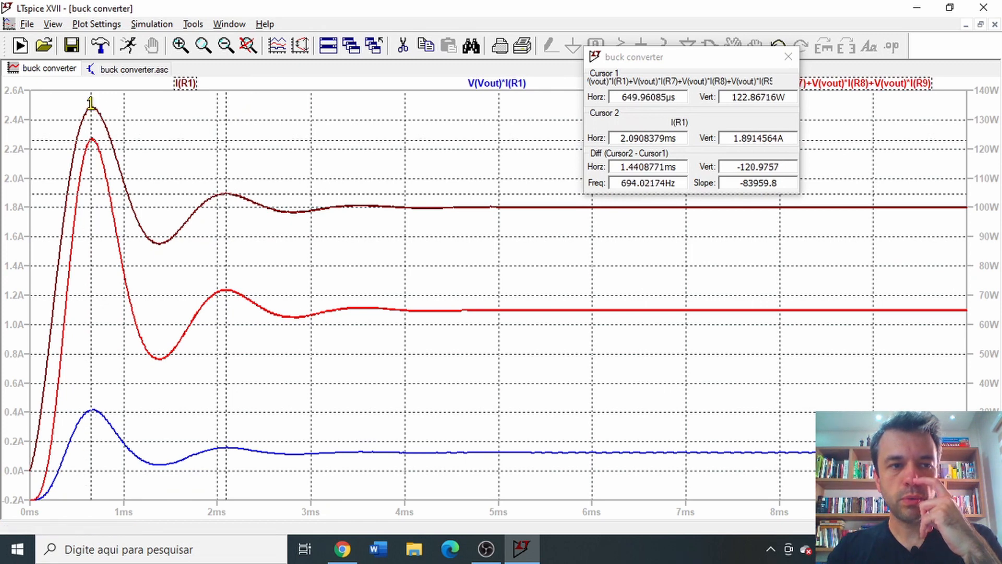
{"action": "left_click", "coordinate": [855, 84]}
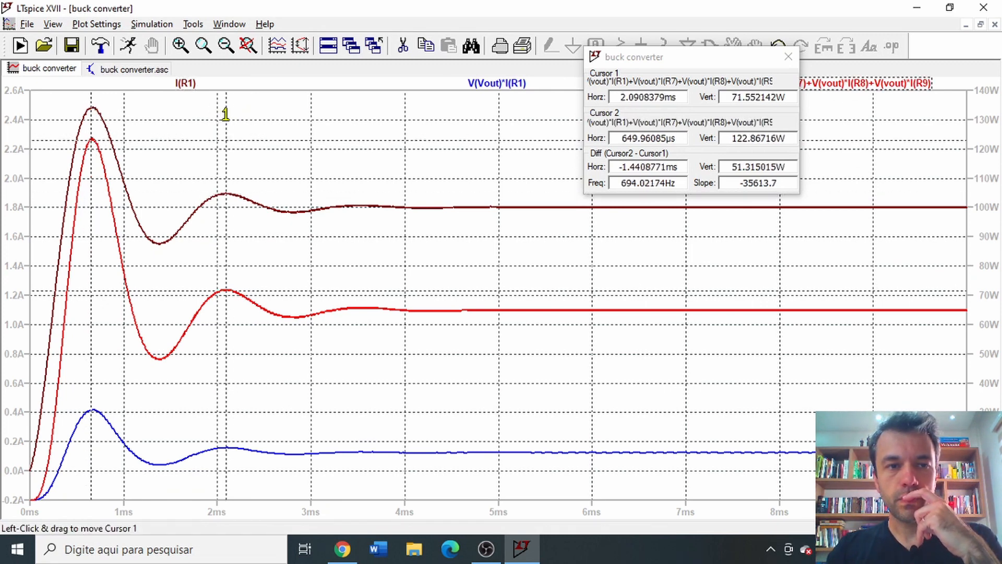
{"action": "left_click_drag", "start_coordinate": [224, 113], "coordinate": [220, 113]}
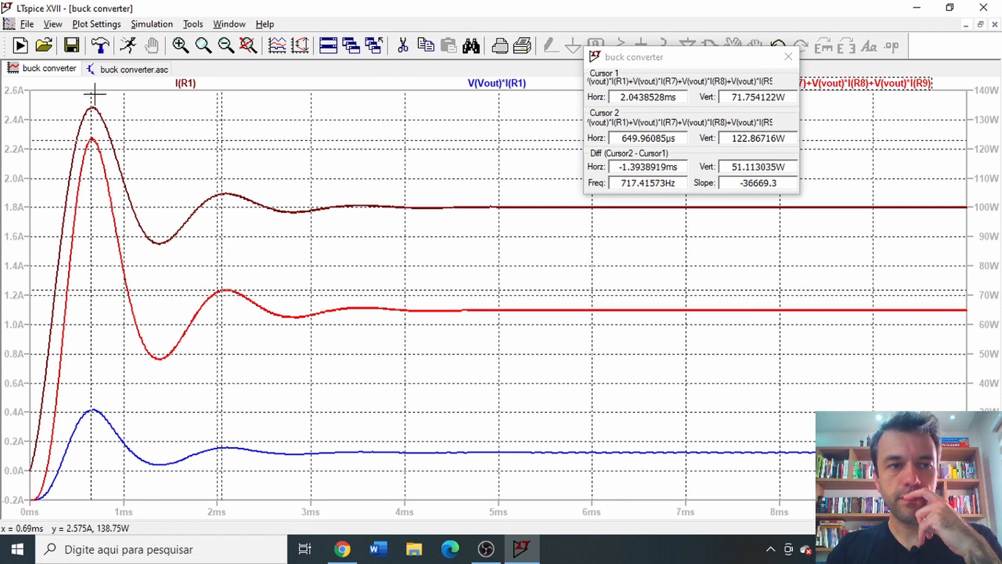
{"action": "left_click_drag", "start_coordinate": [91, 96], "coordinate": [93, 96]}
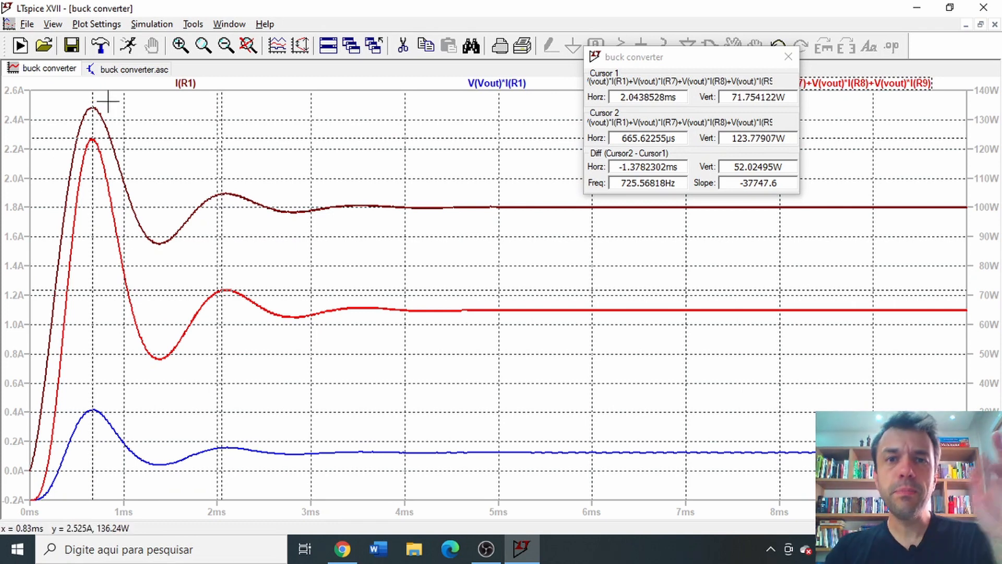
{"action": "left_click", "coordinate": [787, 59]}
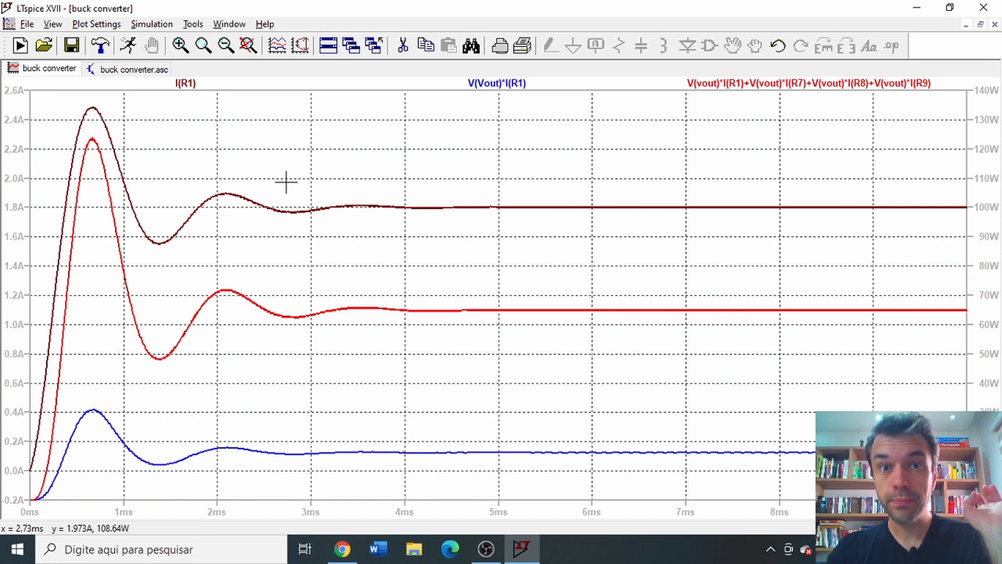
- Attach two cursors to the I(R1) trace, moving the first to about 4.44 ms and the second to about 4 ms
{"action": "left_click", "coordinate": [189, 84]}
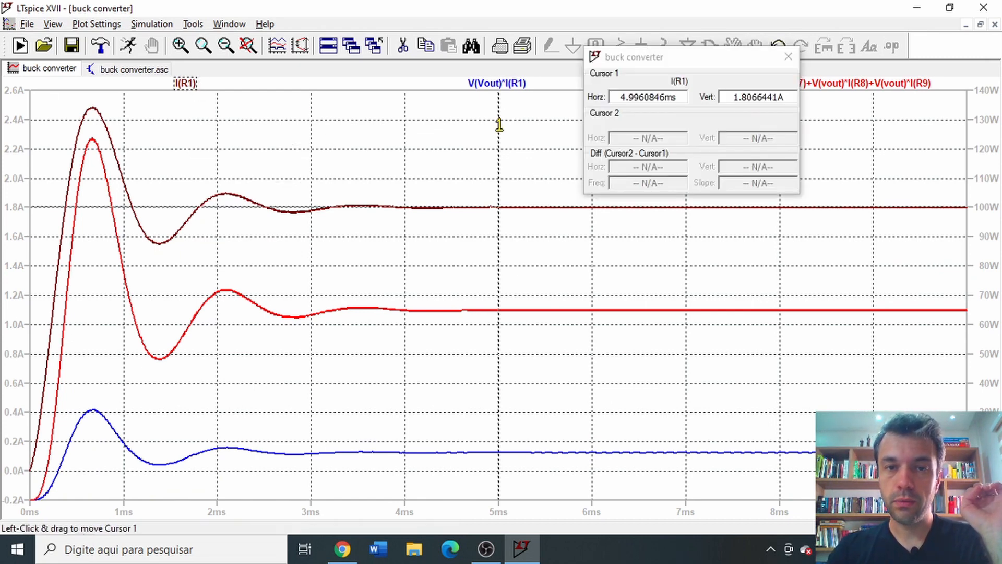
{"action": "left_click_drag", "start_coordinate": [499, 124], "coordinate": [446, 112]}
{"action": "left_click", "coordinate": [187, 83]}
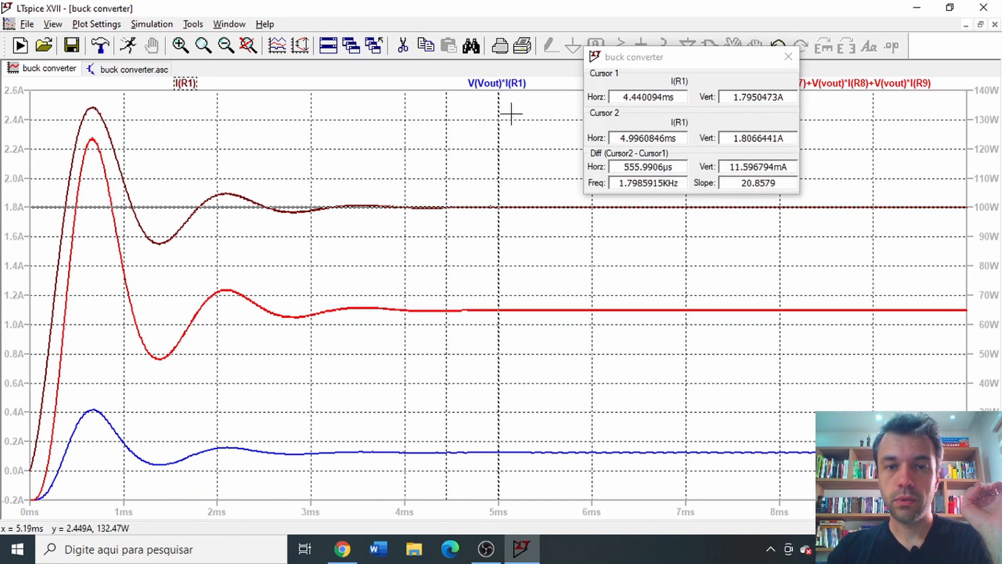
{"action": "left_click_drag", "start_coordinate": [499, 114], "coordinate": [406, 114]}
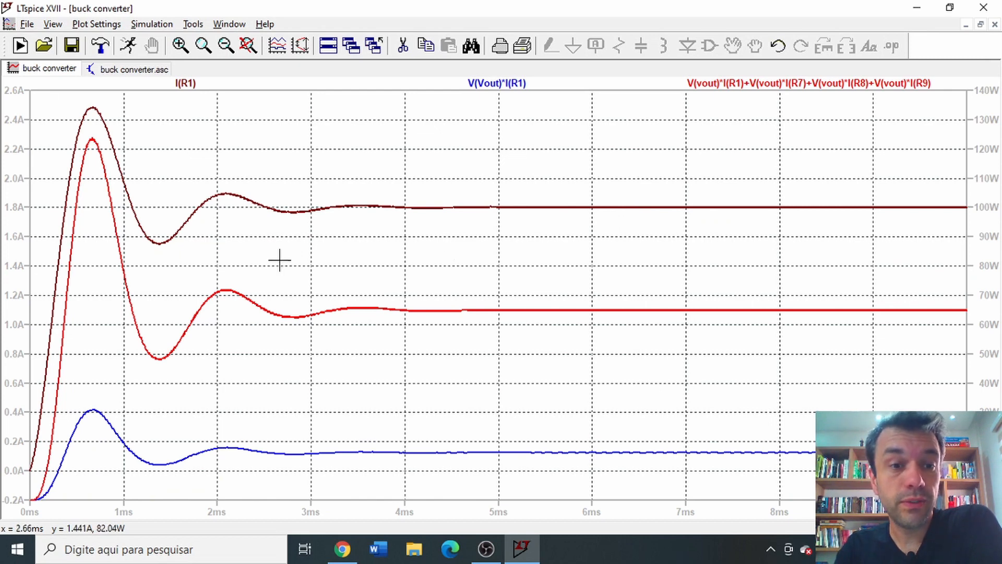
- Draw an arrow annotation pointing away from the second I(R1) peak and delete it
{"action": "right_click", "coordinate": [246, 225]}
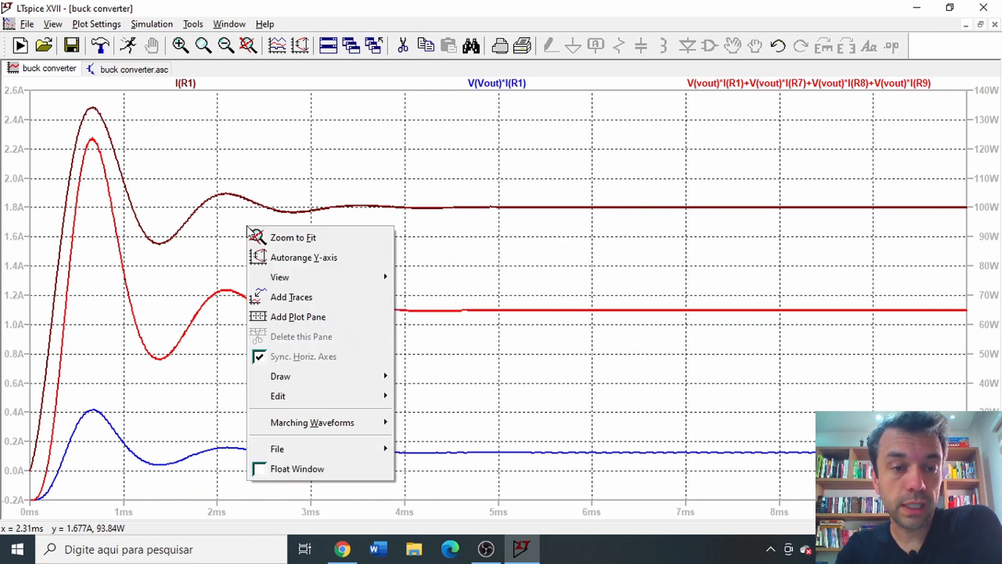
{"action": "mouse_move", "coordinate": [304, 280]}
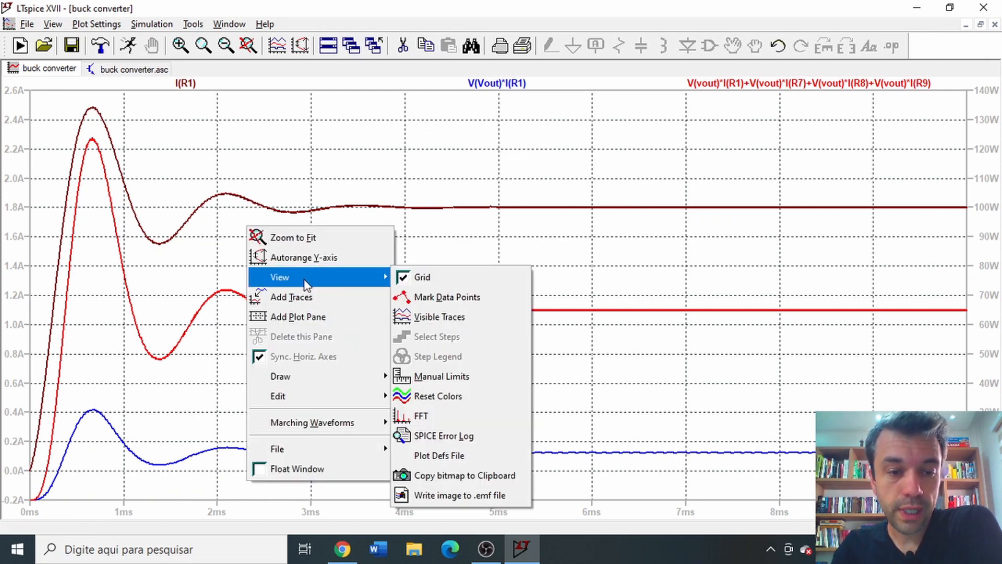
{"action": "mouse_move", "coordinate": [325, 374]}
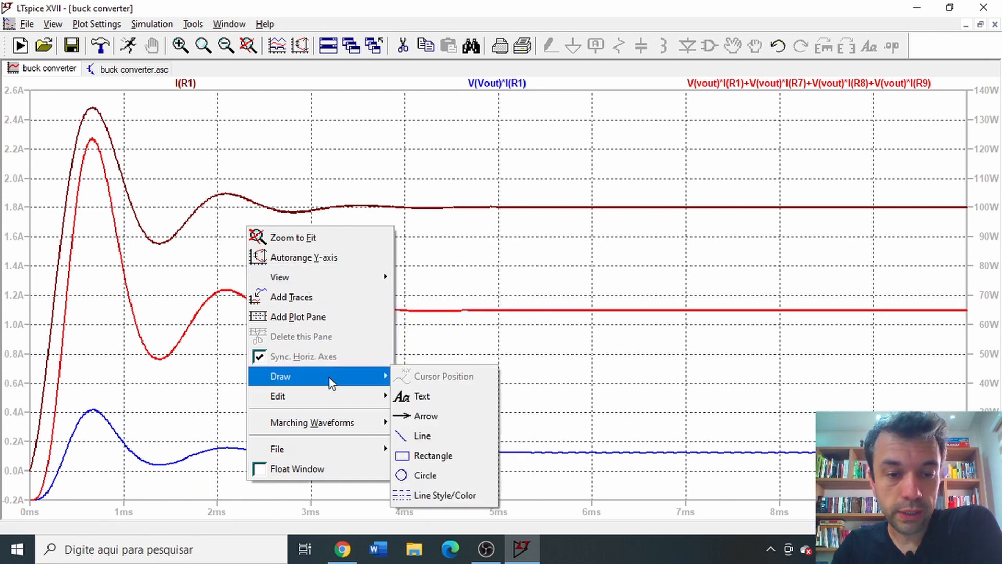
{"action": "left_click", "coordinate": [428, 416]}
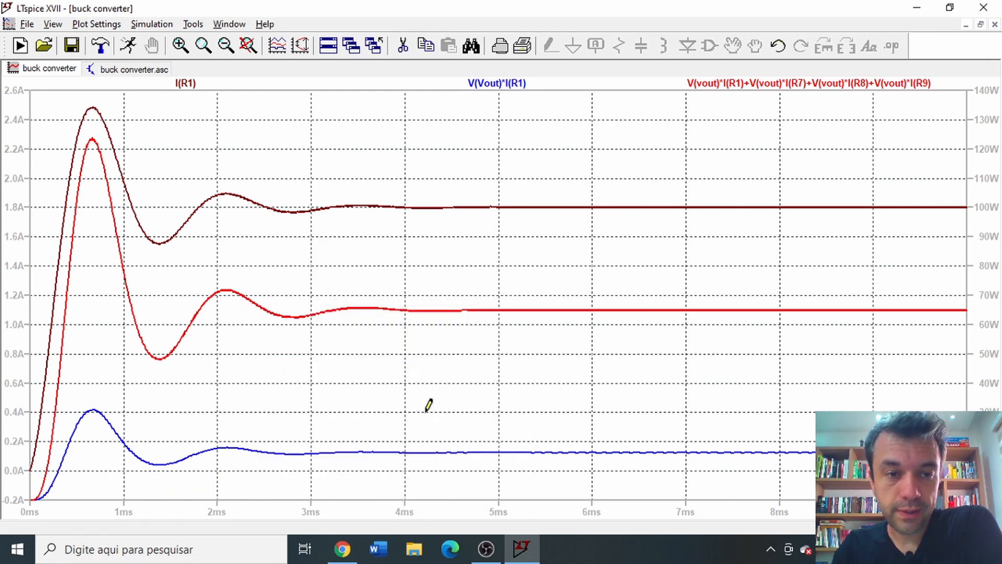
{"action": "left_click", "coordinate": [231, 188]}
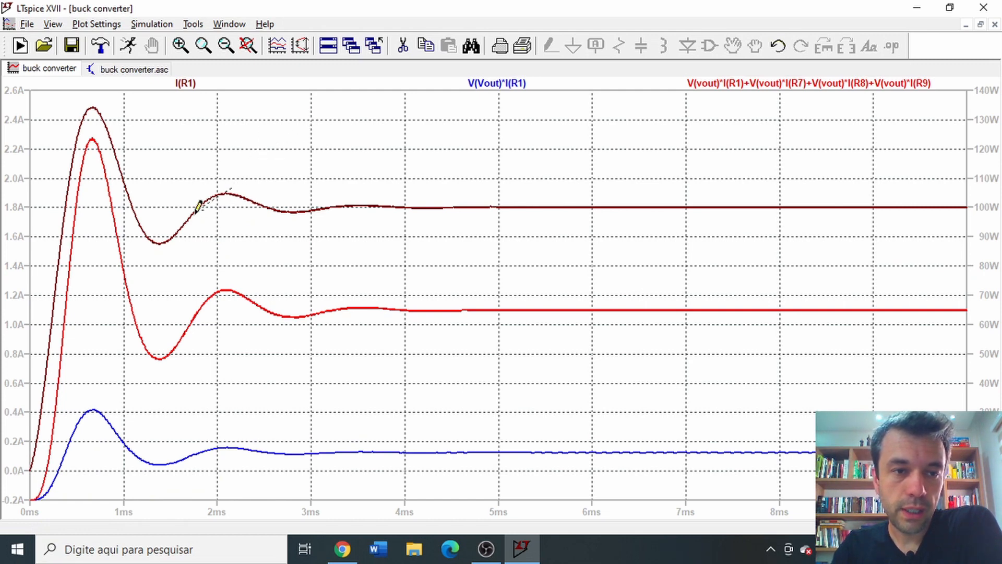
{"action": "left_click", "coordinate": [282, 134]}
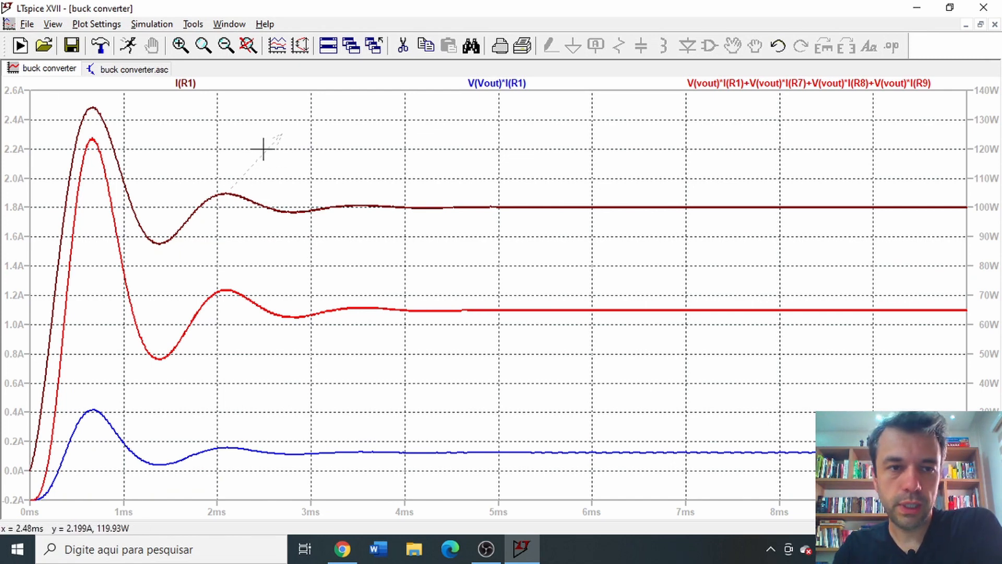
{"action": "right_click", "coordinate": [276, 152]}
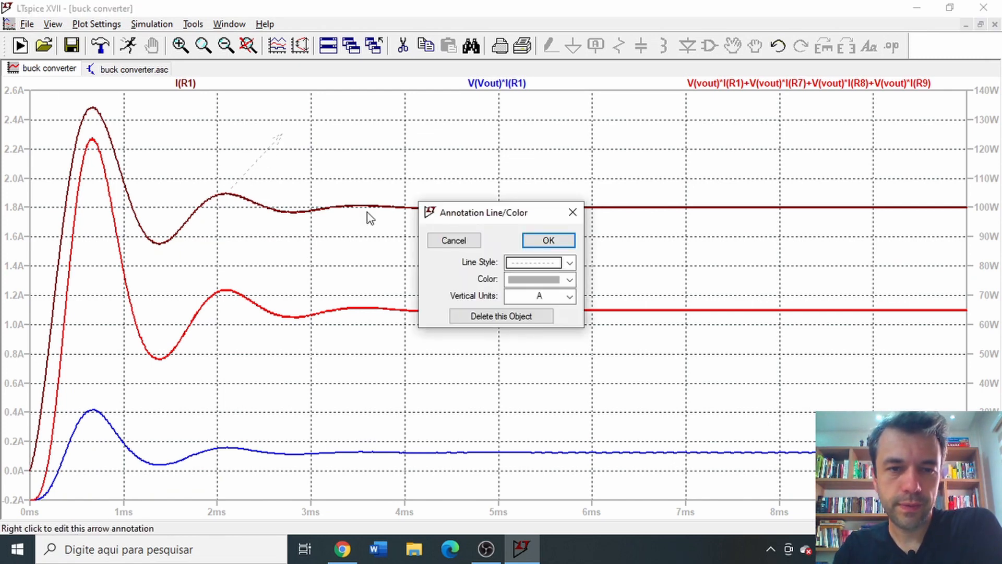
{"action": "left_click", "coordinate": [500, 315]}
- Draw an arrow annotation from about 2.7 ms, 2.3 A down to the second I(R1) peak at about 2.1 ms
{"action": "right_click", "coordinate": [243, 156]}
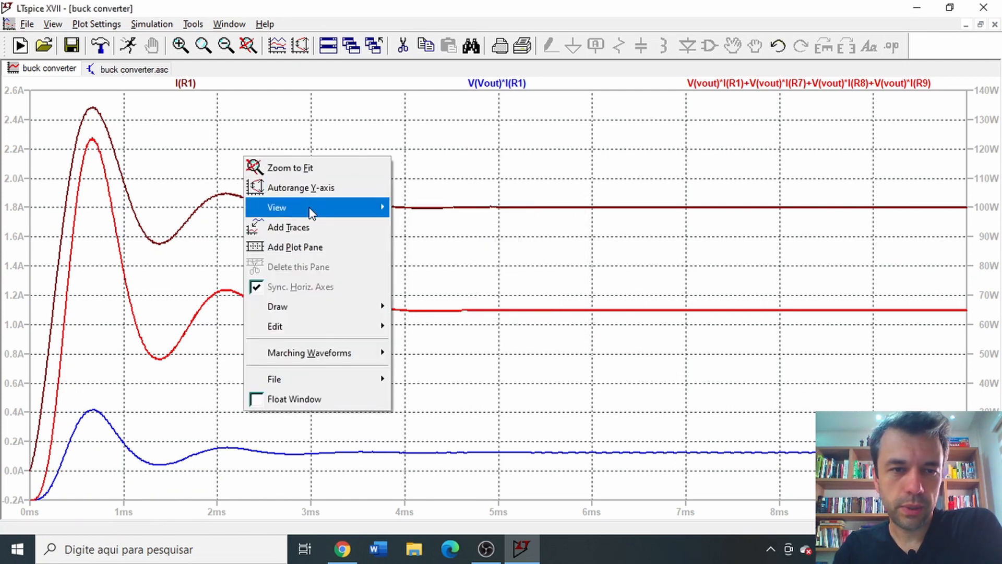
{"action": "mouse_move", "coordinate": [345, 308]}
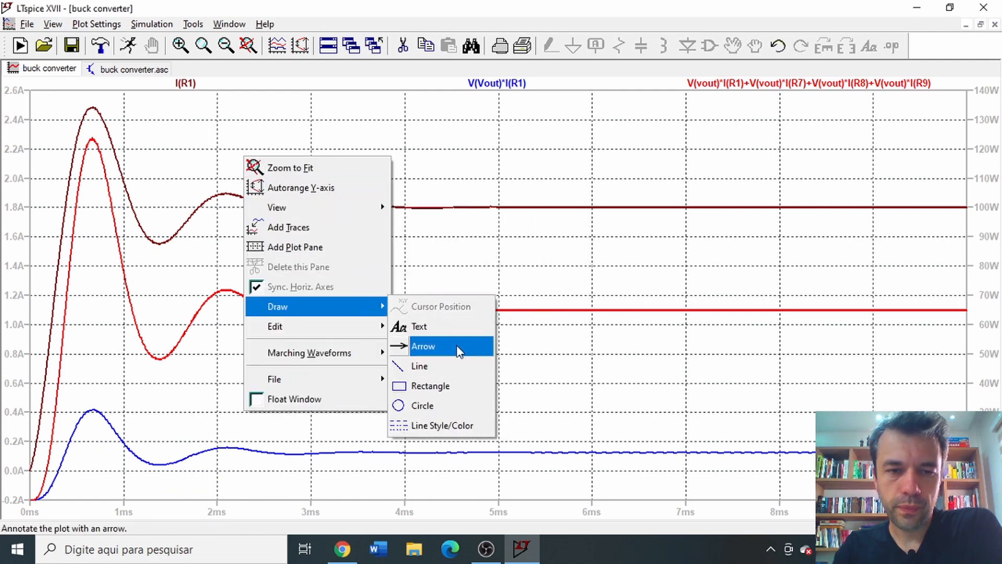
{"action": "left_click", "coordinate": [438, 346]}
{"action": "left_click", "coordinate": [286, 128]}
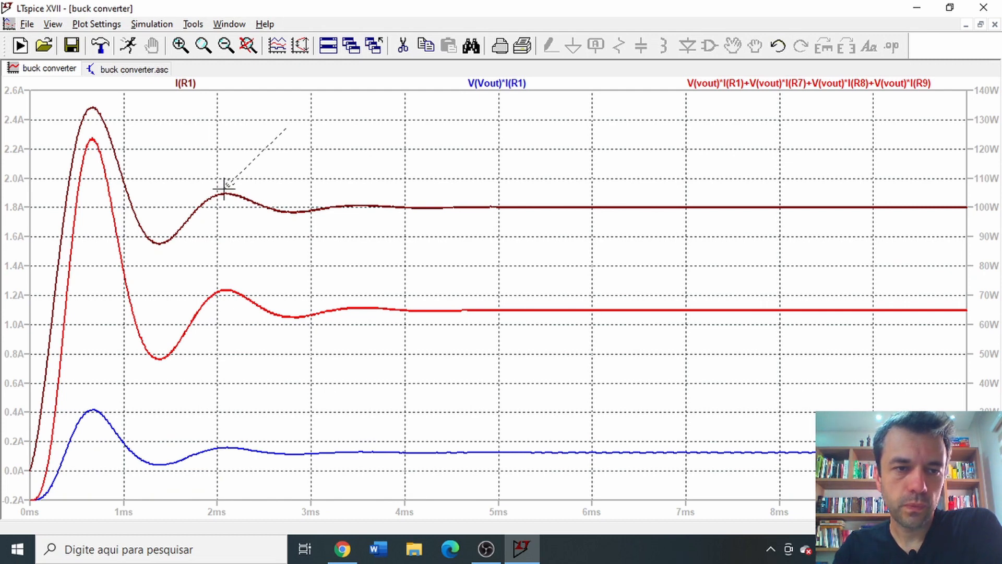
{"action": "left_click", "coordinate": [225, 188]}
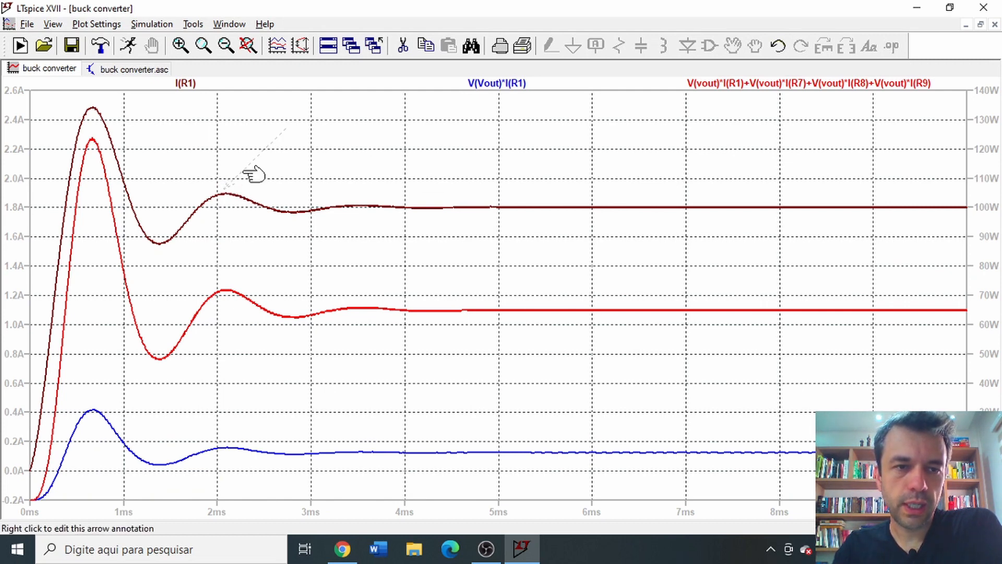
- Give the arrow at the second I(R1) peak a solid line style and dark yellow color
{"action": "right_click", "coordinate": [243, 171]}
{"action": "left_click", "coordinate": [568, 262]}
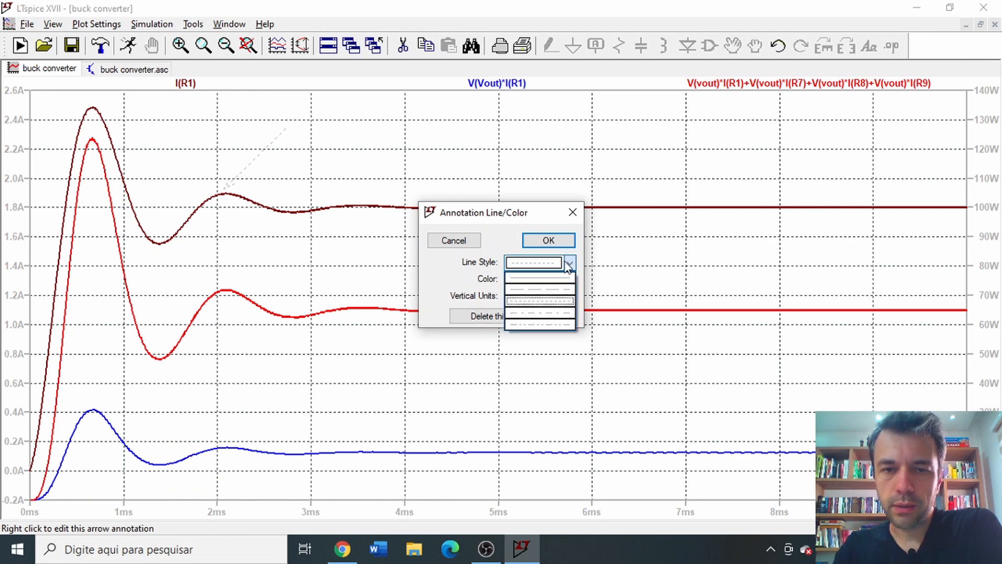
{"action": "left_click", "coordinate": [552, 277]}
{"action": "left_click", "coordinate": [569, 279]}
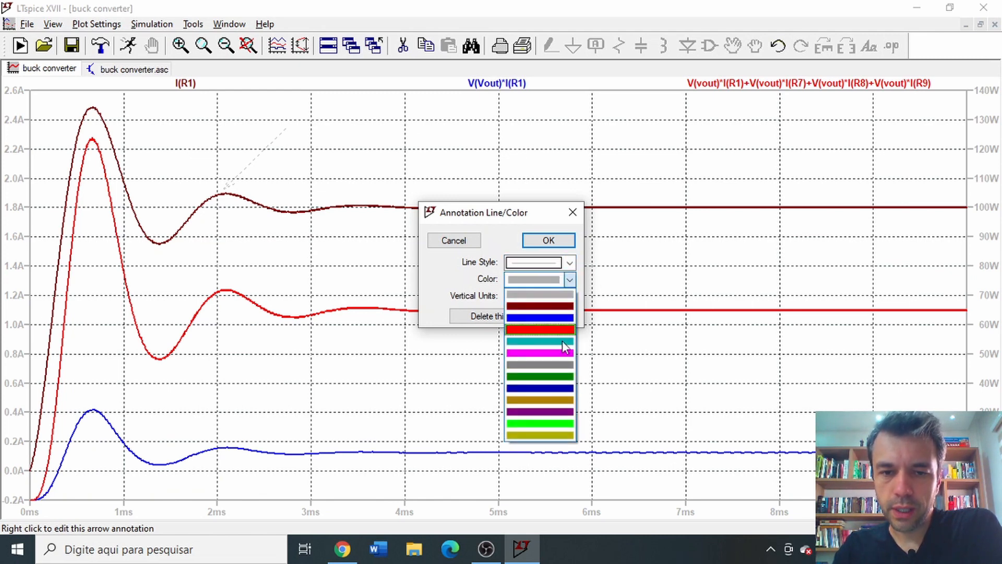
{"action": "left_click", "coordinate": [559, 435]}
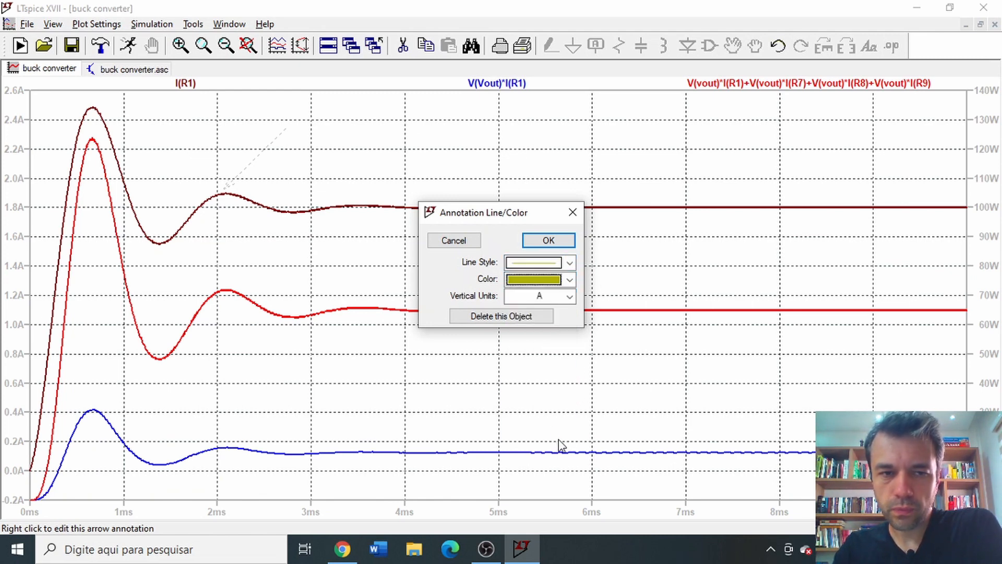
{"action": "left_click", "coordinate": [540, 240]}
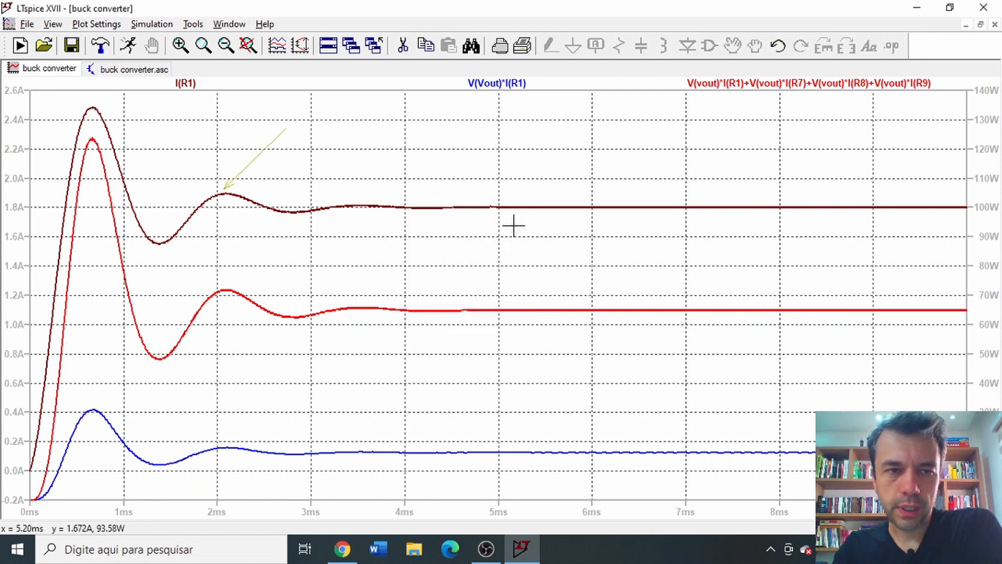
- Check the vertical unit options for the arrow annotation at the second I(R1) peak
{"action": "right_click", "coordinate": [267, 152]}
{"action": "left_click", "coordinate": [552, 296]}
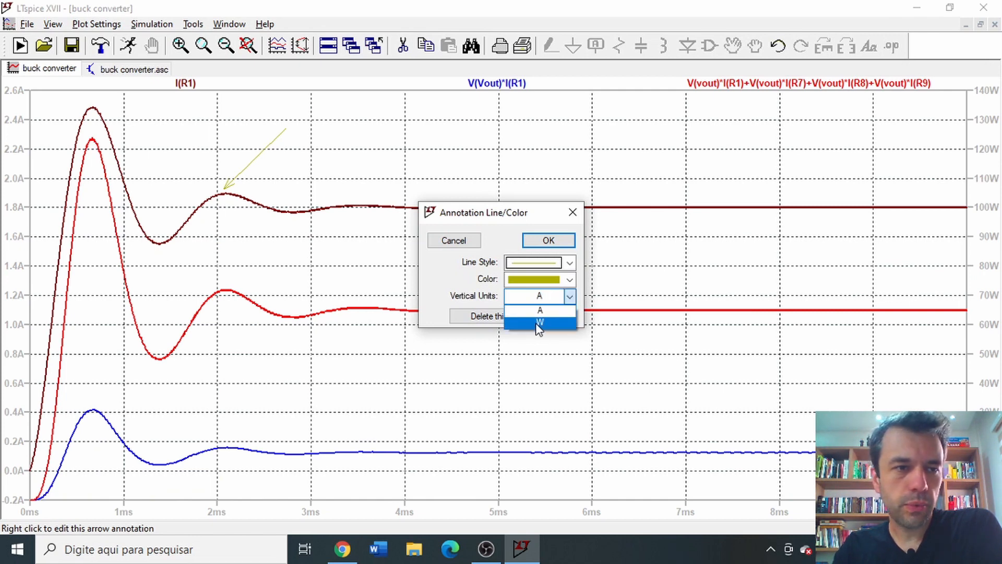
{"action": "left_click", "coordinate": [490, 252]}
{"action": "left_click", "coordinate": [548, 238]}
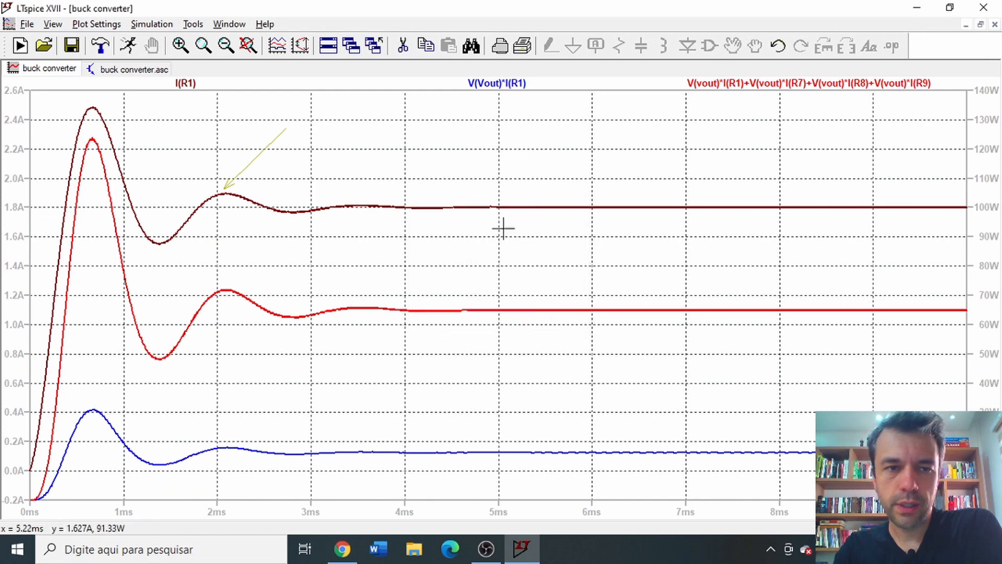
- Add the text annotation "Pico de corrente" at the tail of the arrow, at about 2.8 ms, 2.4 A
{"action": "right_click", "coordinate": [300, 136]}
{"action": "mouse_move", "coordinate": [374, 194]}
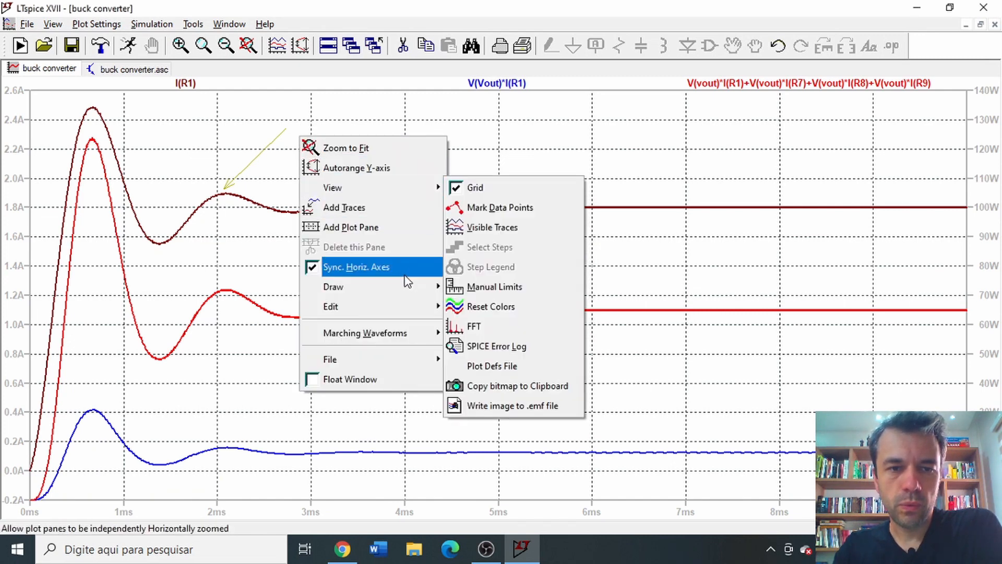
{"action": "mouse_move", "coordinate": [406, 284]}
{"action": "left_click", "coordinate": [519, 302]}
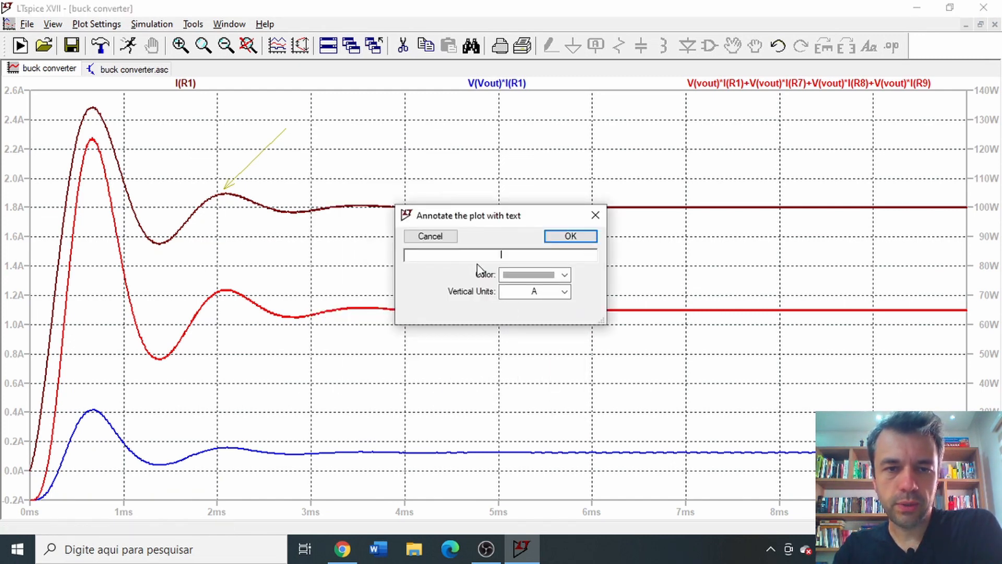
{"action": "type", "text": "Pic"}
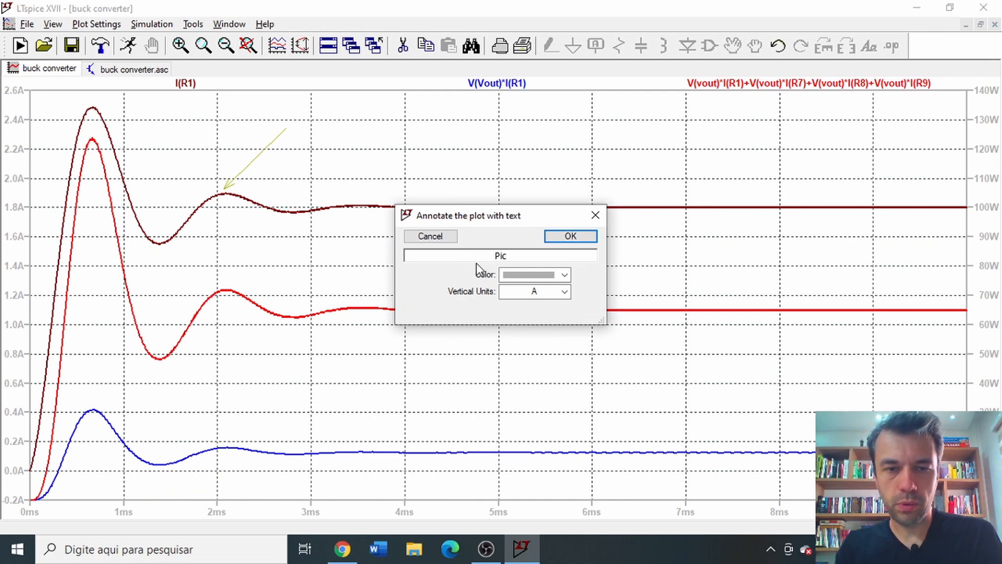
{"action": "type", "text": "o de corrente"}
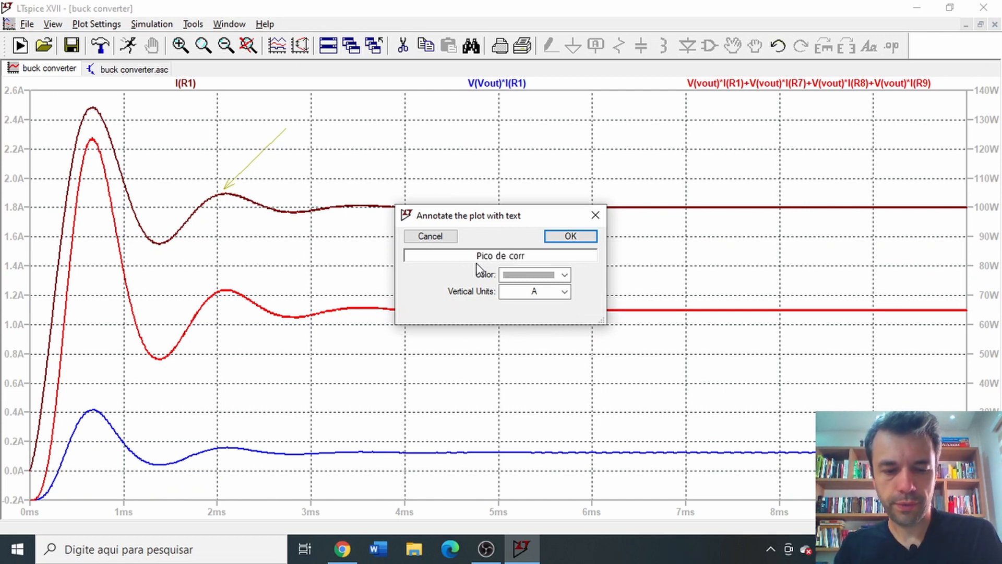
{"action": "left_click", "coordinate": [550, 237]}
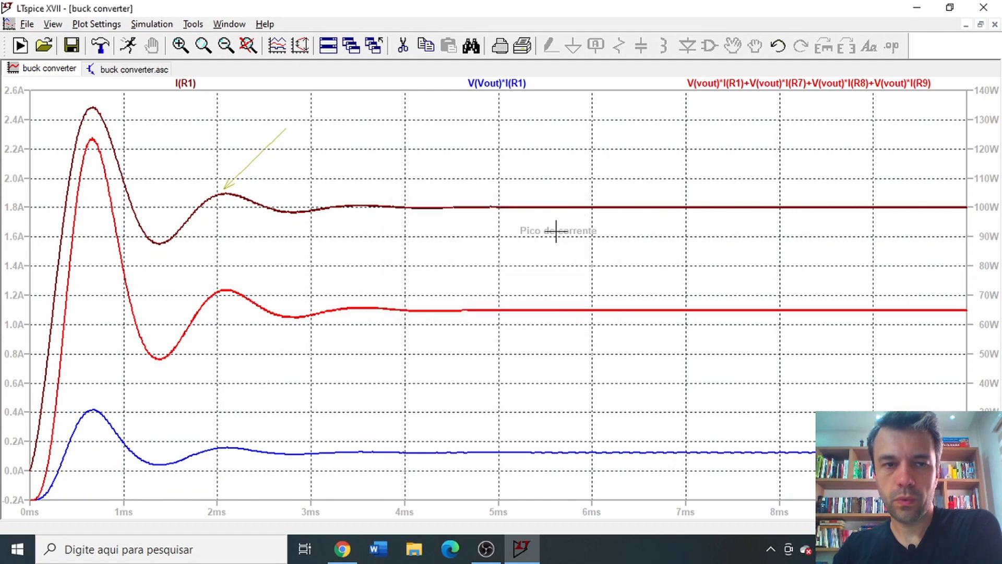
{"action": "left_click", "coordinate": [291, 124]}
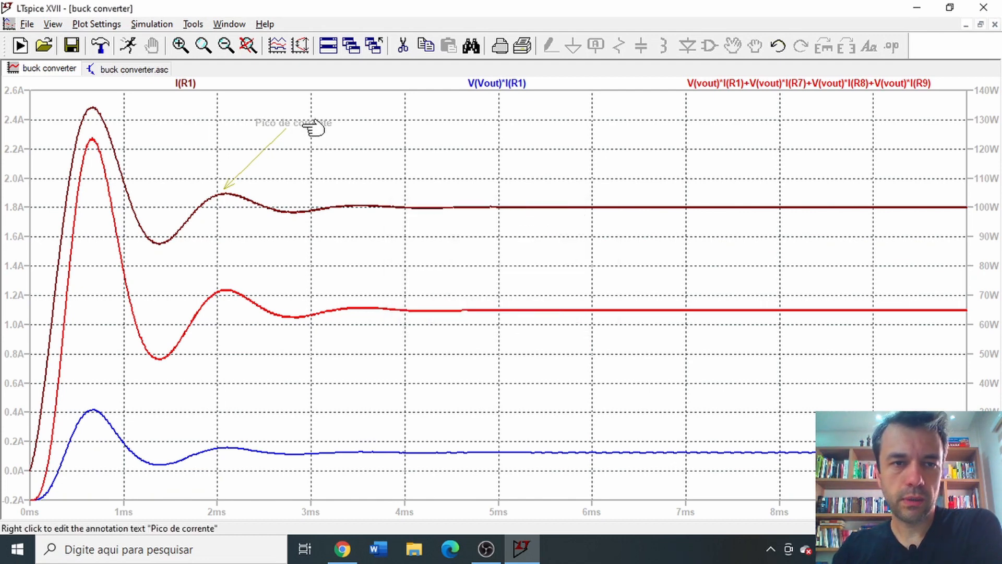
- Set the color of the "Pico de corrente" text to the same dark yellow as the arrow
{"action": "right_click", "coordinate": [314, 127]}
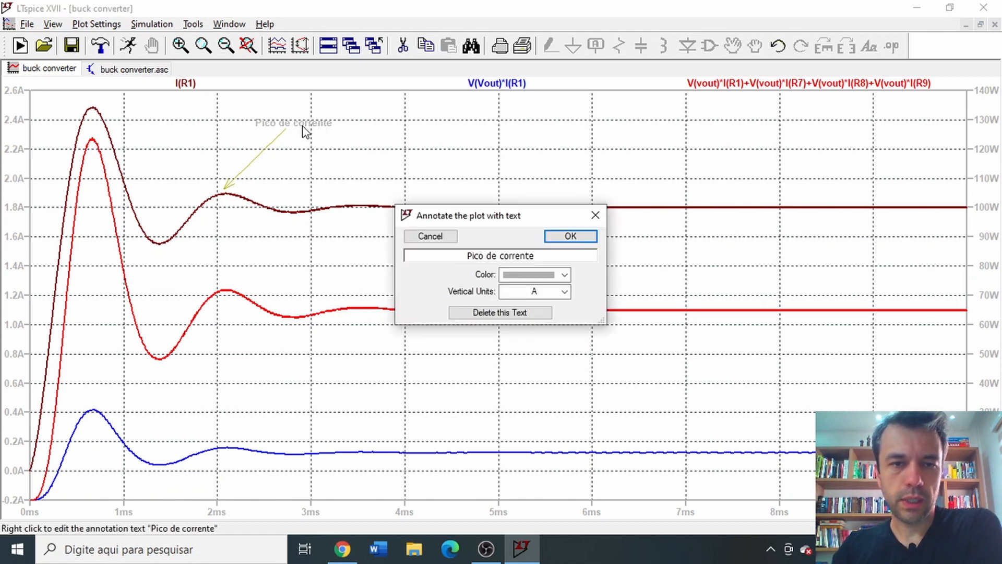
{"action": "left_click", "coordinate": [524, 281]}
{"action": "left_click", "coordinate": [538, 419]}
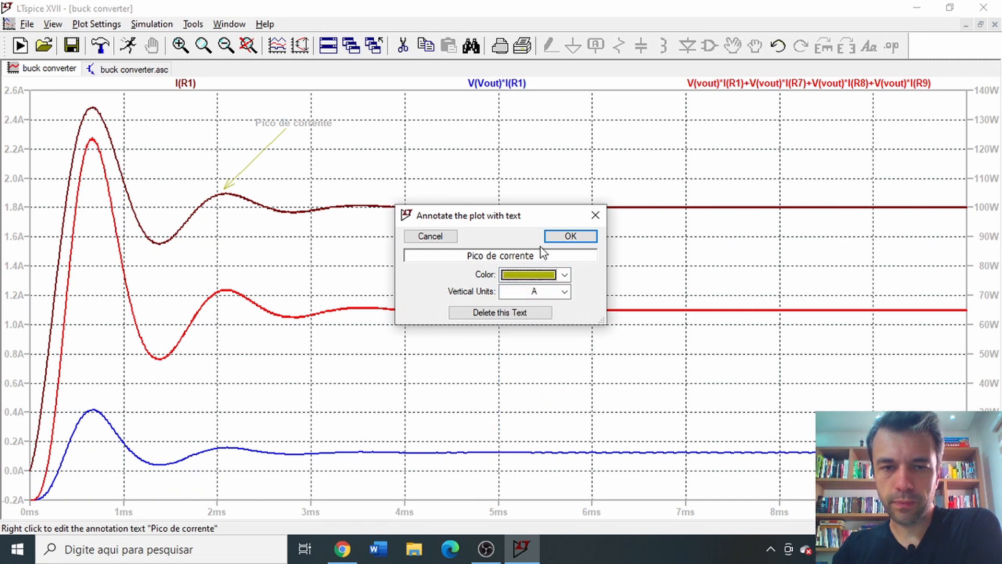
{"action": "left_click", "coordinate": [558, 237]}
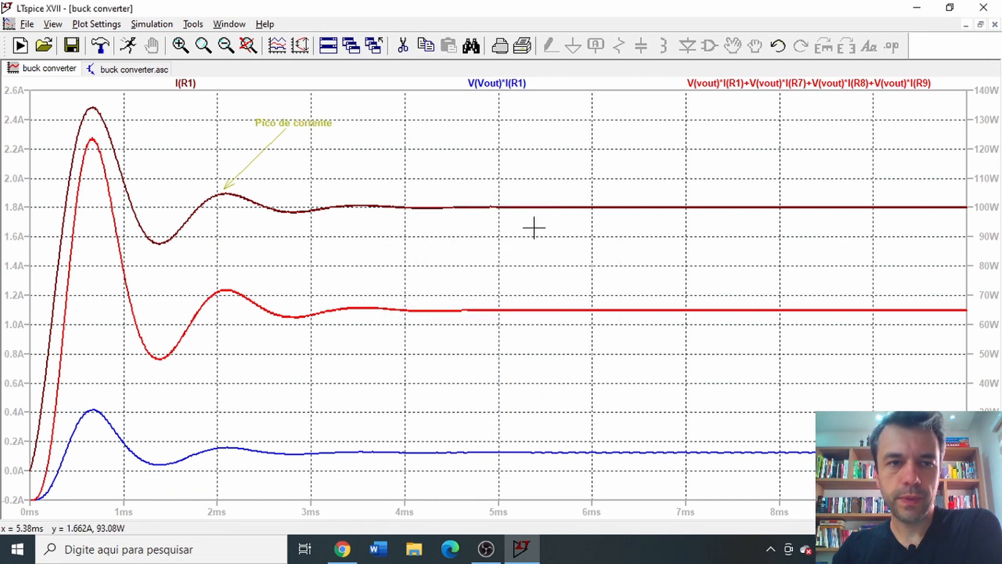
{"action": "right_click", "coordinate": [296, 127]}
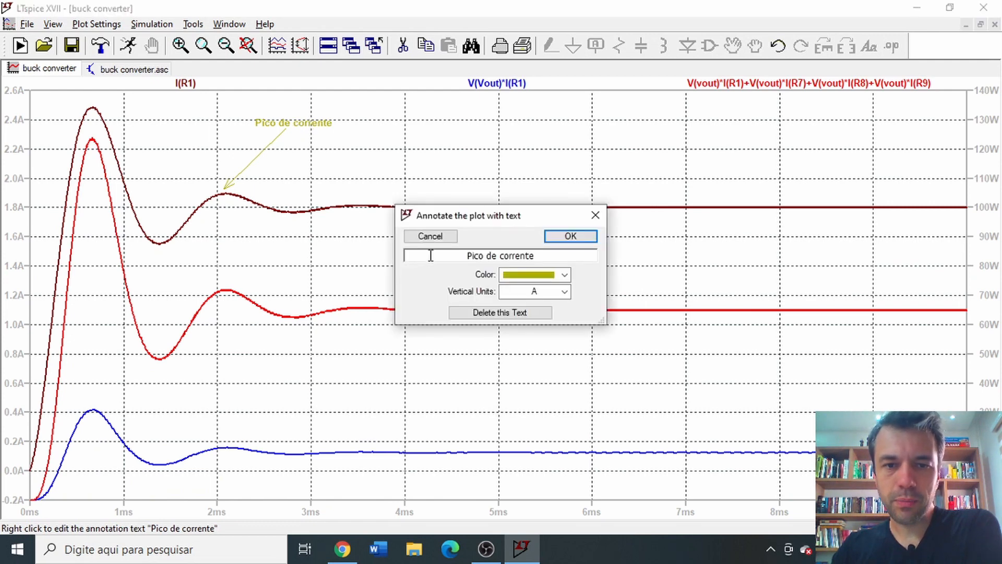
{"action": "left_click", "coordinate": [568, 236]}
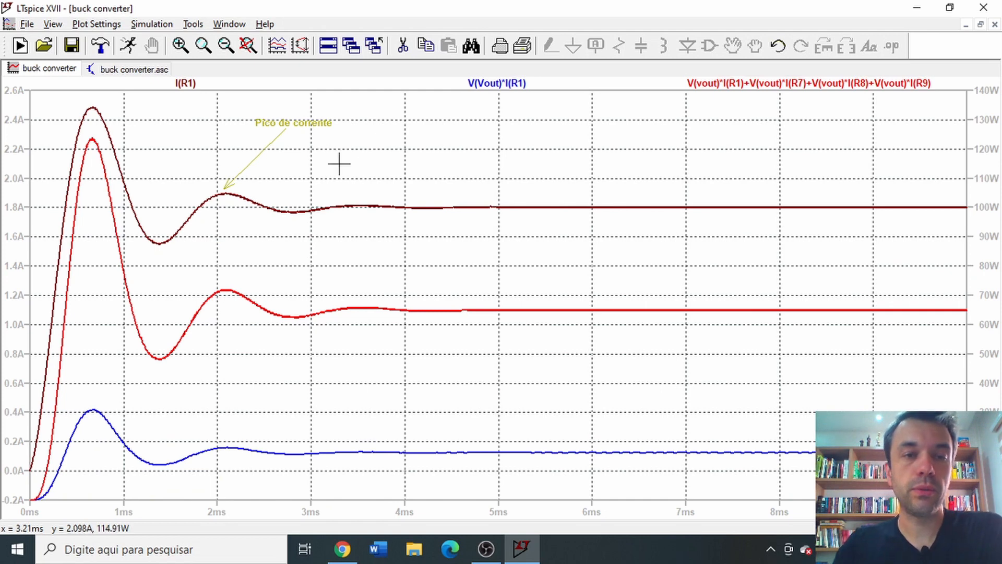
- Turn off the grid in the waveform plot
{"action": "right_click", "coordinate": [367, 151]}
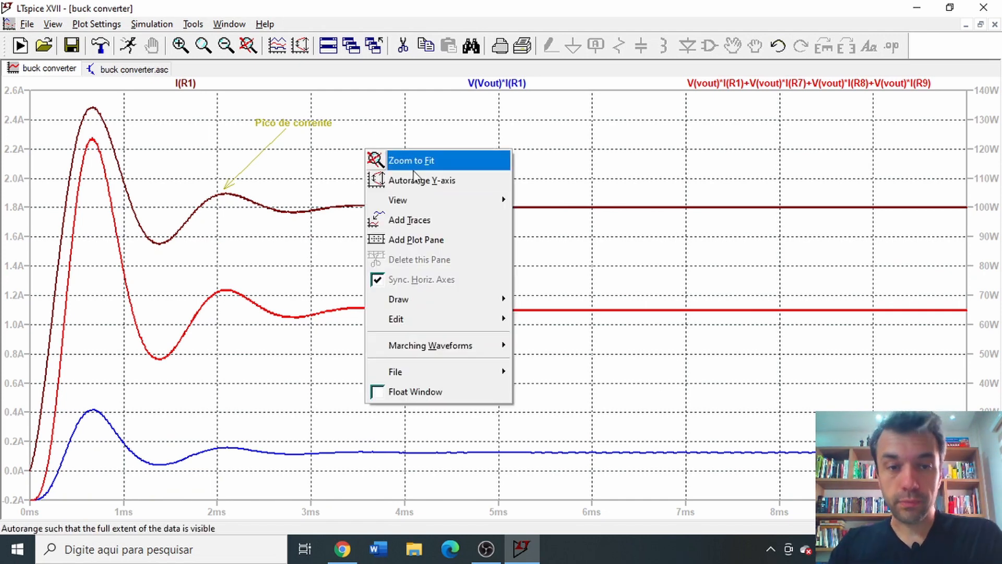
{"action": "mouse_move", "coordinate": [475, 200]}
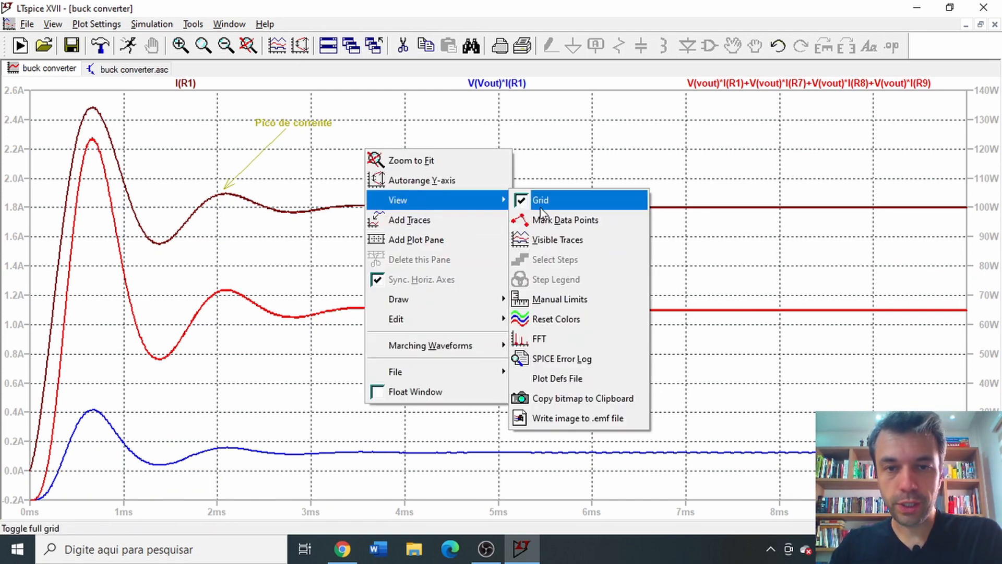
{"action": "left_click", "coordinate": [590, 198]}
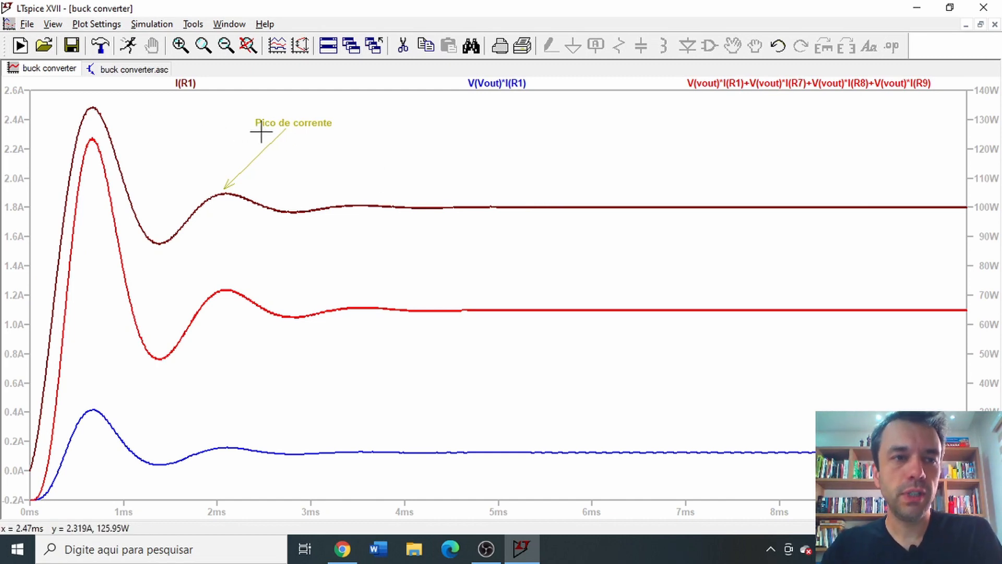
- Copy the plot to the clipboard as a bitmap and paste it into a blank image in a maximized Paint window
{"action": "right_click", "coordinate": [382, 155]}
{"action": "mouse_move", "coordinate": [449, 212]}
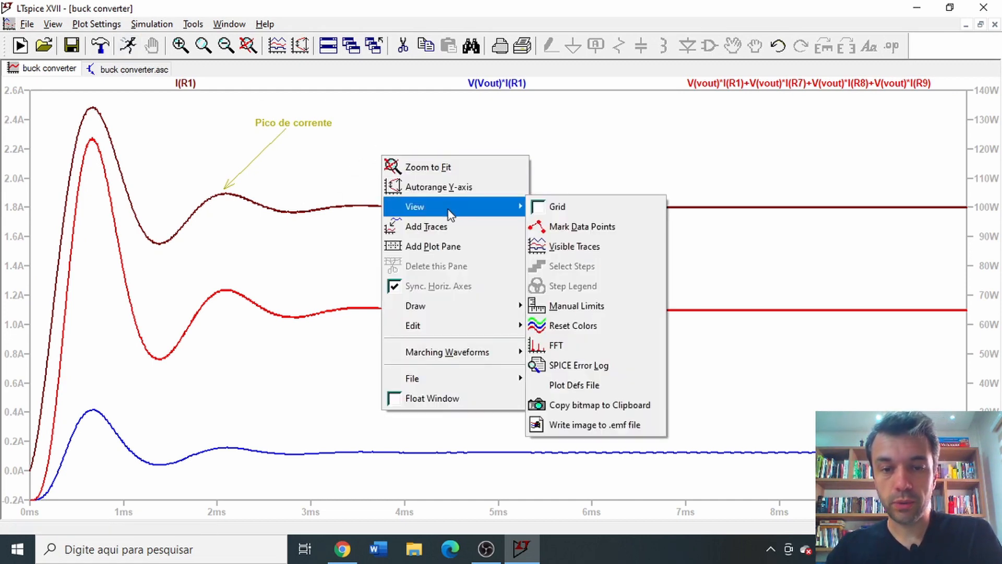
{"action": "left_click", "coordinate": [587, 411]}
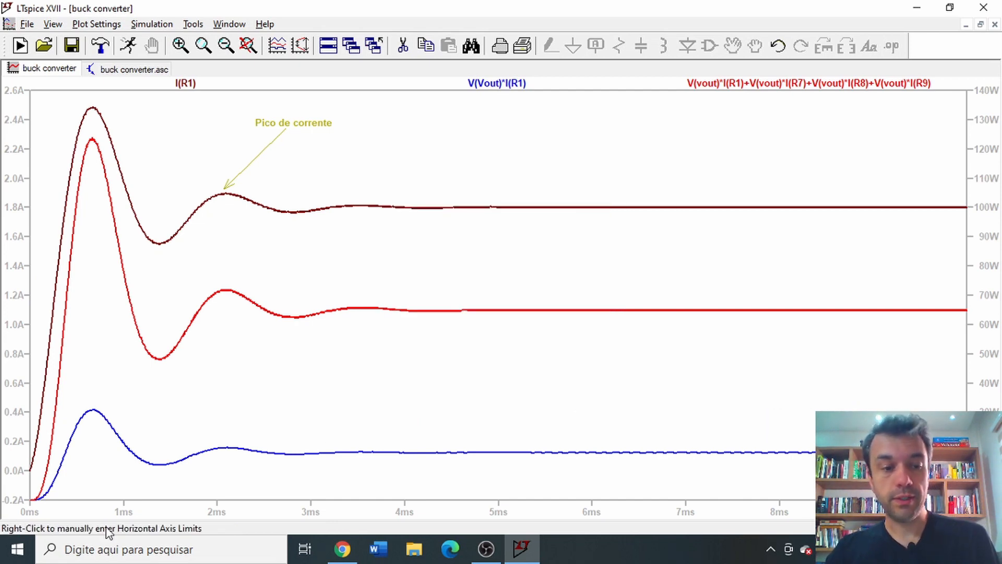
{"action": "left_click", "coordinate": [104, 559]}
{"action": "type", "text": "paint"}
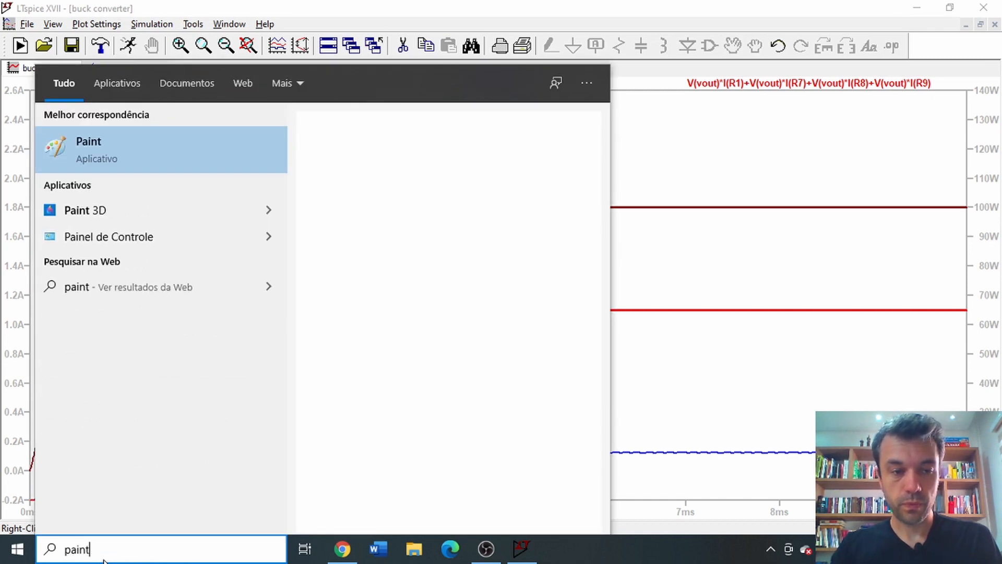
{"action": "key", "text": "Return"}
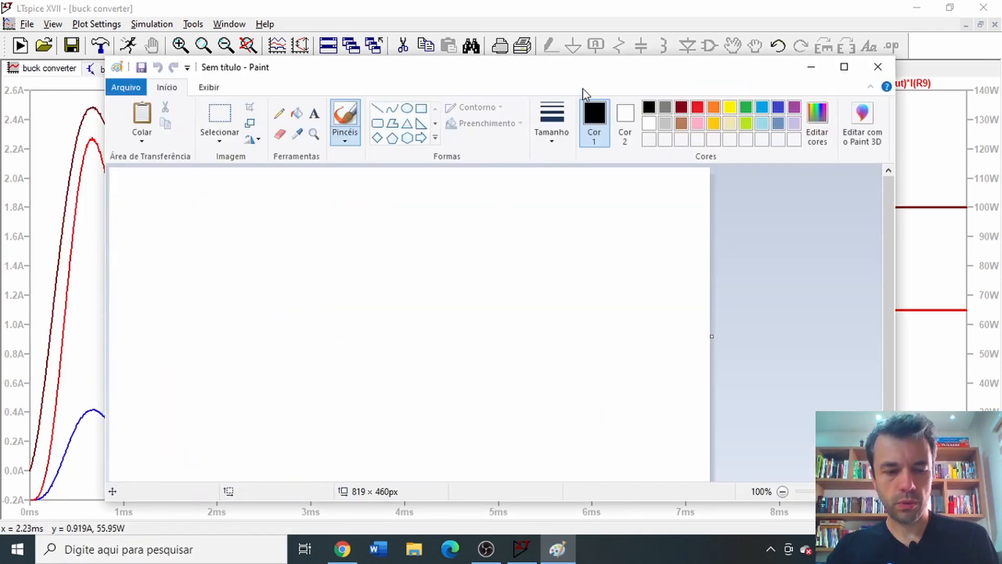
{"action": "key", "text": "ctrl+v"}
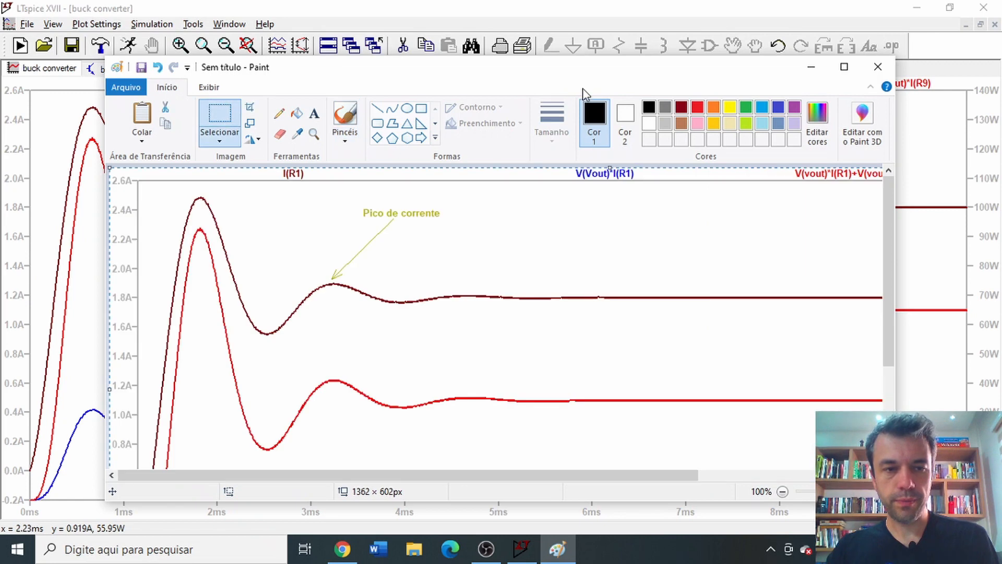
{"action": "left_click", "coordinate": [844, 66]}
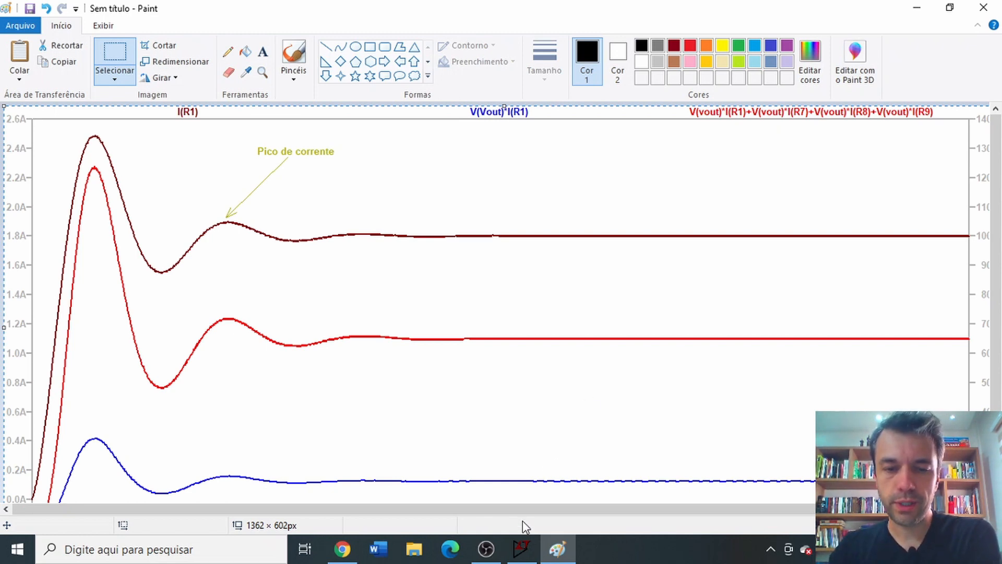
- Switch back to LTspice and draw a circle annotation around the second peak of the summed power trace, centered at about 2.1 ms
{"action": "left_click", "coordinate": [524, 548]}
{"action": "right_click", "coordinate": [399, 137]}
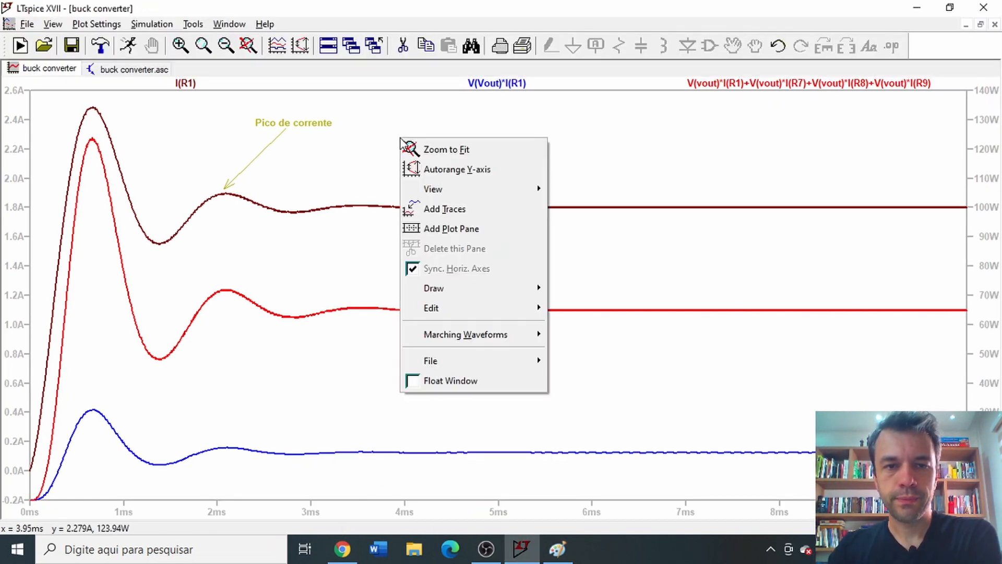
{"action": "mouse_move", "coordinate": [509, 279]}
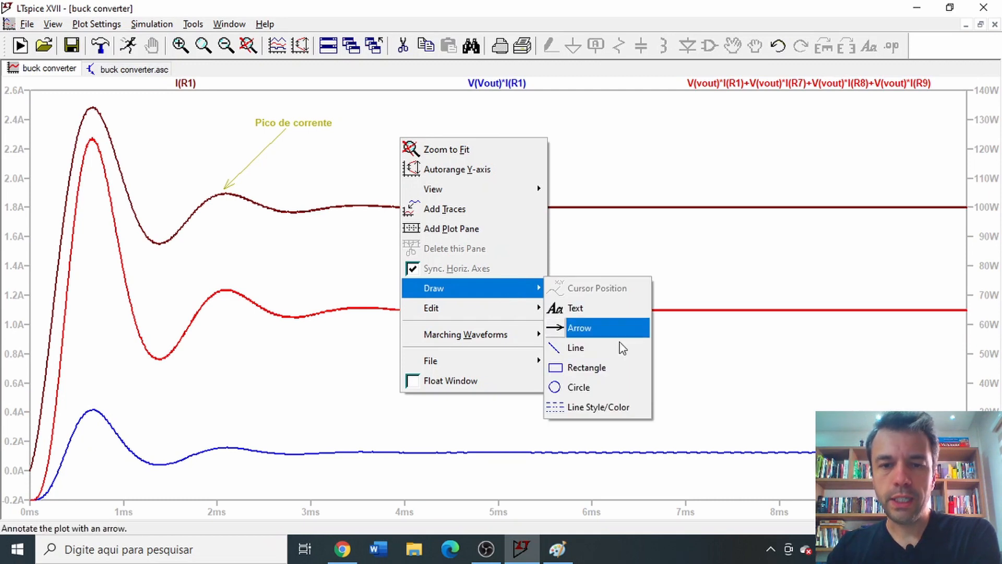
{"action": "left_click", "coordinate": [582, 387]}
{"action": "mouse_move", "coordinate": [193, 262]}
{"action": "left_mouse_down"}
{"action": "mouse_move", "coordinate": [267, 333]}
{"action": "mouse_move", "coordinate": [259, 333]}
{"action": "left_mouse_up"}
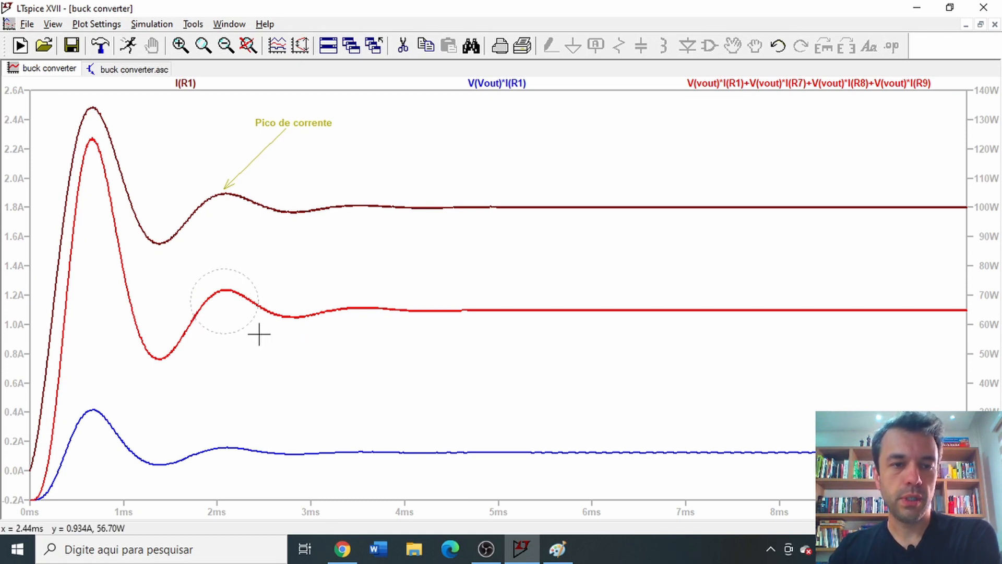
- Open the line style and color settings of the circle annotation around the power peak
{"action": "right_click", "coordinate": [249, 277]}
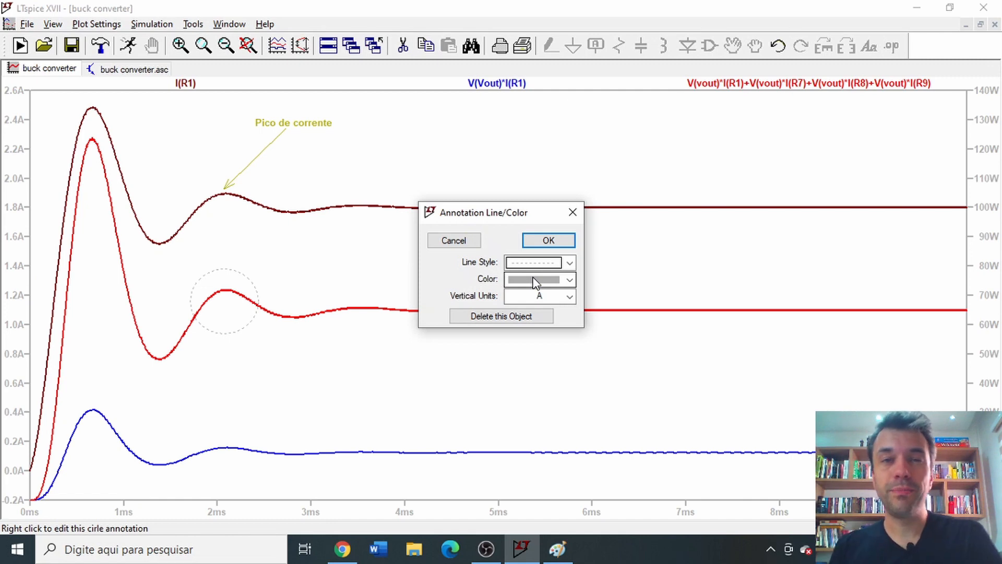